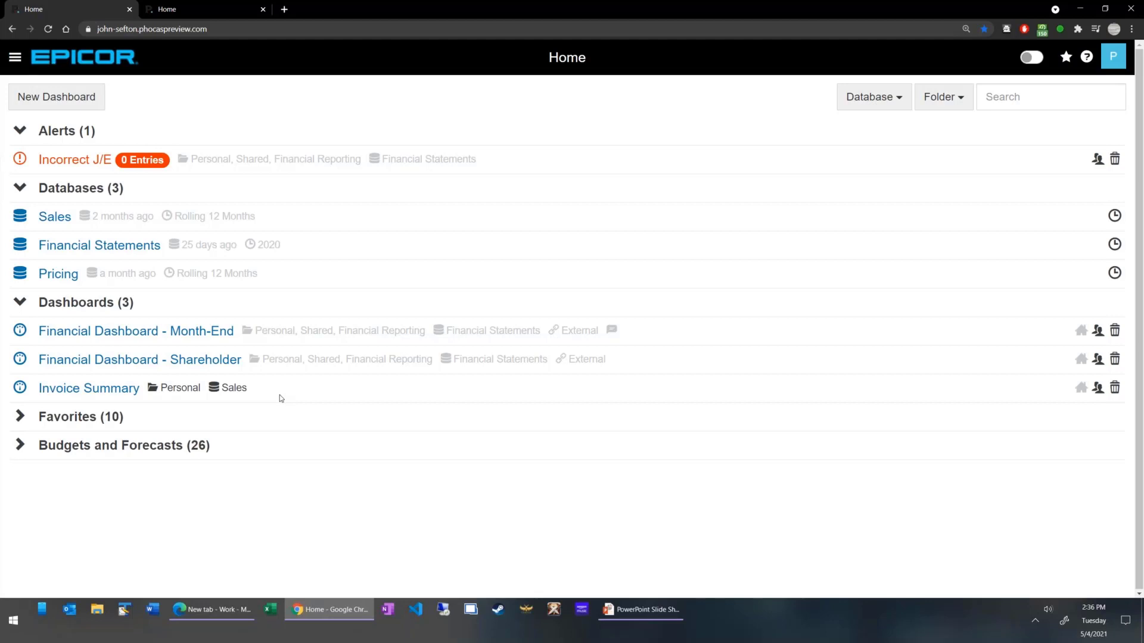
# Open the Financial Dashboard - Month-End dashboard and close its comments pane.
pyautogui.click(233, 337)
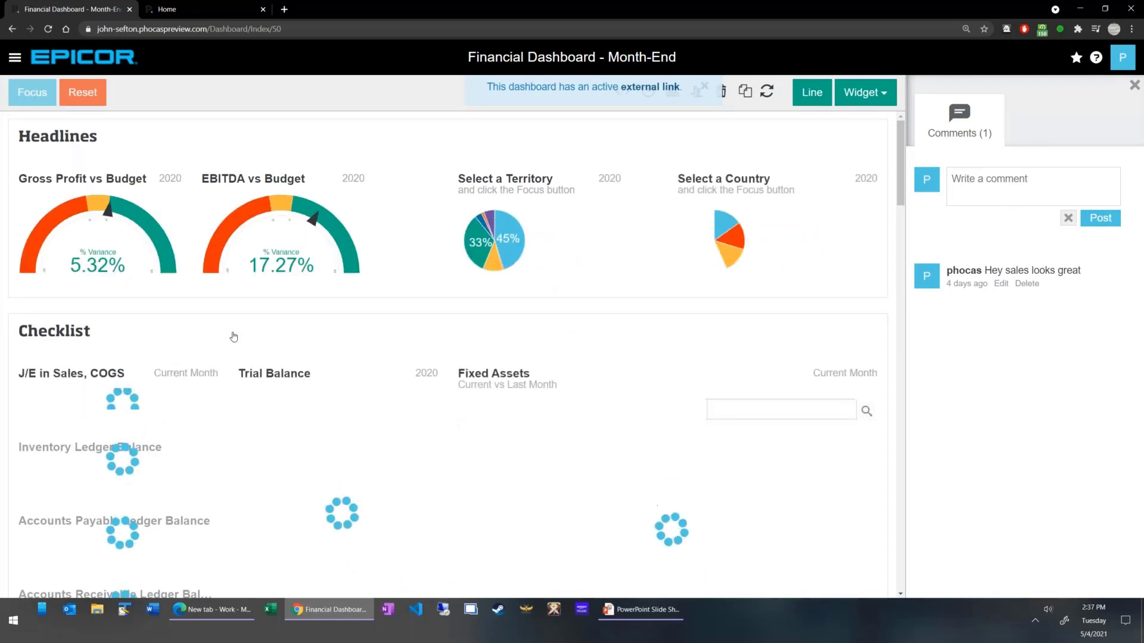
pyautogui.click(1134, 86)
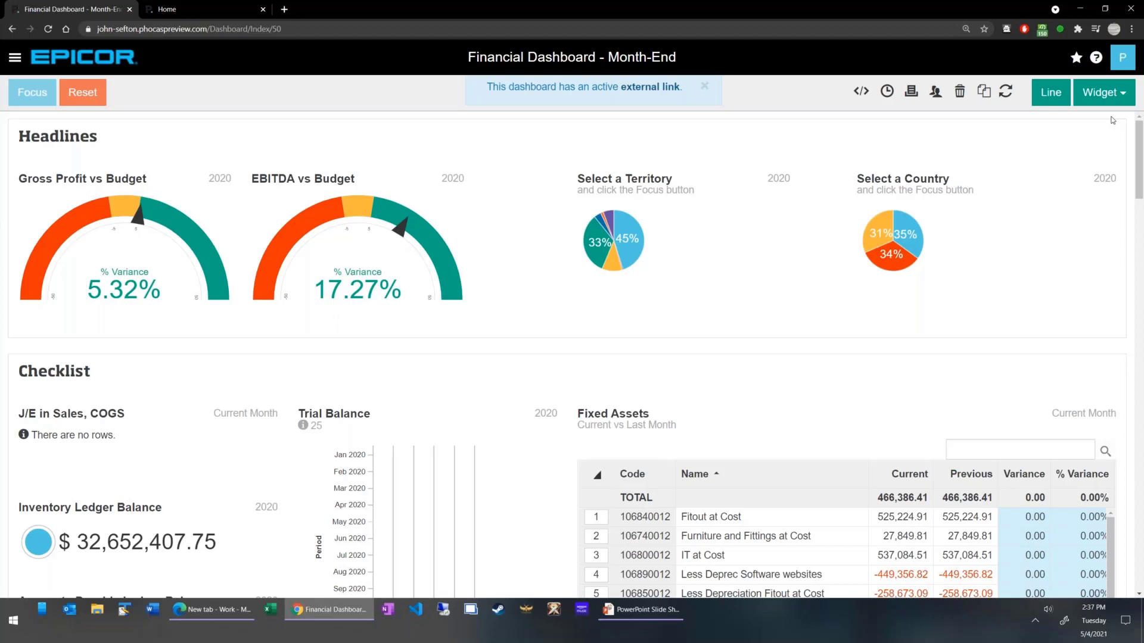
# Resize the Select a Territory and Select a Country chart widgets slightly so each pie fills its widget with a legend.
pyautogui.moveTo(768, 252)
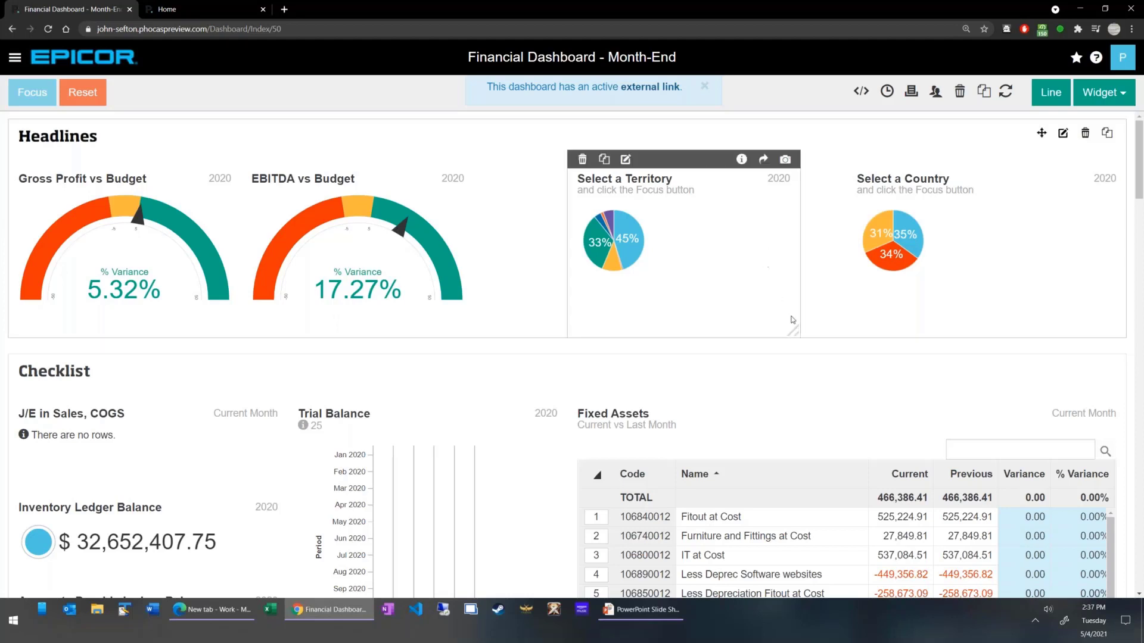
pyautogui.moveTo(796, 328); pyautogui.dragTo(800, 332)
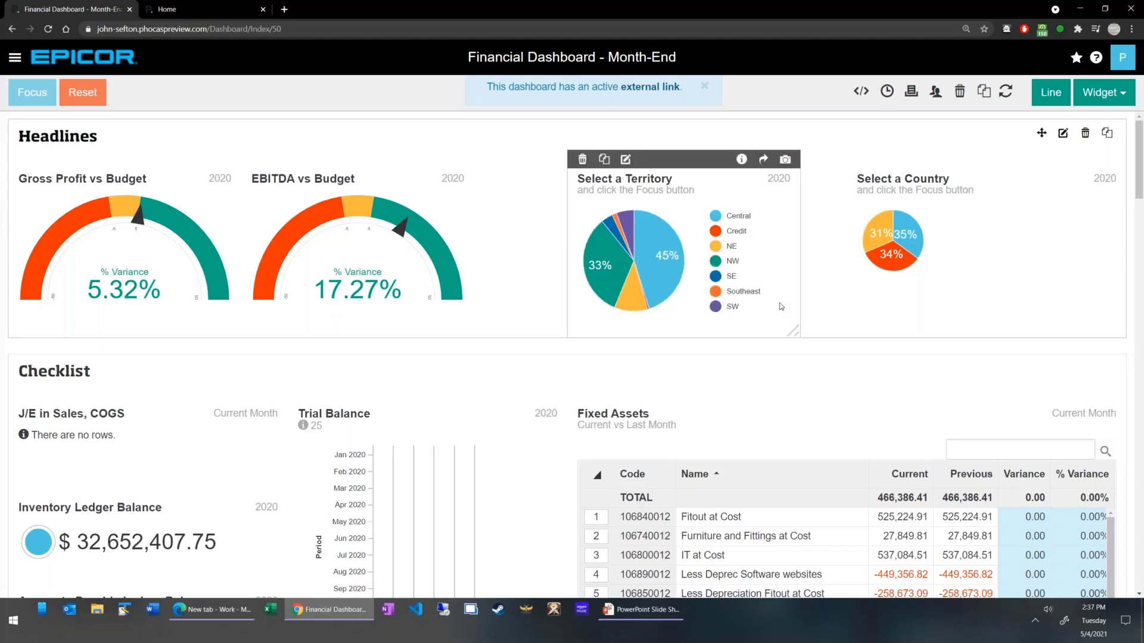
pyautogui.moveTo(1120, 328)
pyautogui.moveTo(1123, 330); pyautogui.dragTo(1124, 333)
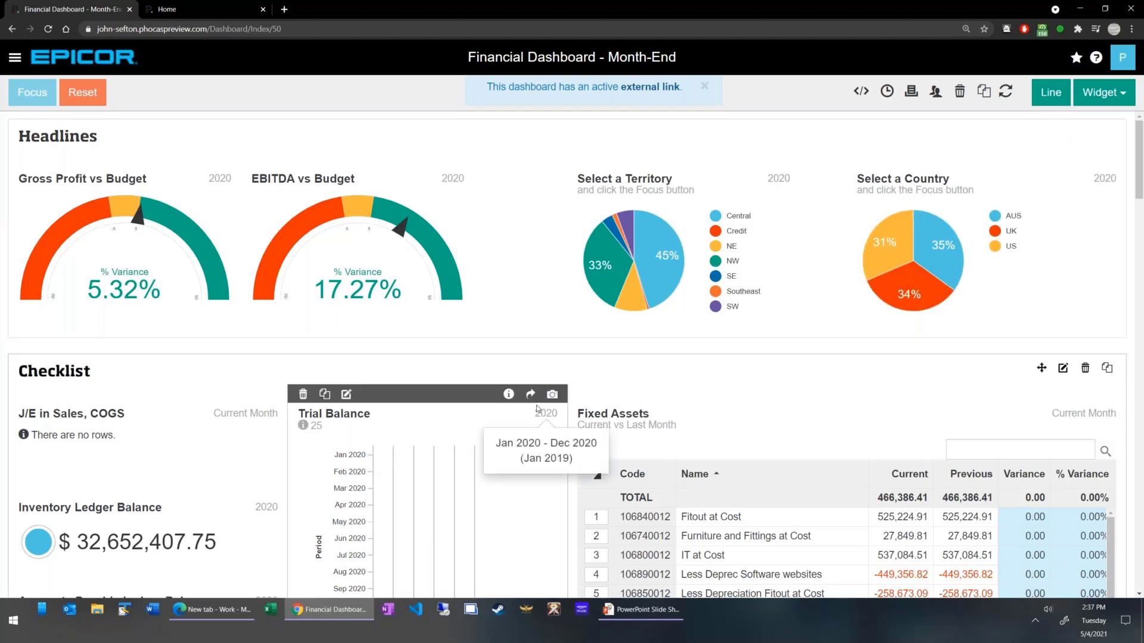
# Open the underlying query of the Gross Profit vs Budget gauge in the Headlines section.
pyautogui.moveTo(572, 299)
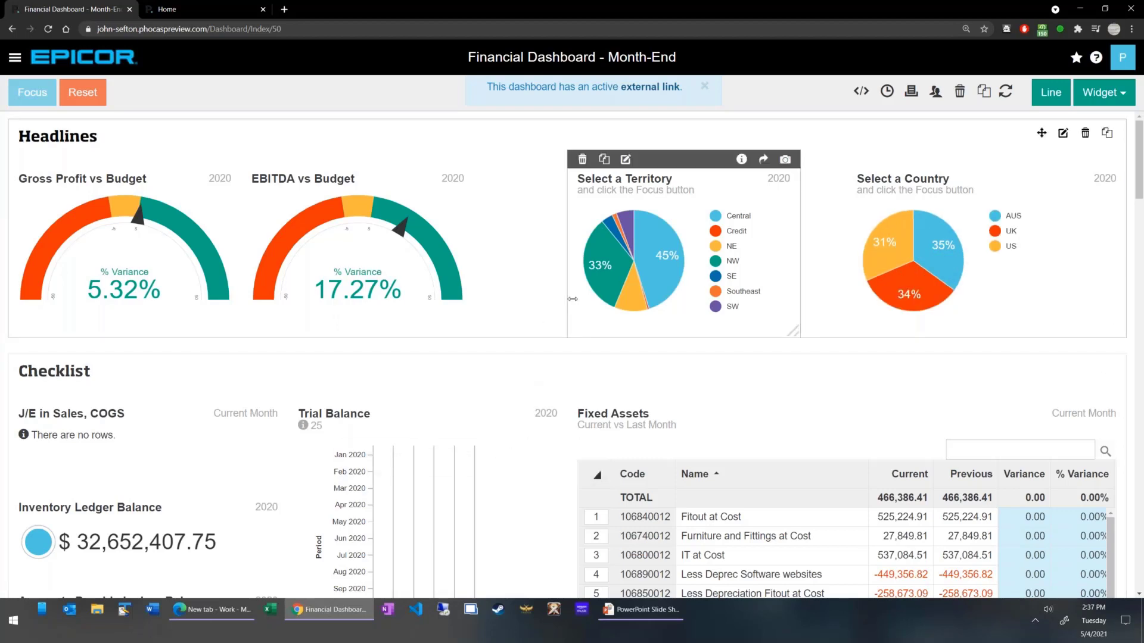
pyautogui.scroll(-1, 471, 280)
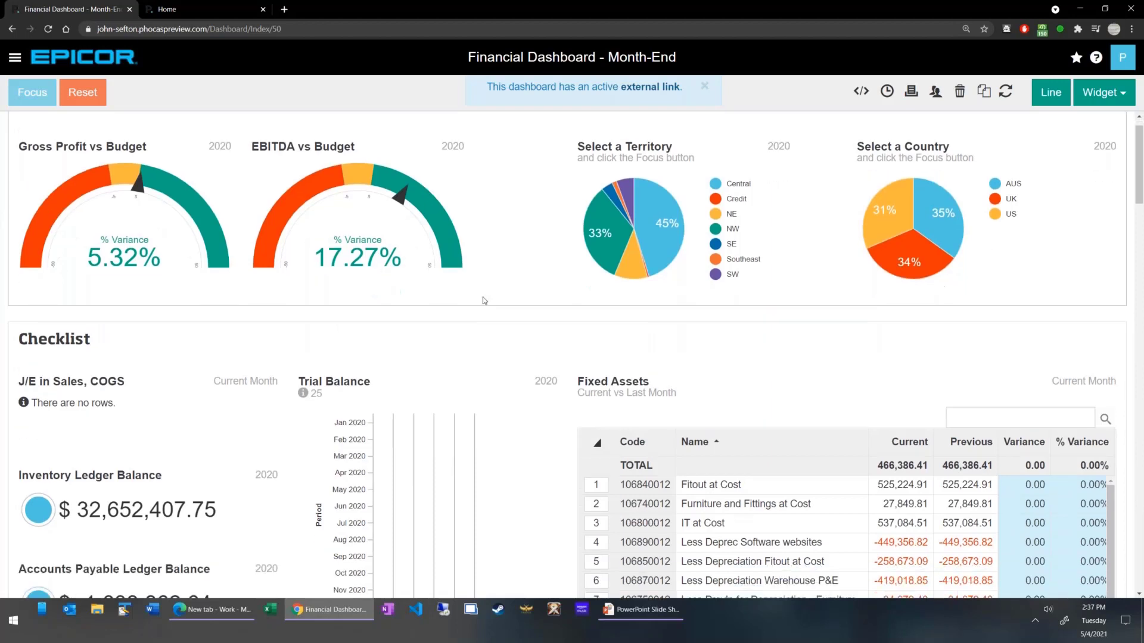
pyautogui.scroll(1, 360, 298)
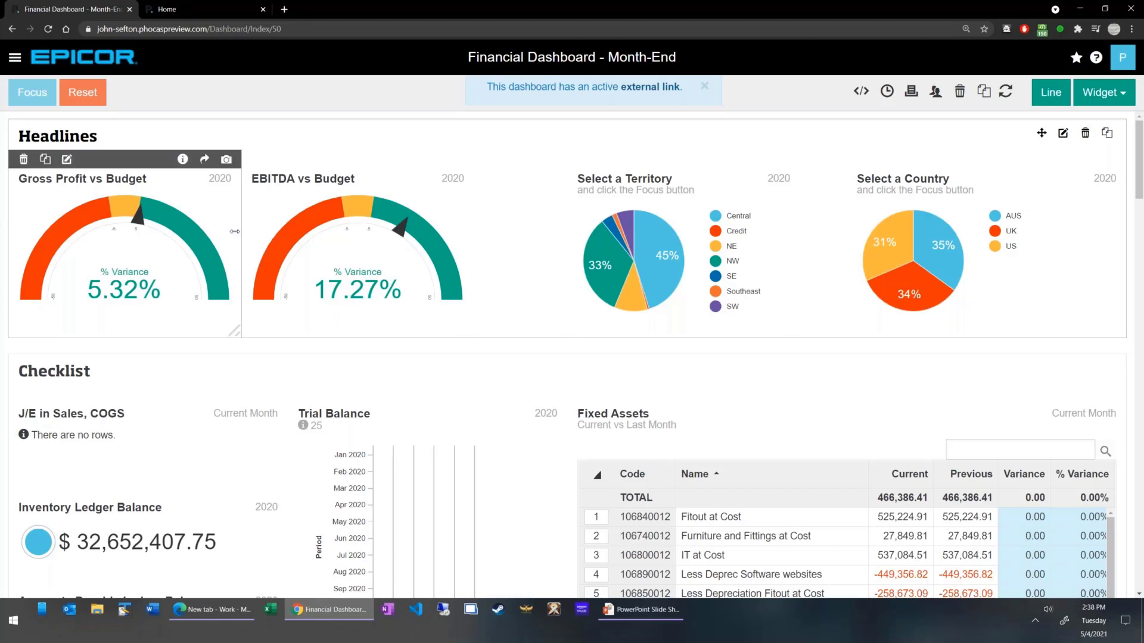
pyautogui.scroll(-2, 282, 295)
pyautogui.scroll(2, 282, 294)
pyautogui.click(203, 160)
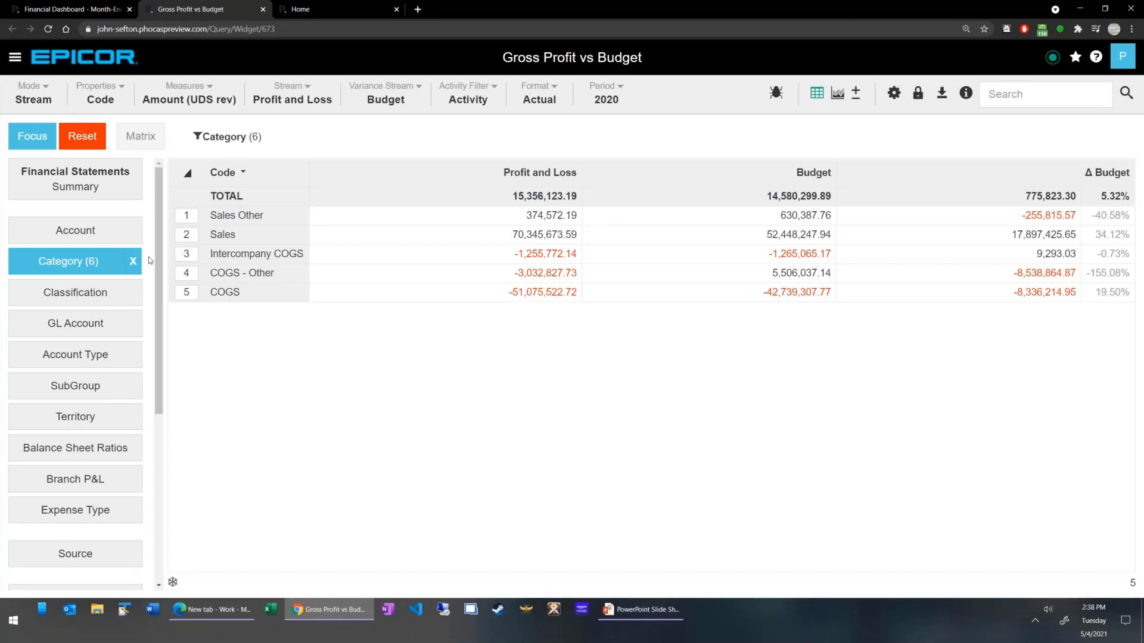
# Remove the Category filter from the query and set the period to Rolling 12 Months.
pyautogui.click(133, 261)
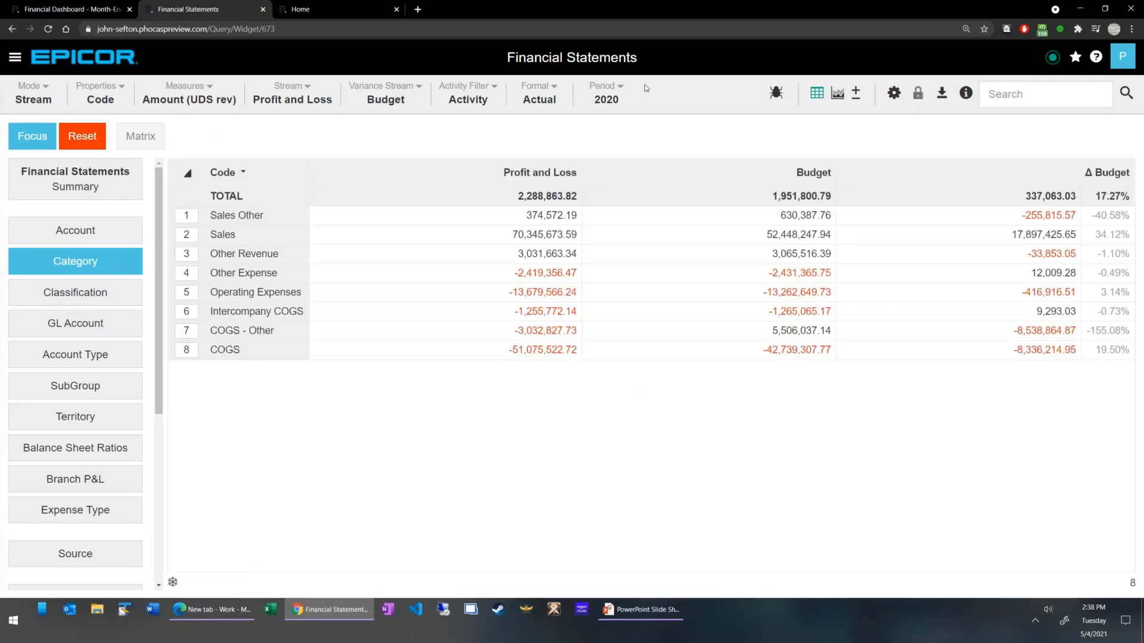
pyautogui.click(606, 95)
pyautogui.click(620, 232)
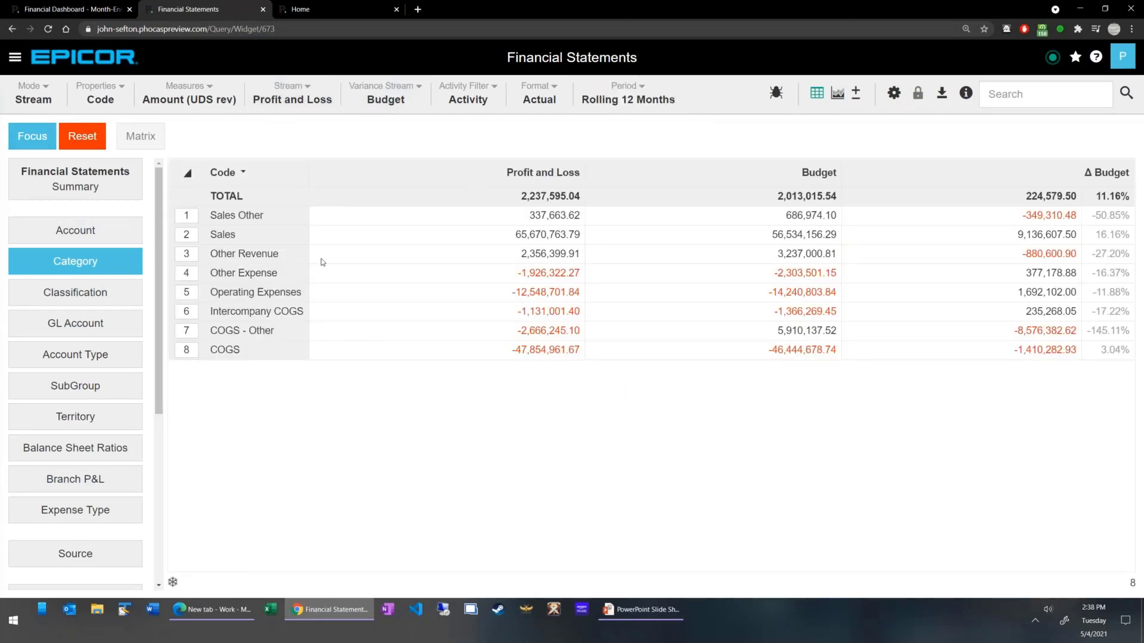
# View the profit and loss versus budget figures broken down by Account, SubGroup and Country.
pyautogui.click(89, 231)
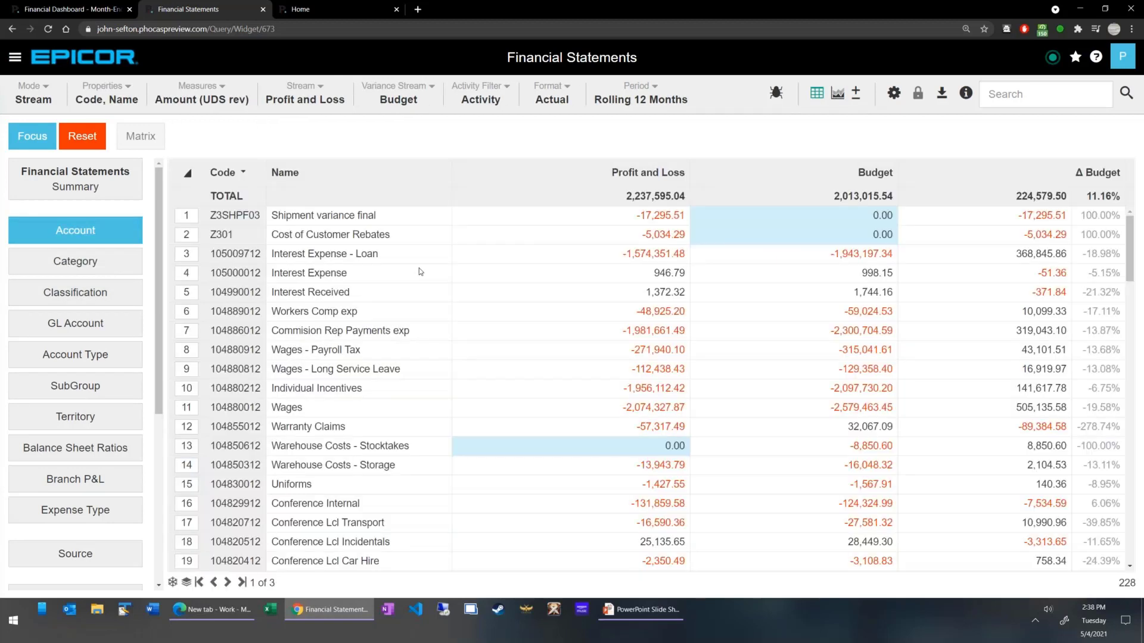
pyautogui.click(107, 388)
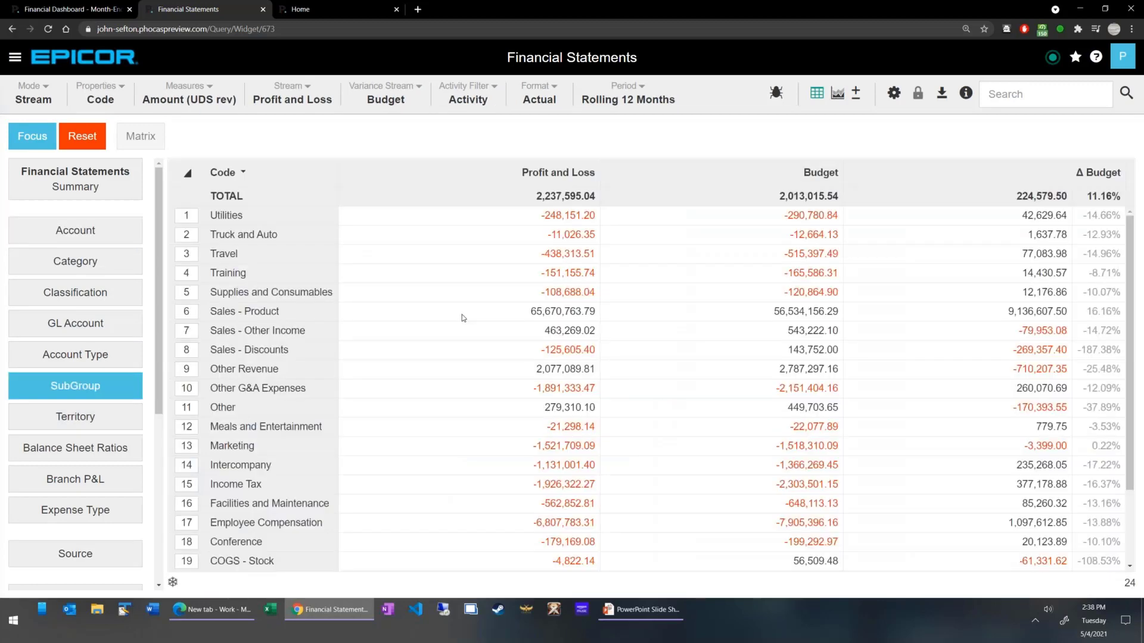
pyautogui.scroll(-2, 100, 490)
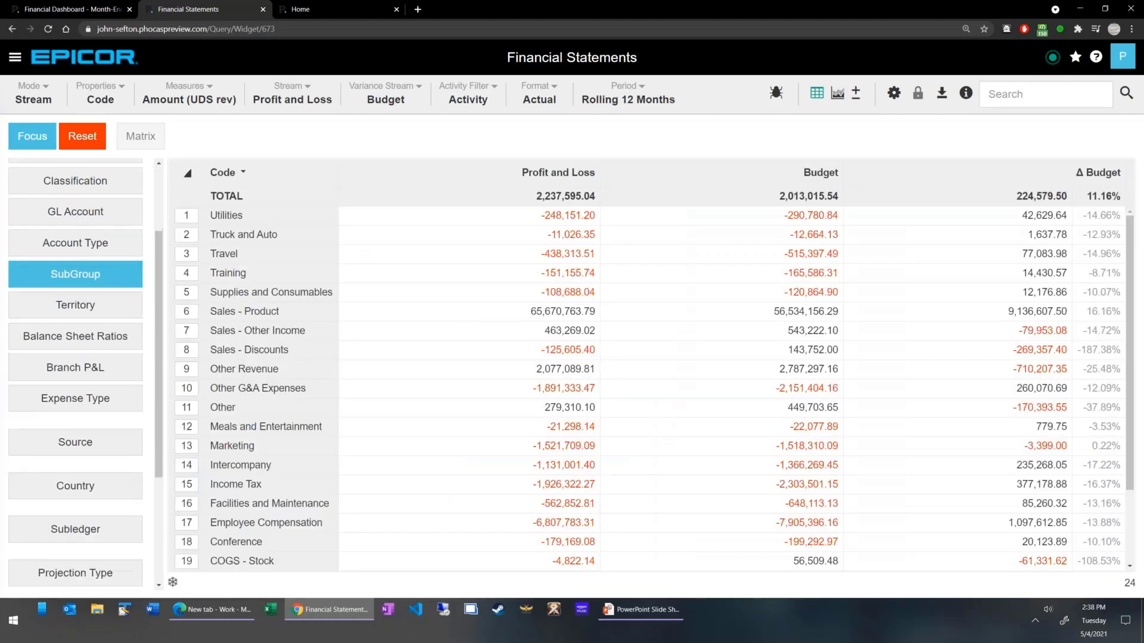
pyautogui.click(100, 490)
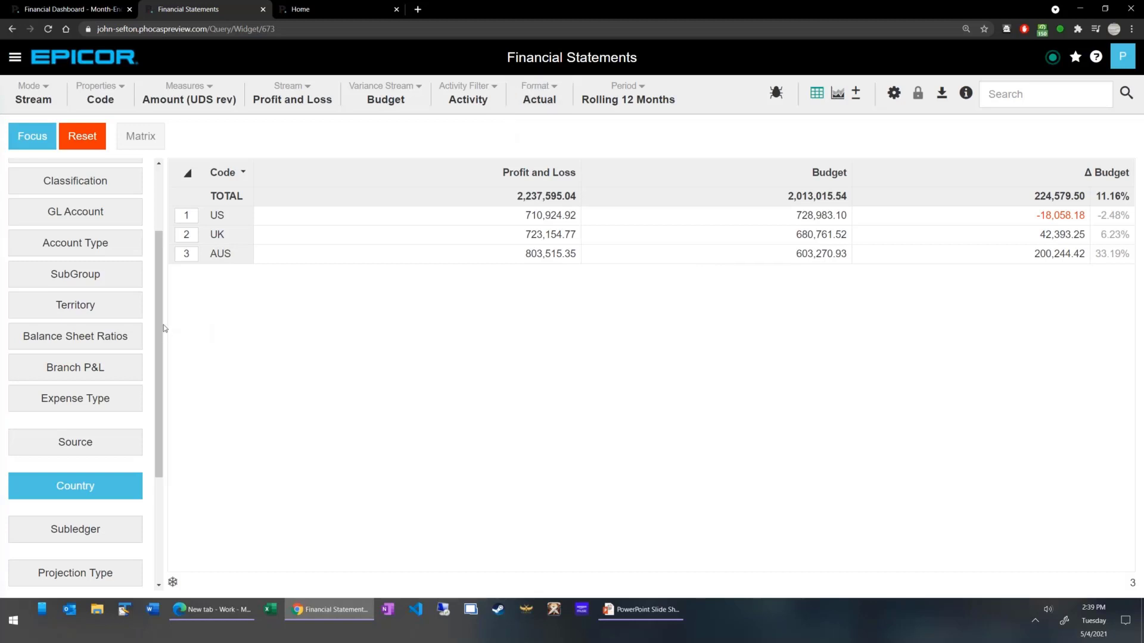
# Show the Financial Statements Summary and look at the favorites options available for it.
pyautogui.scroll(3, 156, 302)
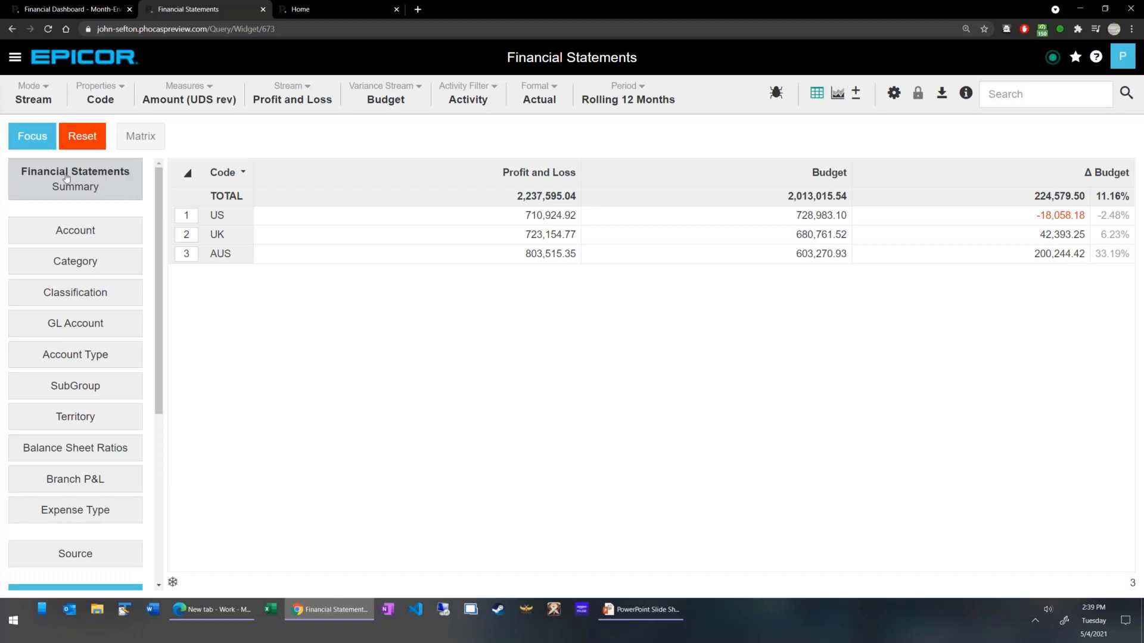
pyautogui.click(88, 179)
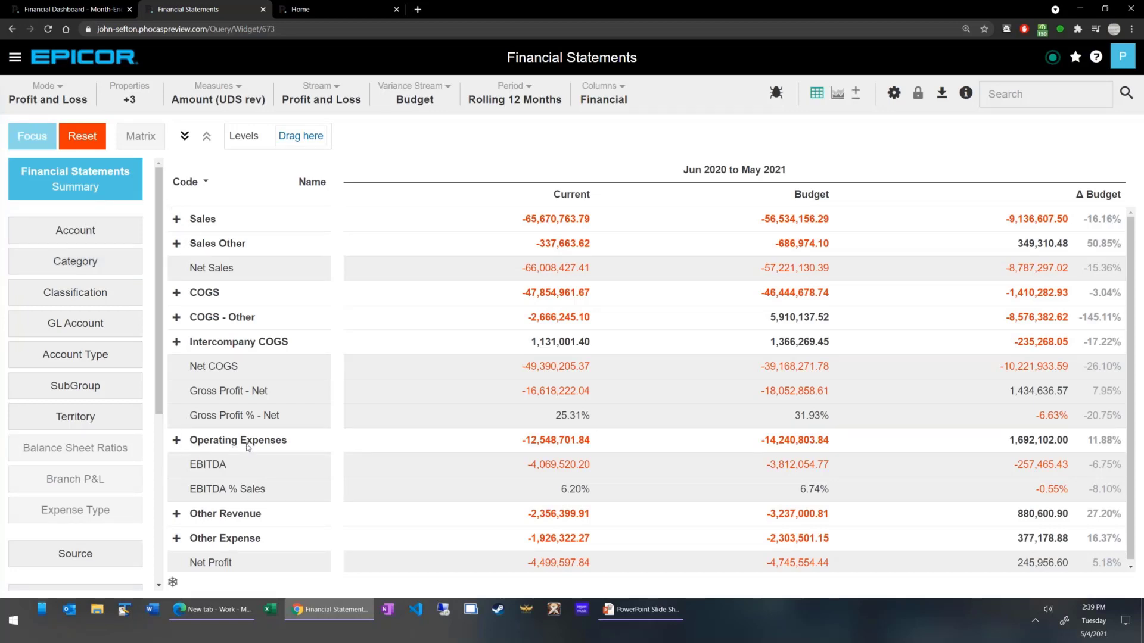
pyautogui.click(1078, 60)
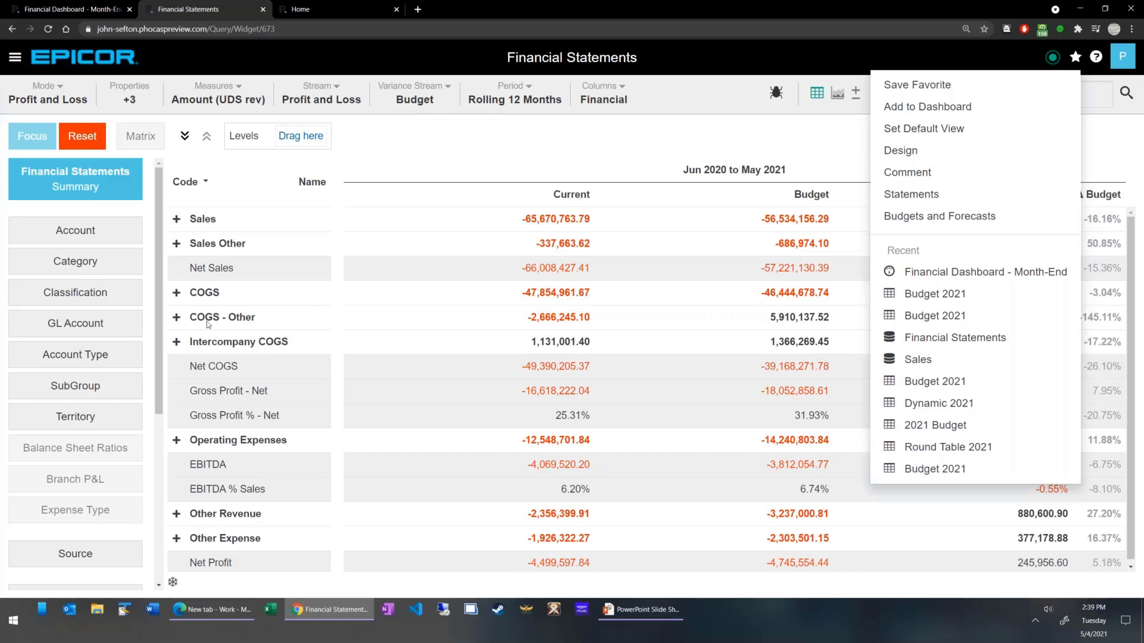
# Focus the Category breakdown on Operating Expenses and list the accounts behind it.
pyautogui.click(81, 274)
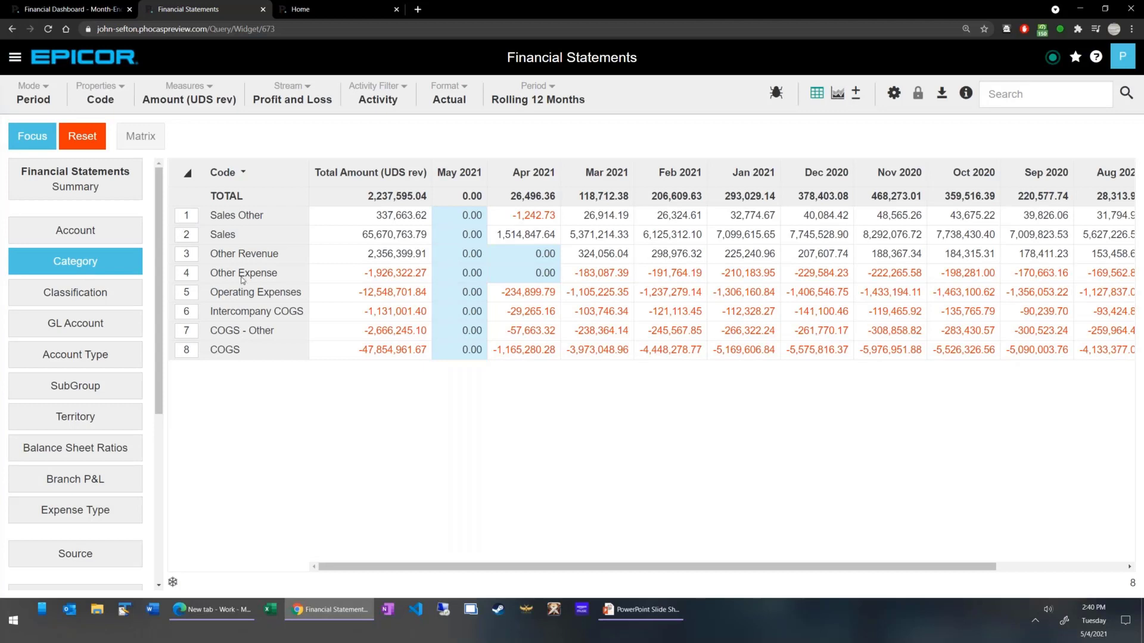
pyautogui.click(188, 292)
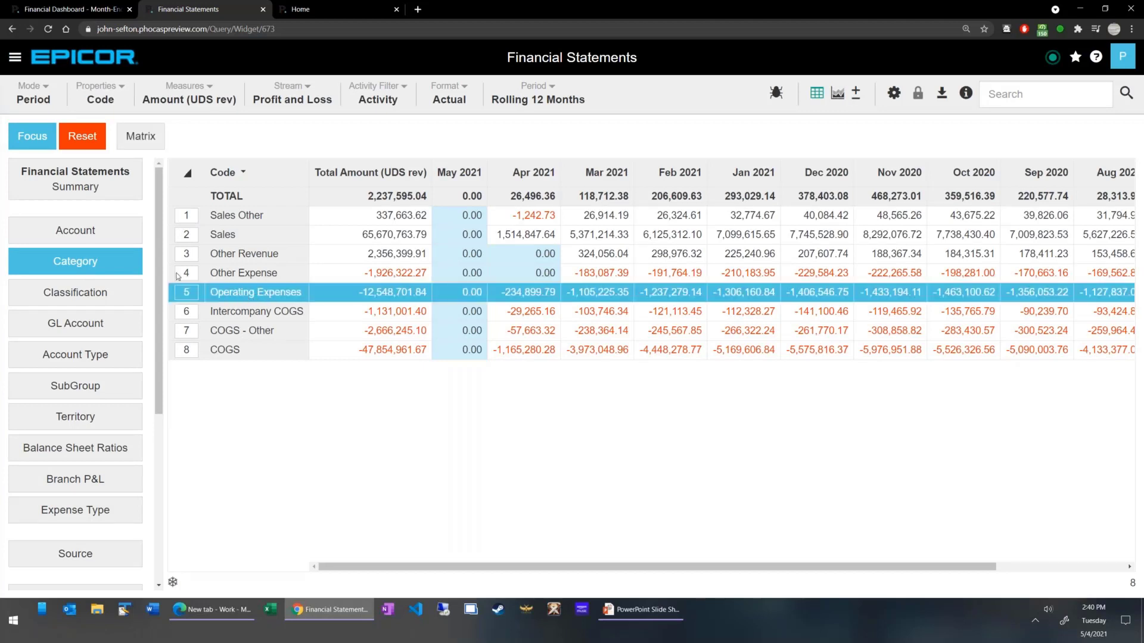
pyautogui.click(26, 139)
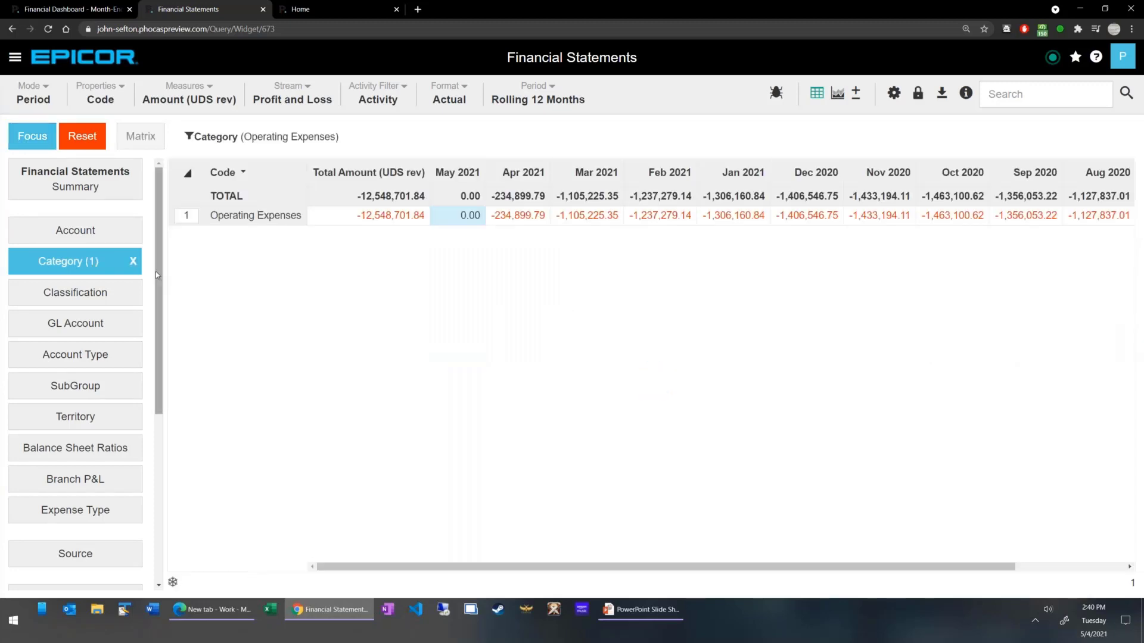
pyautogui.click(108, 236)
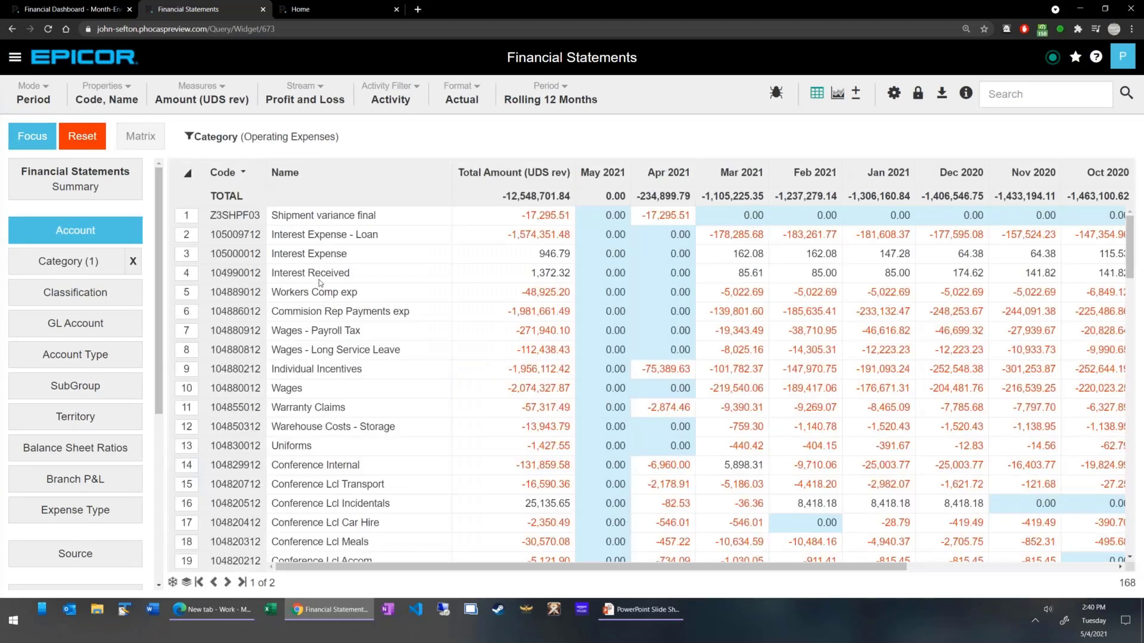
# Return to the Financial Statements Summary without the Category filter and set the measure to Amount (USD).
pyautogui.click(132, 262)
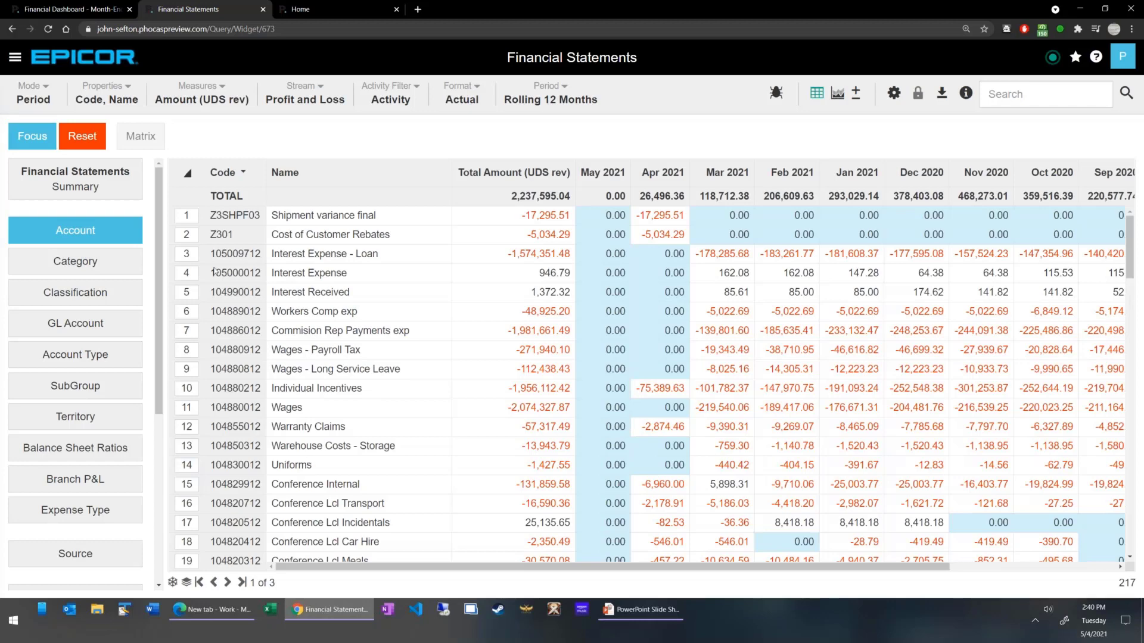
pyautogui.click(67, 182)
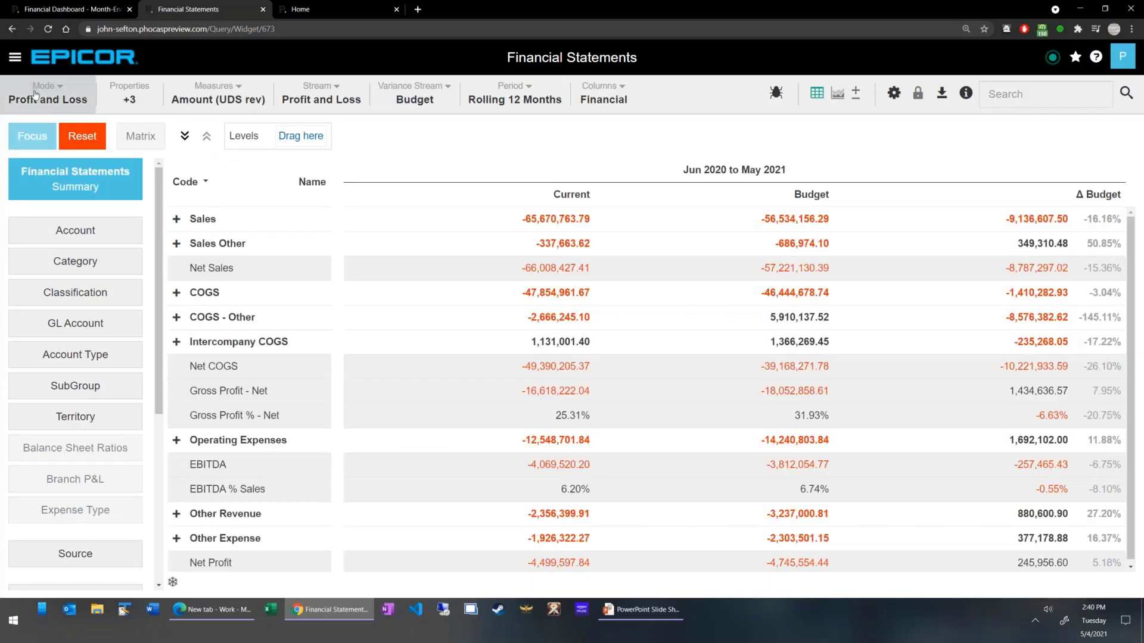
pyautogui.click(209, 92)
pyautogui.click(203, 120)
# View the summary as Balance Sheet and Custom Balance Sheet Ratios, and return it to Profit and Loss mode.
pyautogui.click(52, 98)
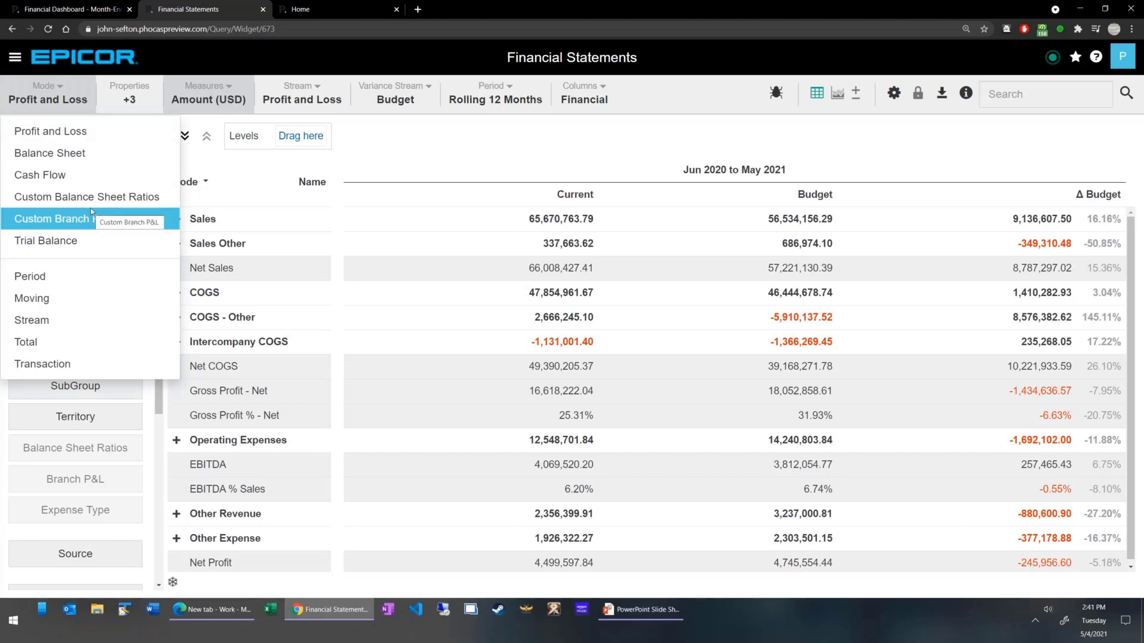
pyautogui.click(95, 157)
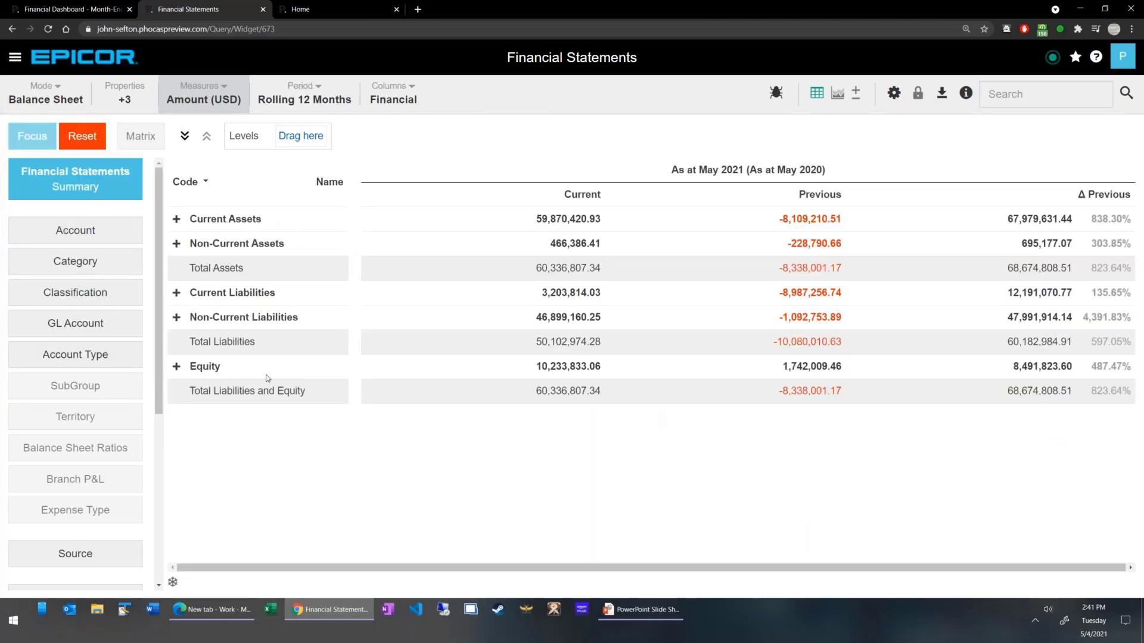
pyautogui.click(72, 100)
pyautogui.click(128, 198)
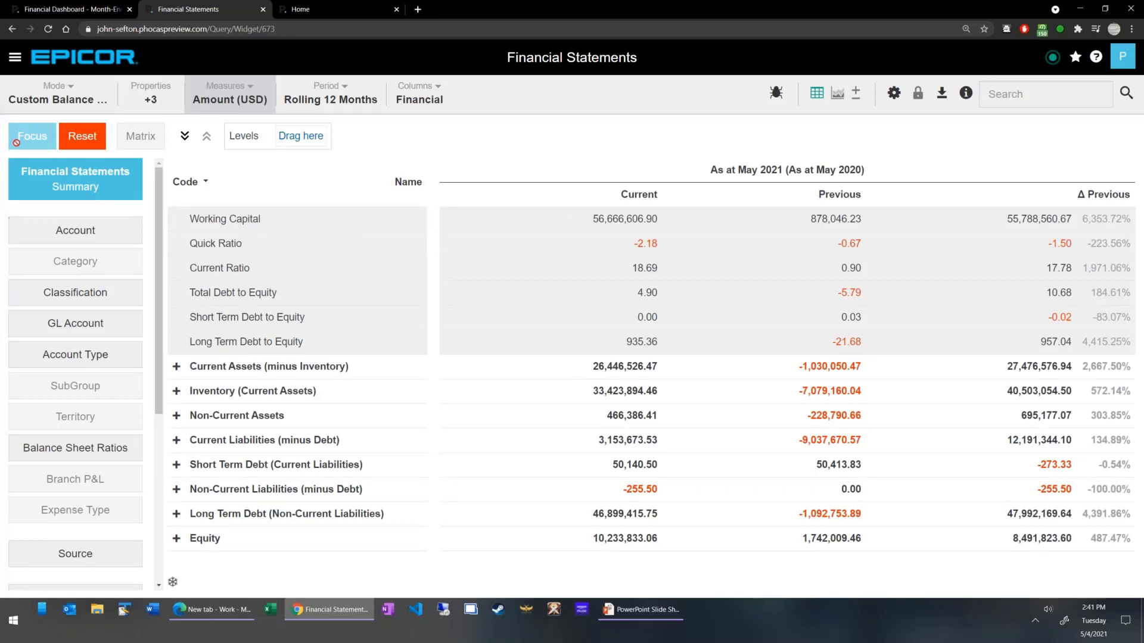
pyautogui.click(101, 96)
pyautogui.click(105, 130)
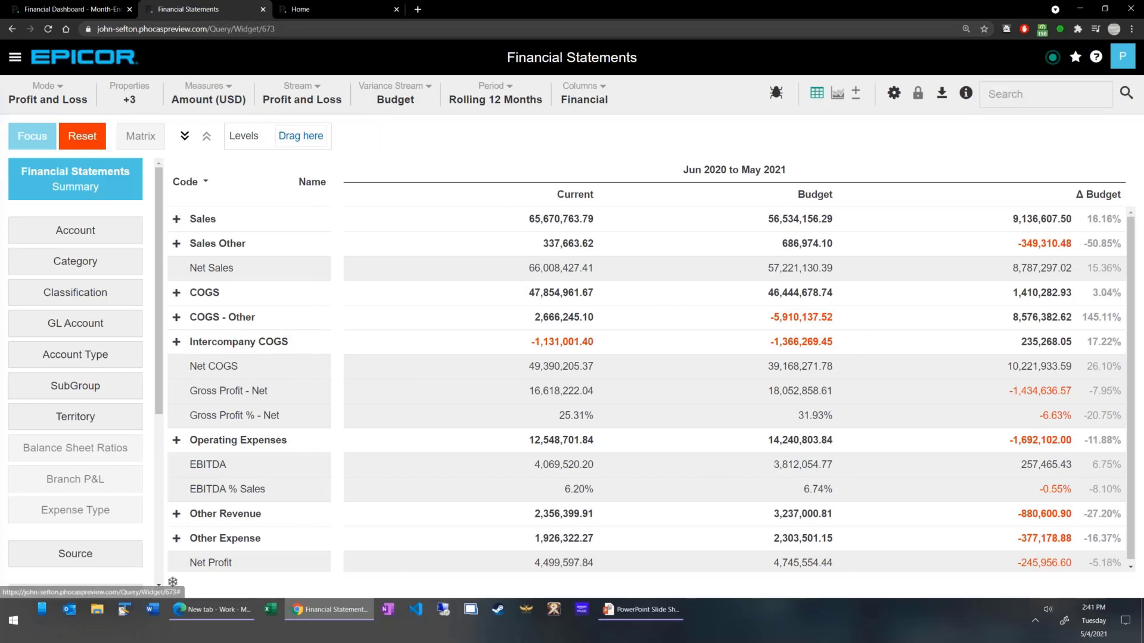
# Open the Profit and Loss definition from the Statements list and review its group and calculation rows.
pyautogui.click(1075, 58)
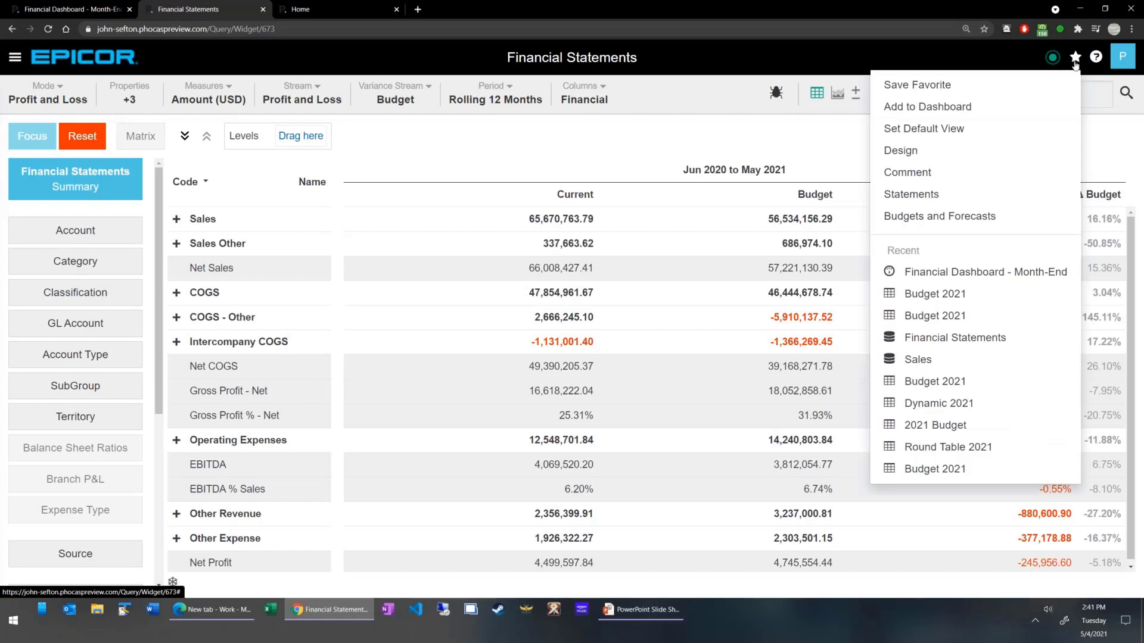
pyautogui.click(1003, 188)
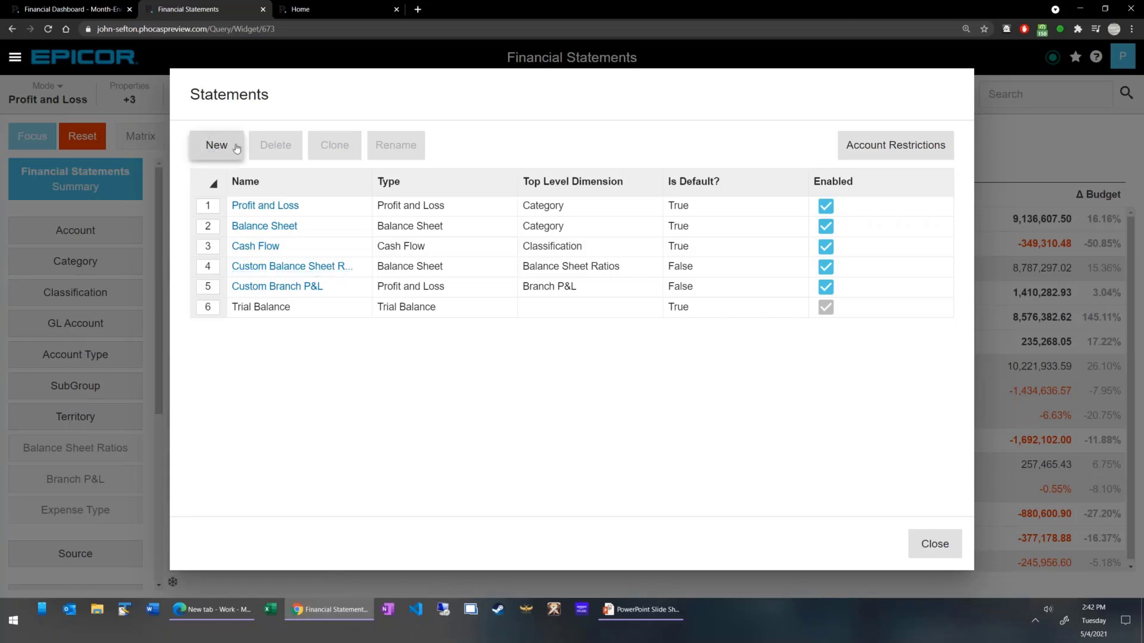
pyautogui.click(273, 207)
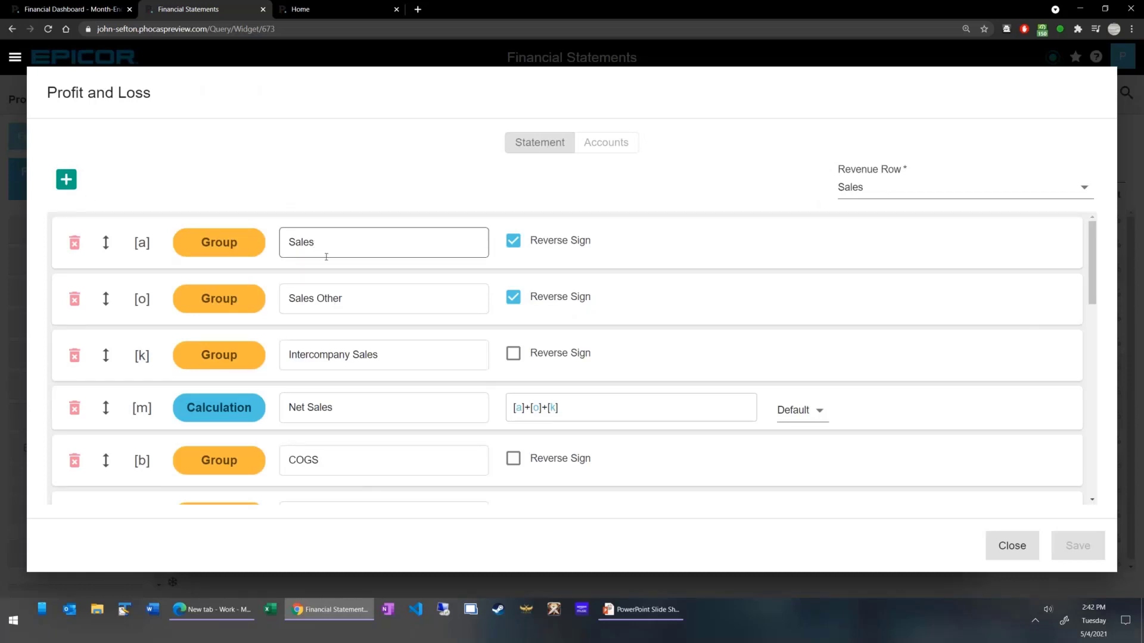
pyautogui.scroll(-6, 345, 298)
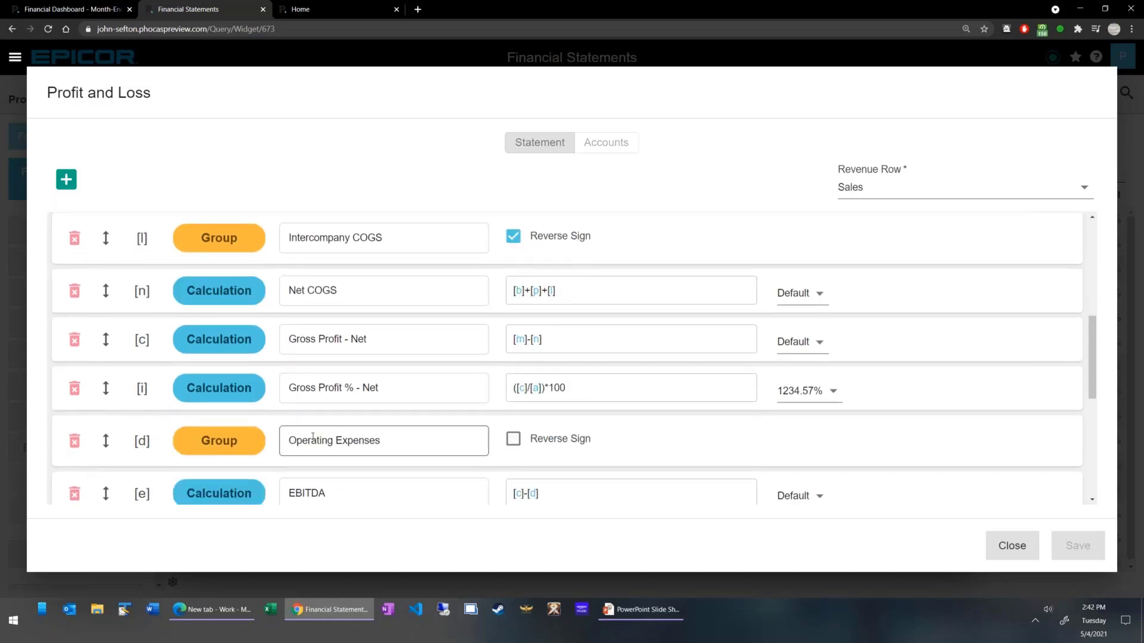
pyautogui.scroll(6, 318, 430)
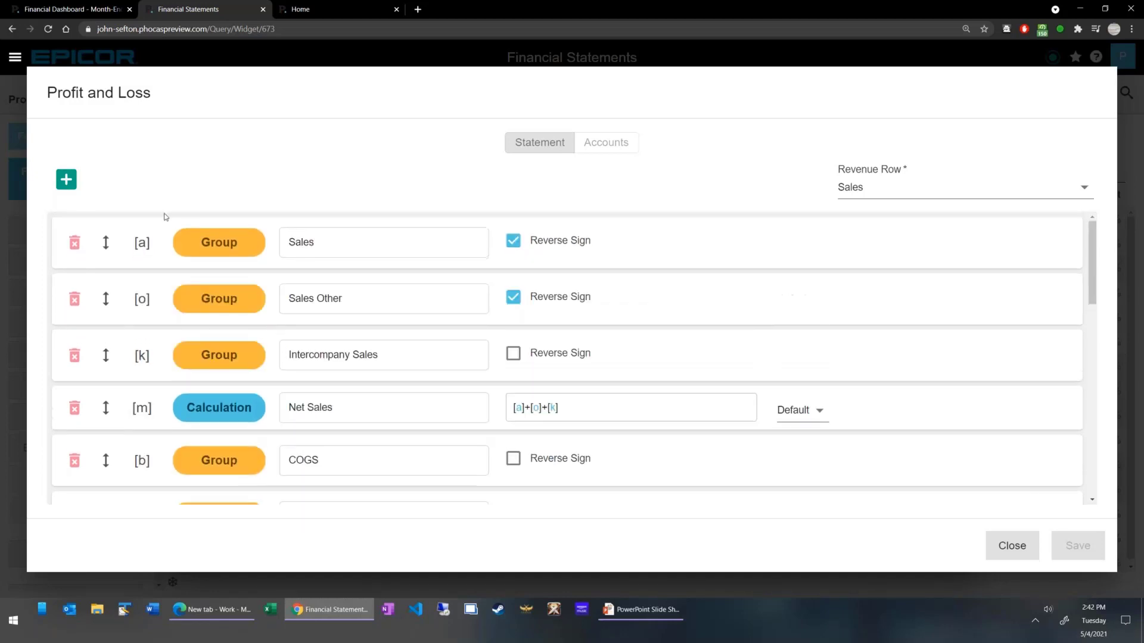
# Check which row types can be added to the Profit and Loss statement and open the Sales group's name for editing.
pyautogui.click(64, 180)
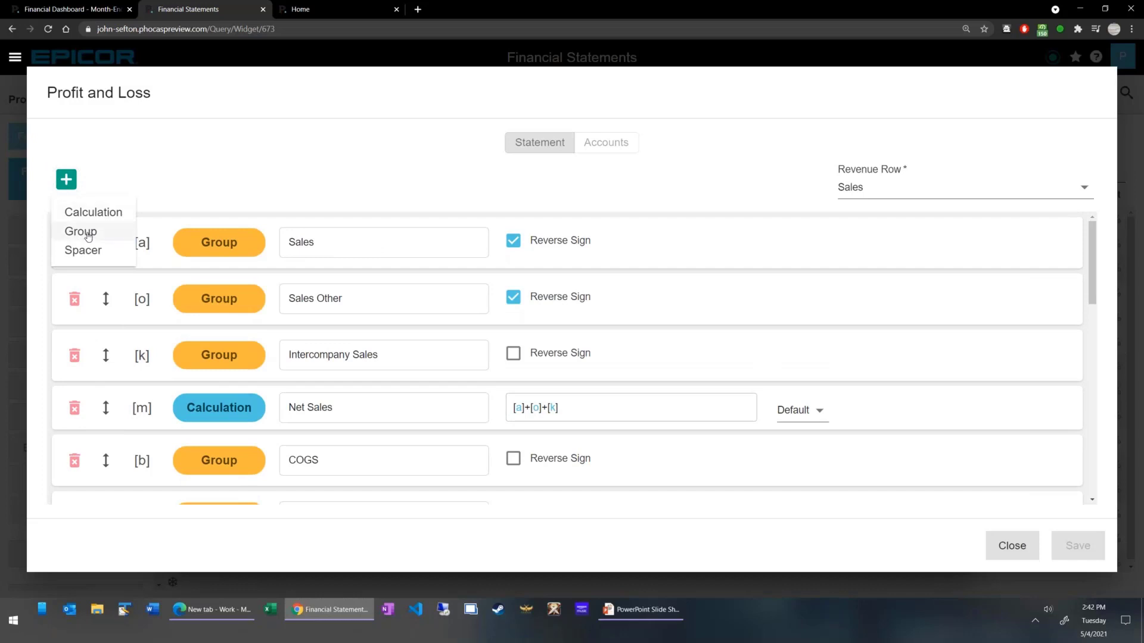
pyautogui.moveTo(350, 241); pyautogui.dragTo(251, 233)
pyautogui.click(277, 233)
pyautogui.doubleClick(324, 242)
pyautogui.click(343, 247)
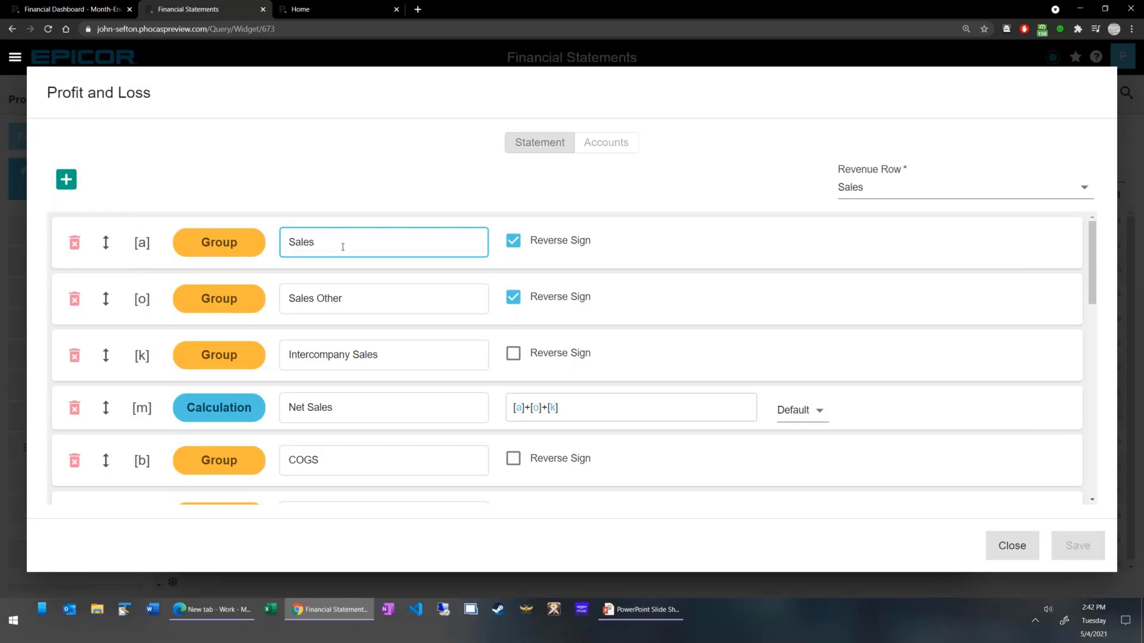
# Recheck the row types that can be added to the statement and examine the Net Sales formula [a]+[o]+[k].
pyautogui.moveTo(106, 242)
pyautogui.mouseDown()
pyautogui.moveTo(110, 350)
pyautogui.moveTo(108, 238)
pyautogui.mouseUp()
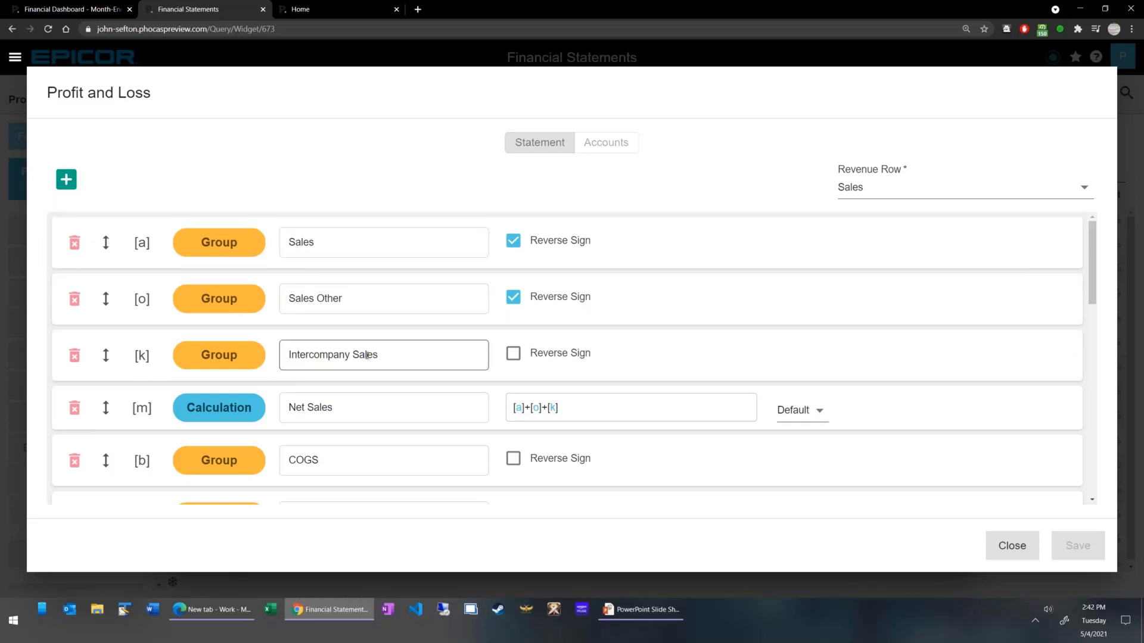
pyautogui.click(67, 180)
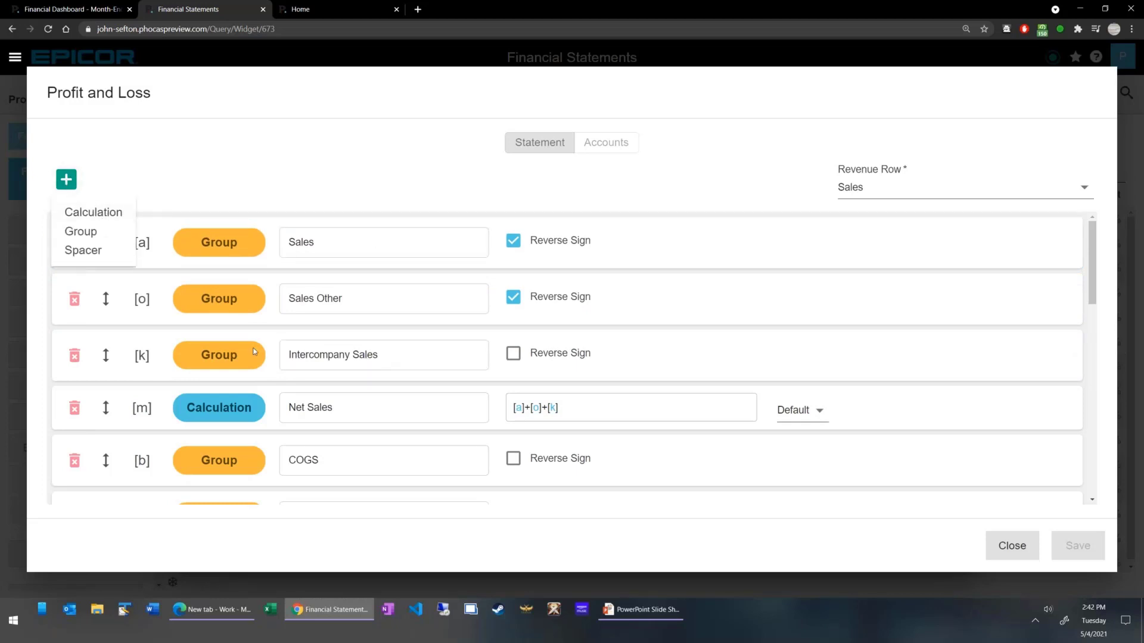
pyautogui.click(582, 416)
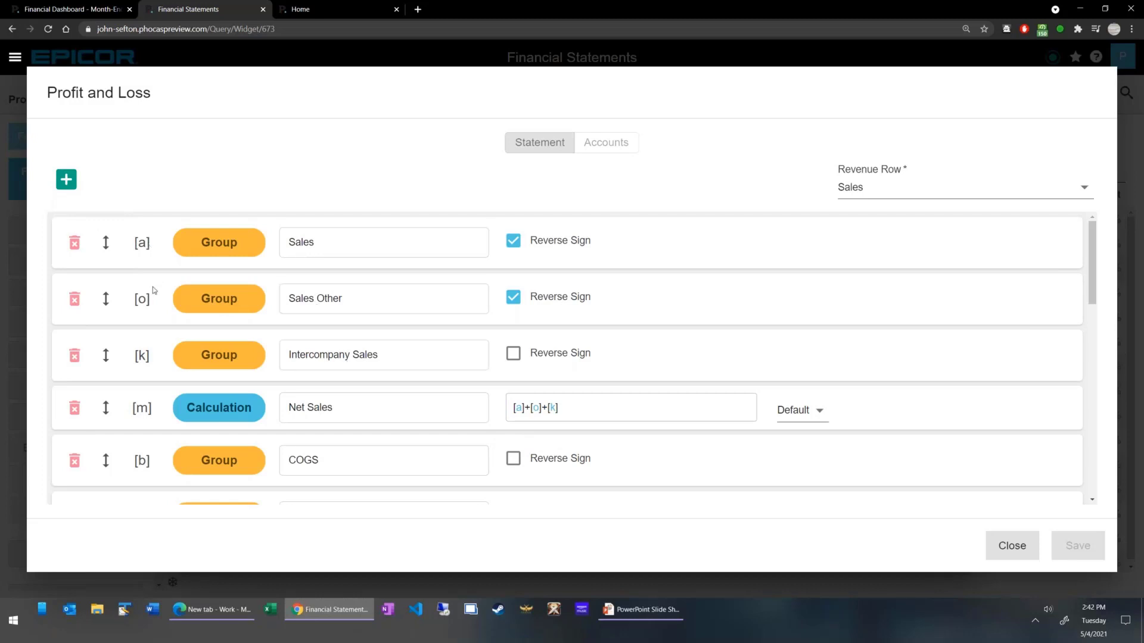
pyautogui.moveTo(564, 407); pyautogui.dragTo(499, 407)
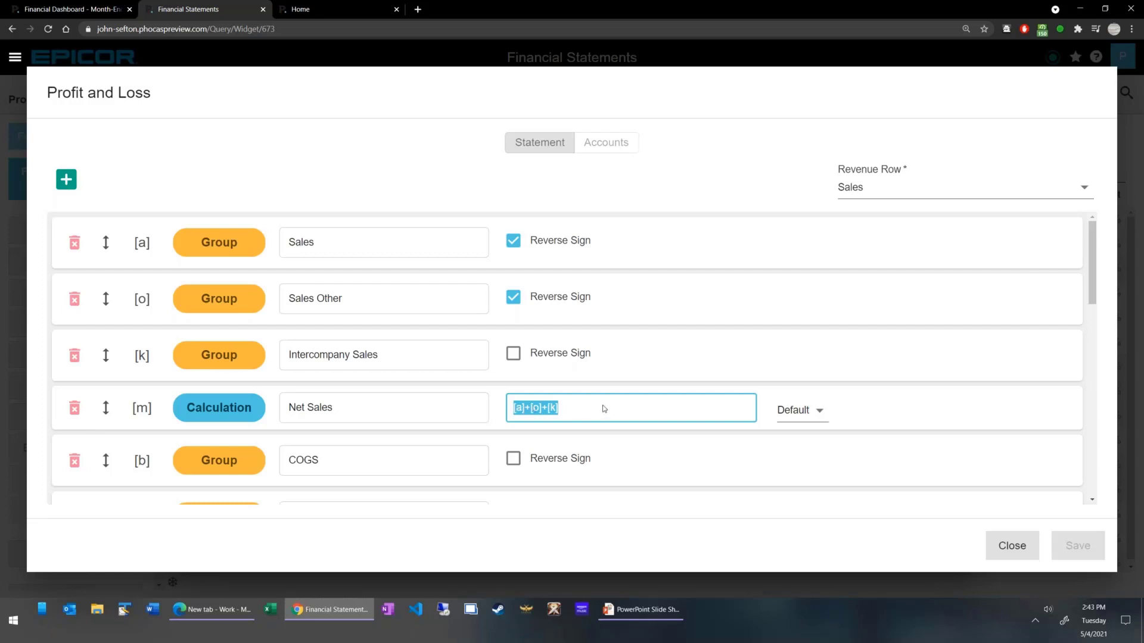
pyautogui.click(666, 354)
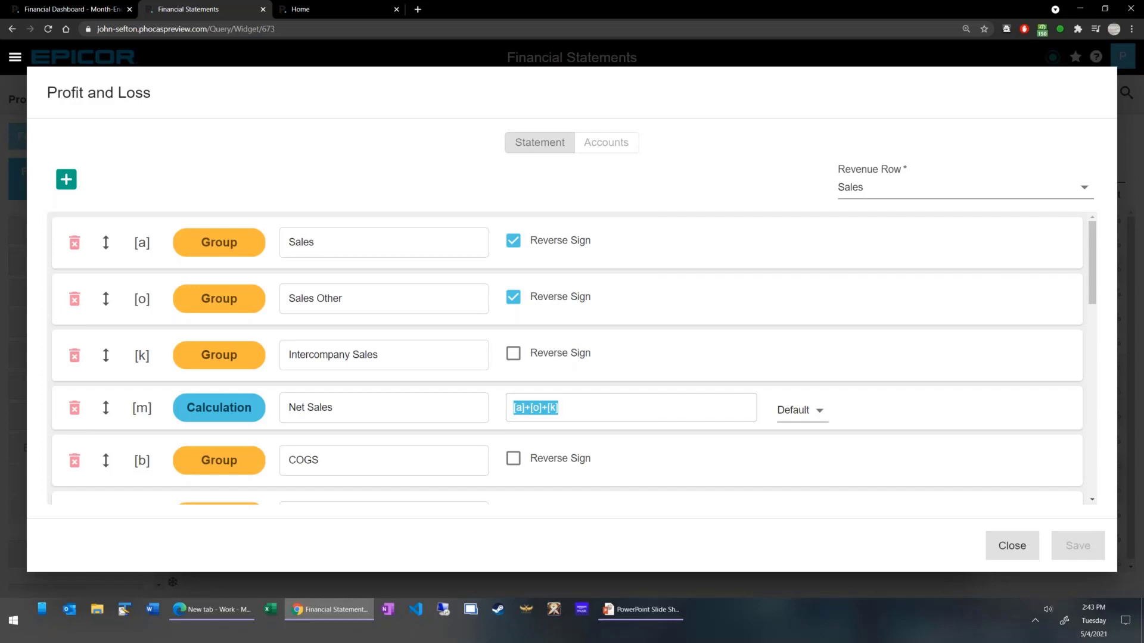
# Show the statement's accounts, check which groups the Sales accounts in rows 1, 3, 5 and 6 can be mapped to, and clear the selection.
pyautogui.click(618, 147)
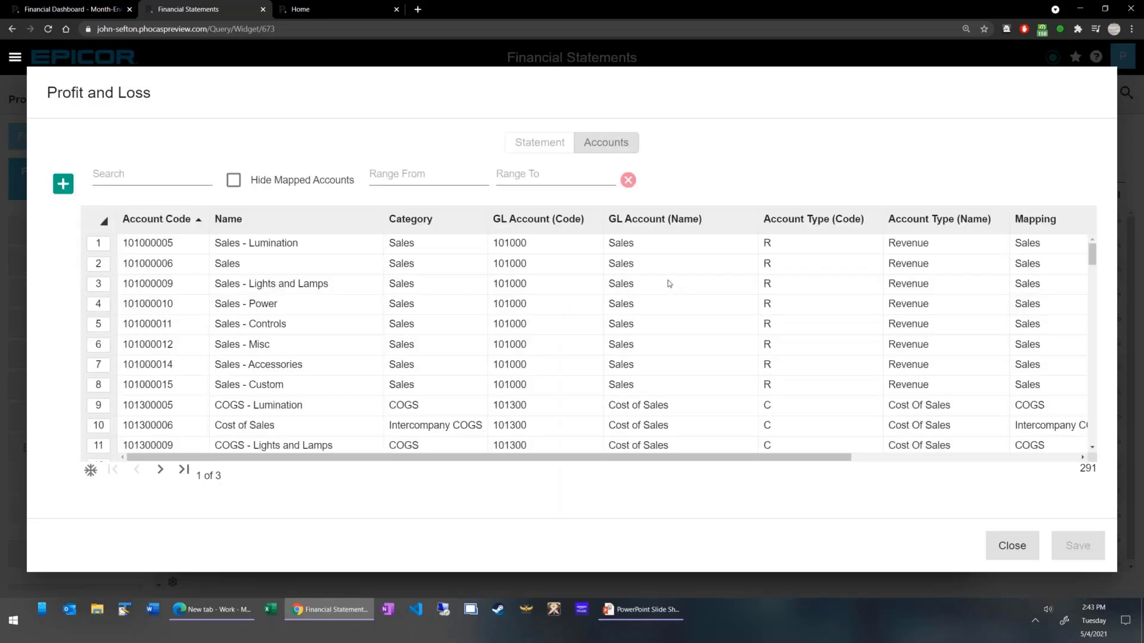
pyautogui.click(96, 245)
pyautogui.moveTo(100, 333); pyautogui.dragTo(101, 344)
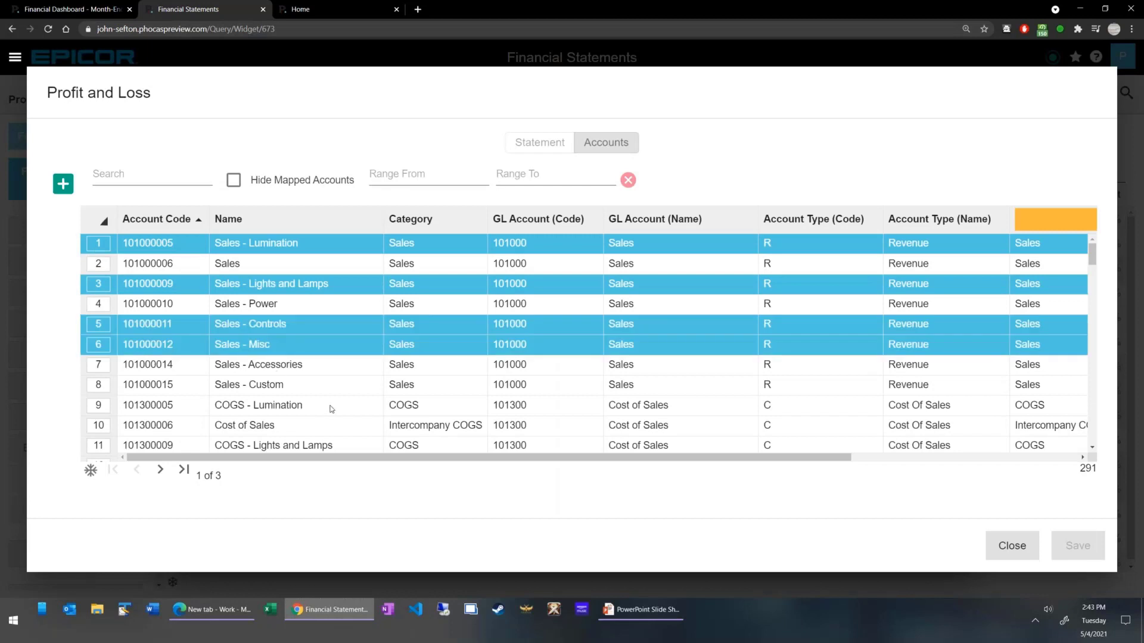
pyautogui.click(1038, 230)
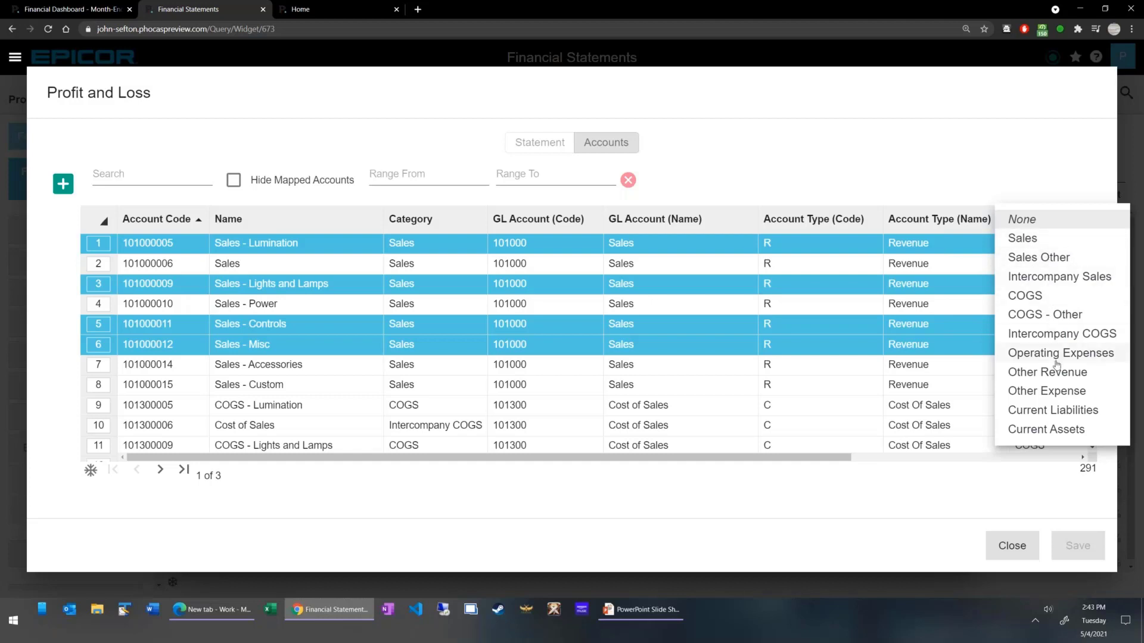
pyautogui.click(876, 466)
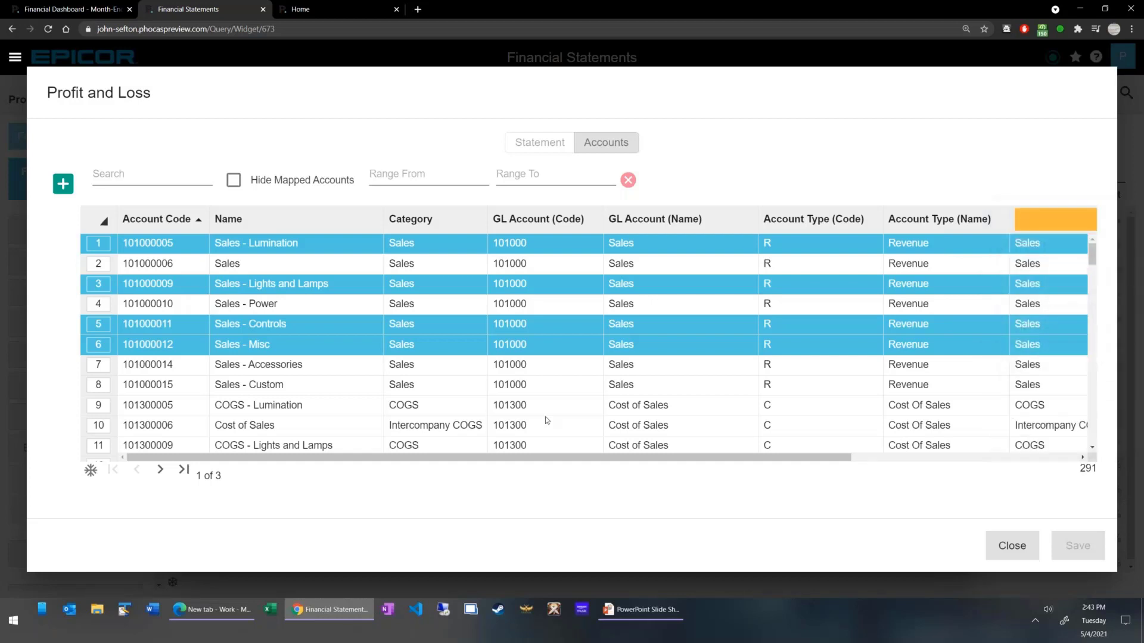
pyautogui.click(98, 243)
pyautogui.click(98, 283)
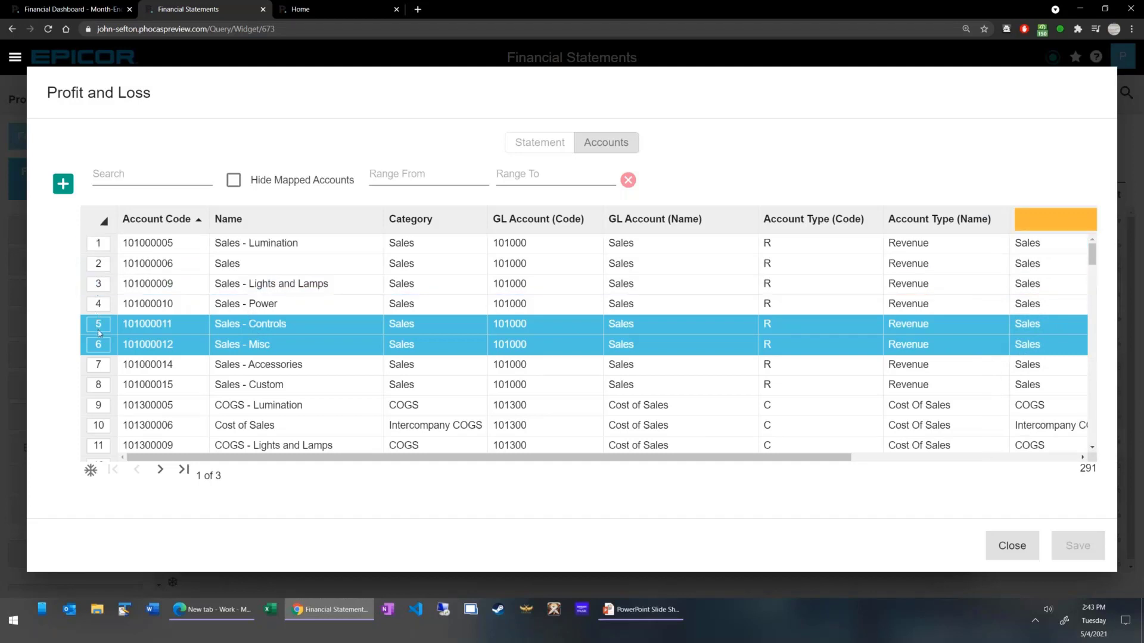
pyautogui.click(98, 323)
pyautogui.click(98, 344)
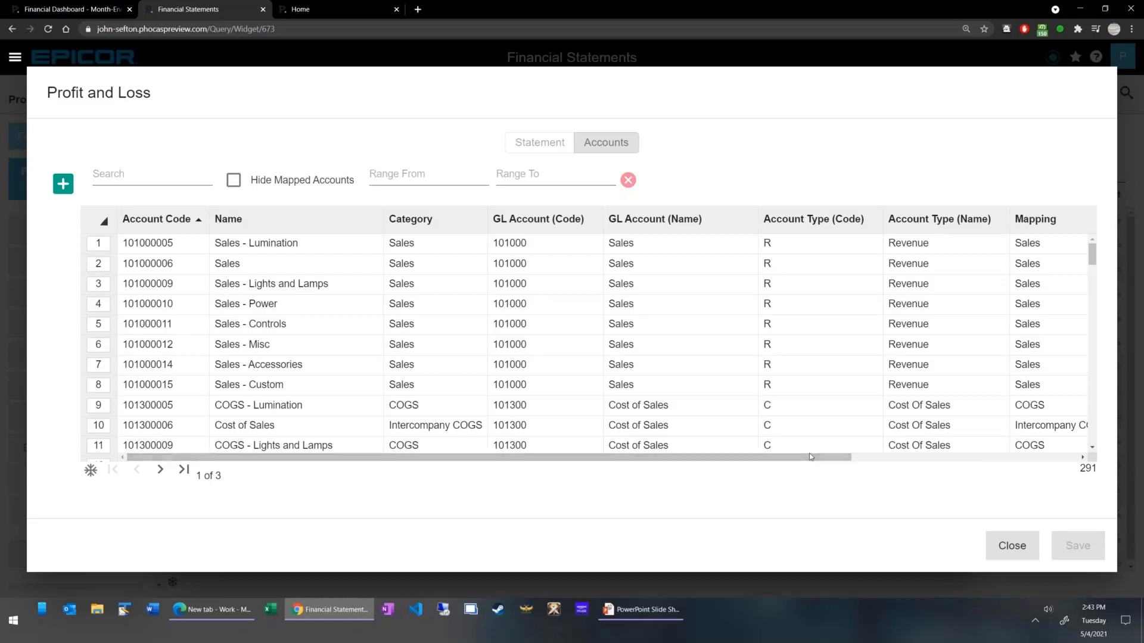
# Examine the SubGroup and Territory dimensions of the accounts and open the new dimension form without creating one.
pyautogui.moveTo(818, 459); pyautogui.dragTo(1046, 459)
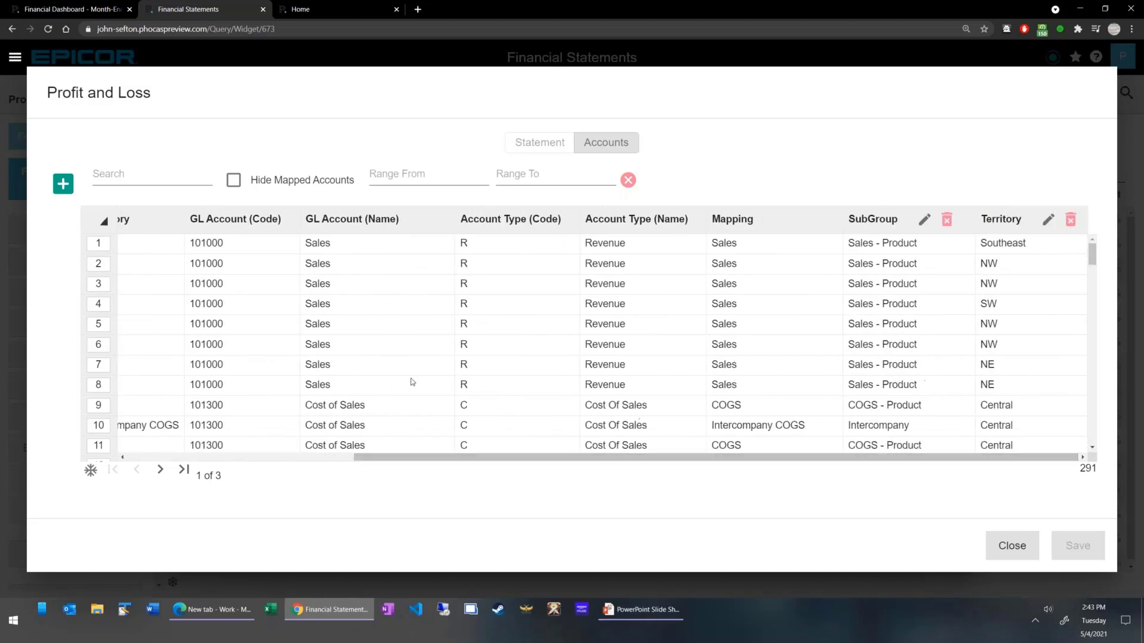
pyautogui.click(53, 184)
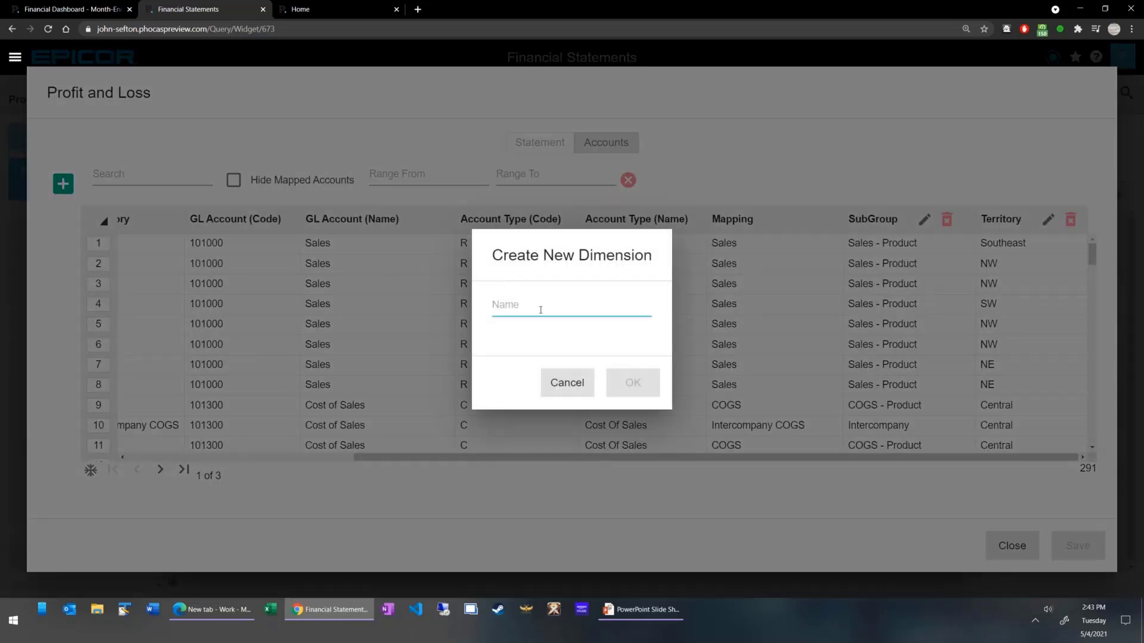
pyautogui.click(540, 309)
pyautogui.click(569, 257)
pyautogui.click(567, 383)
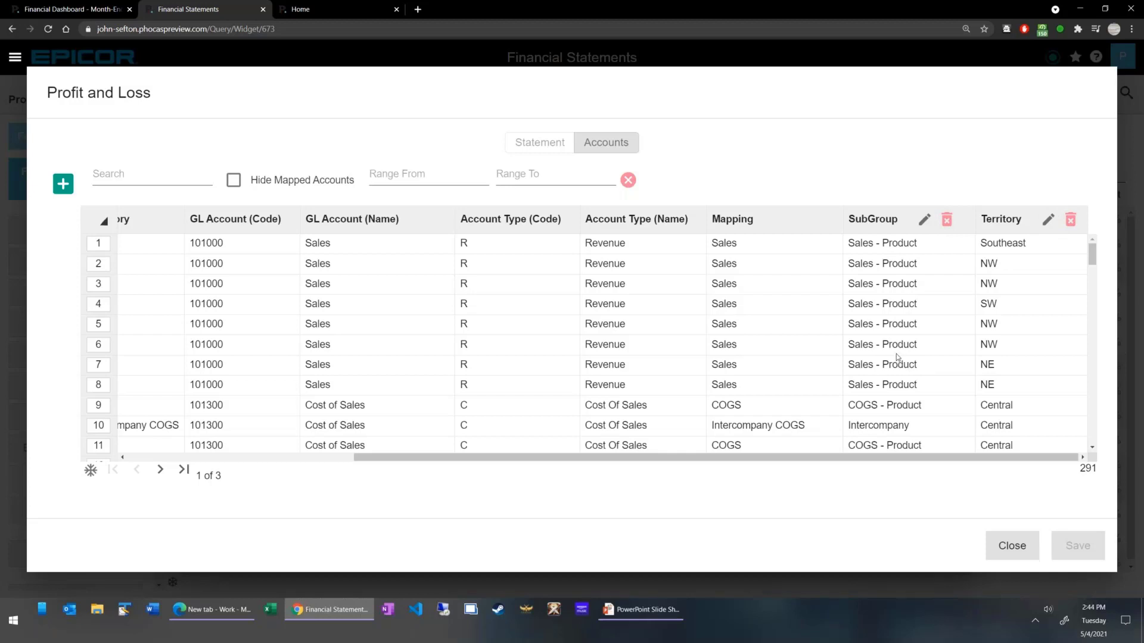
# Filter the accounts by "oper" and review the mapping, SubGroup and Territory of the operating expense accounts.
pyautogui.click(162, 180)
pyautogui.write('oper')
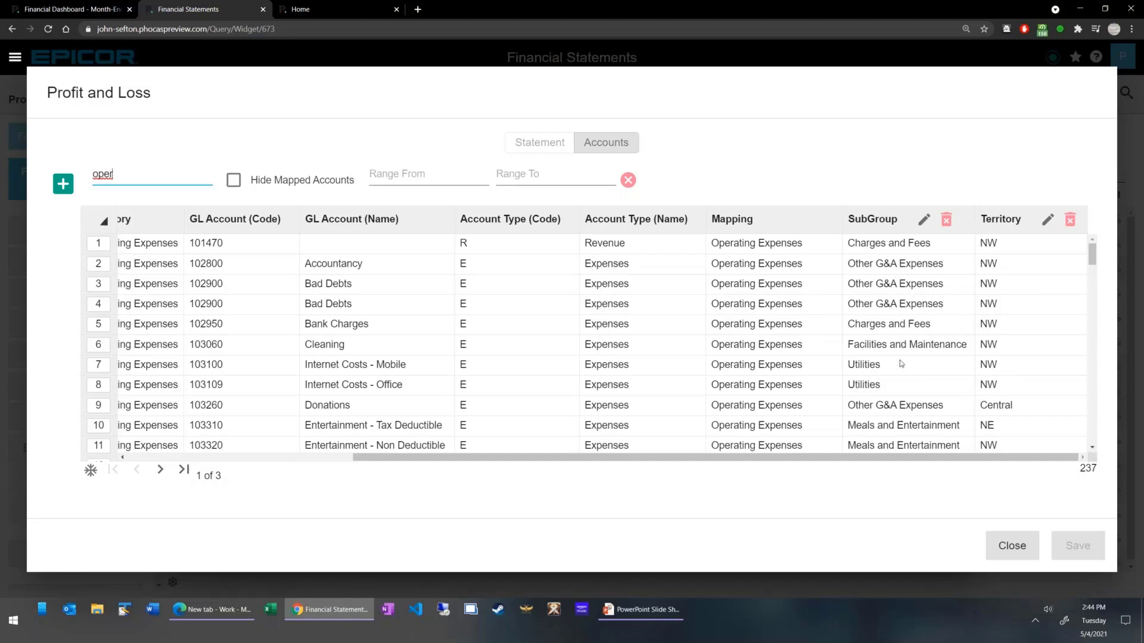
pyautogui.scroll(-3, 901, 364)
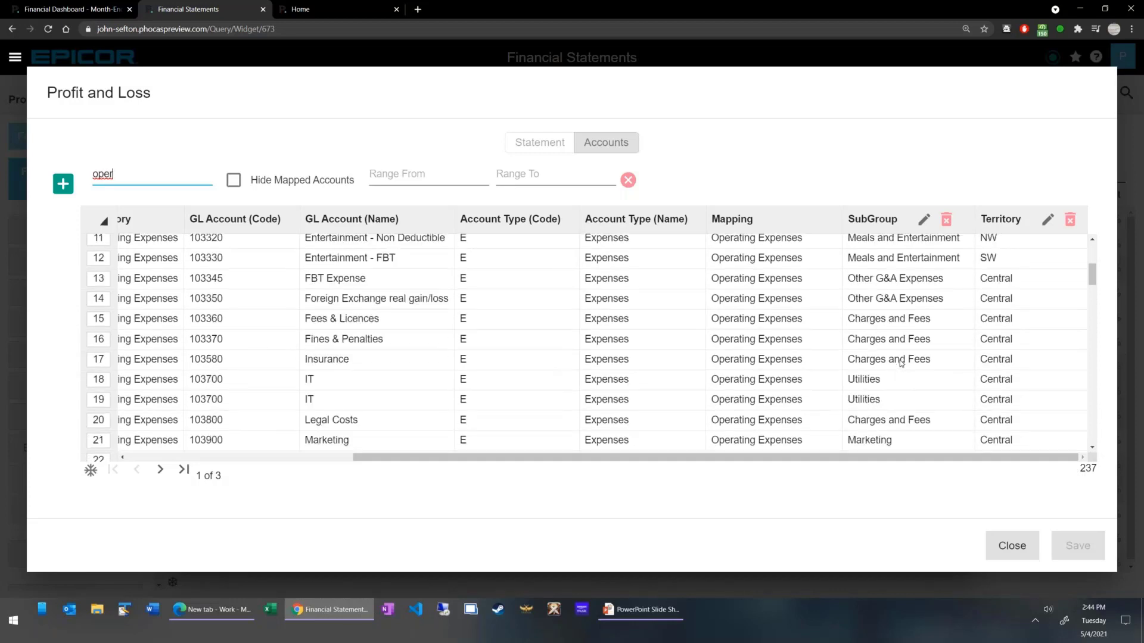
pyautogui.scroll(-1, 901, 362)
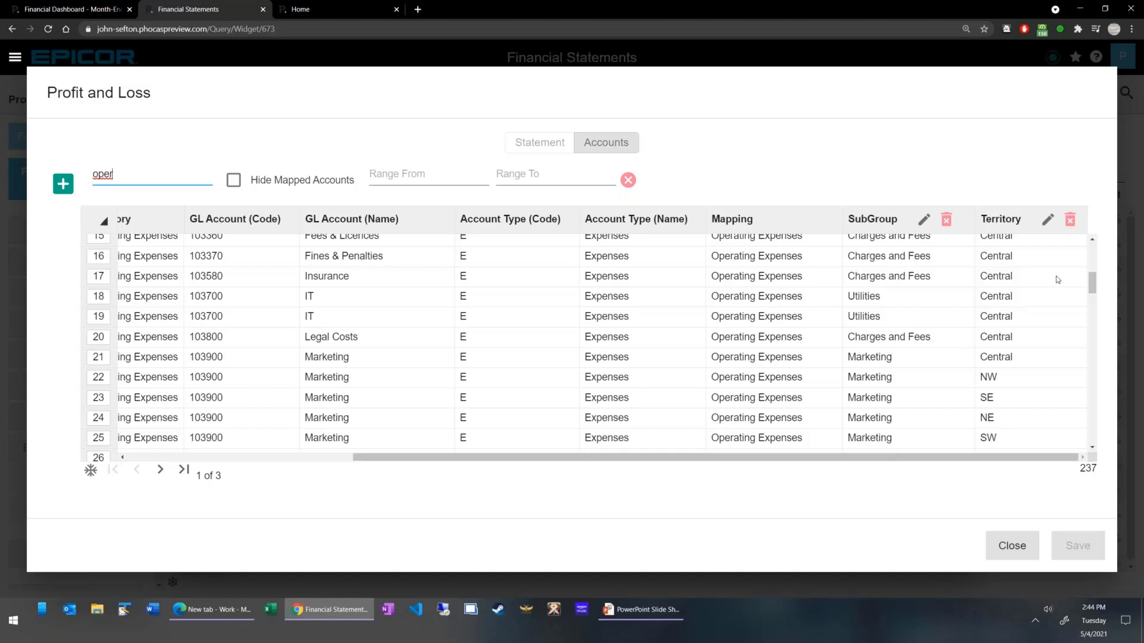
pyautogui.scroll(5, 1039, 278)
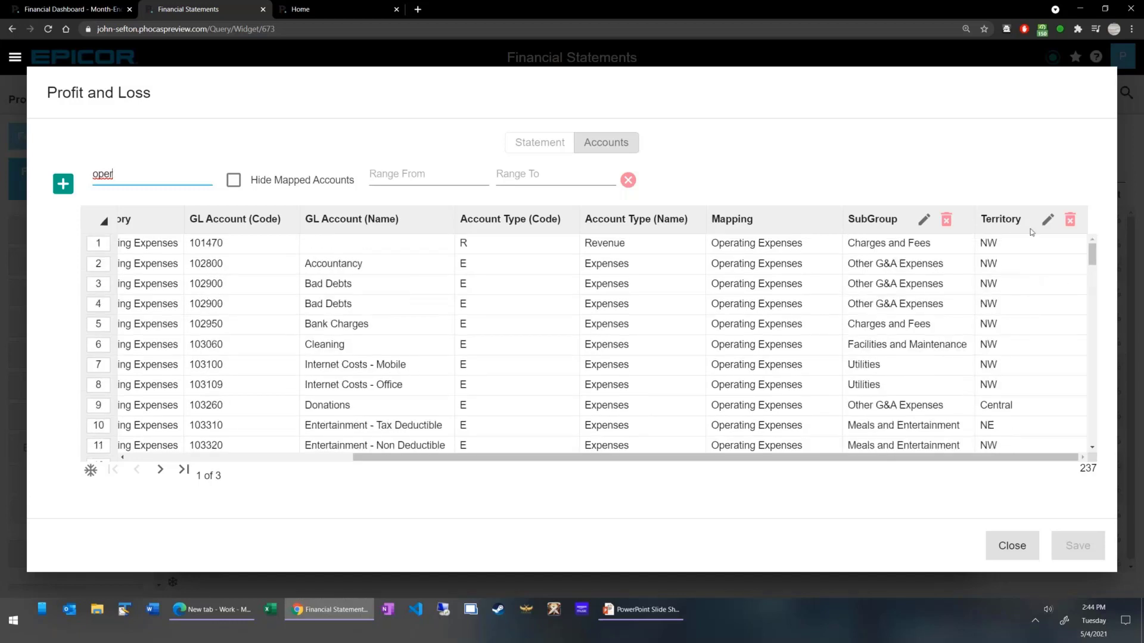
pyautogui.moveTo(547, 457); pyautogui.dragTo(321, 457)
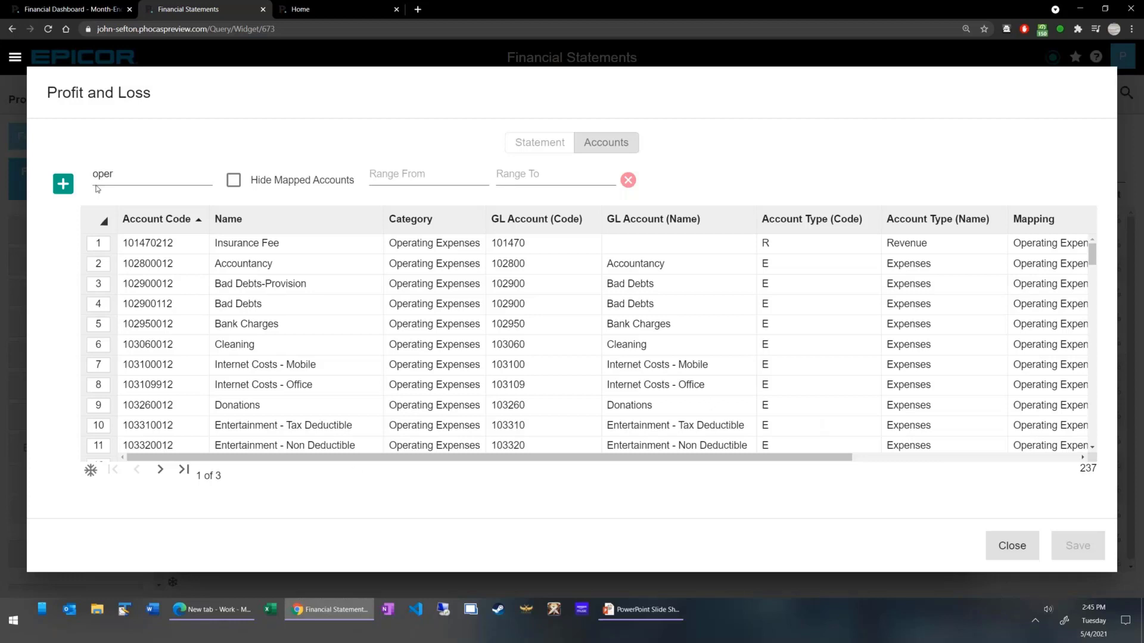
# Check the filtered accounts for unmapped ones, and close the Profit and Loss definition and the Statements list.
pyautogui.click(234, 181)
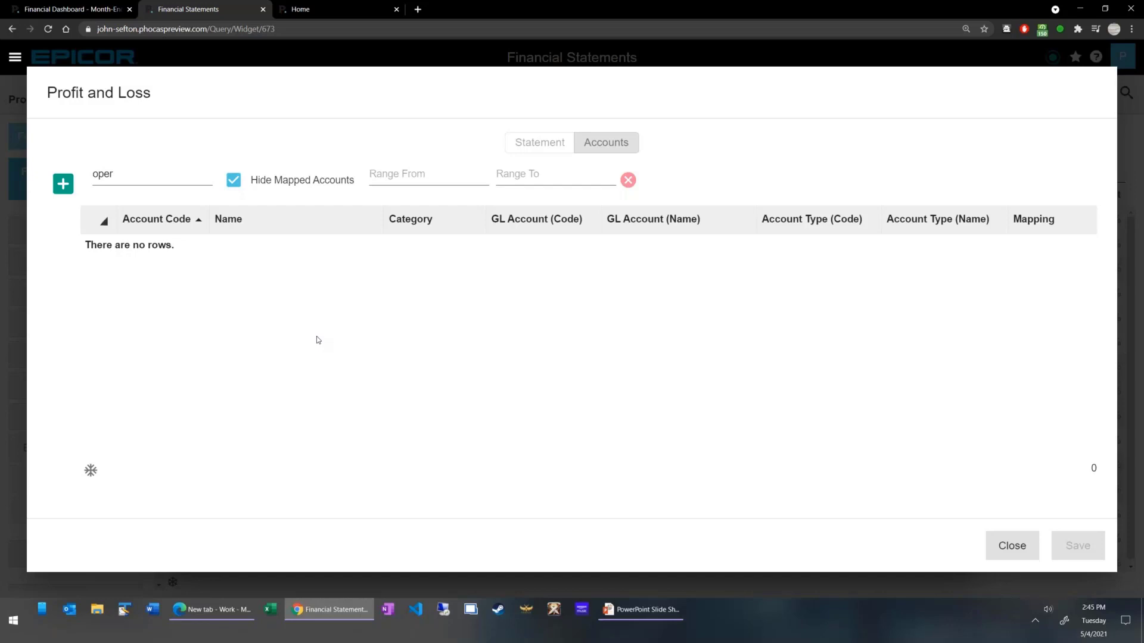
pyautogui.click(540, 144)
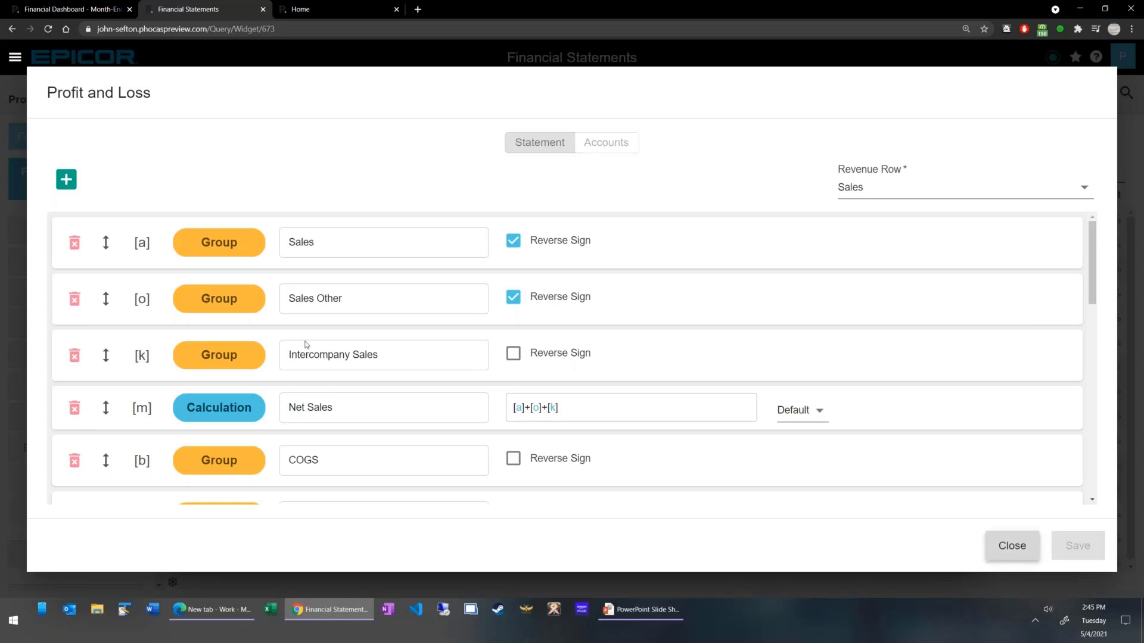
pyautogui.click(990, 545)
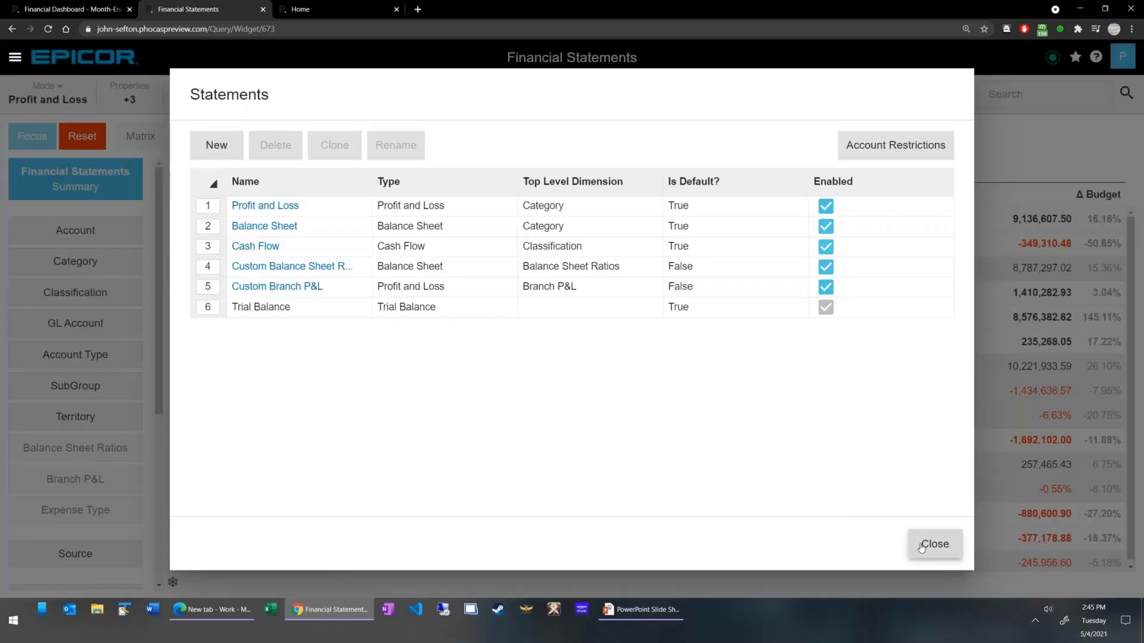
pyautogui.click(922, 545)
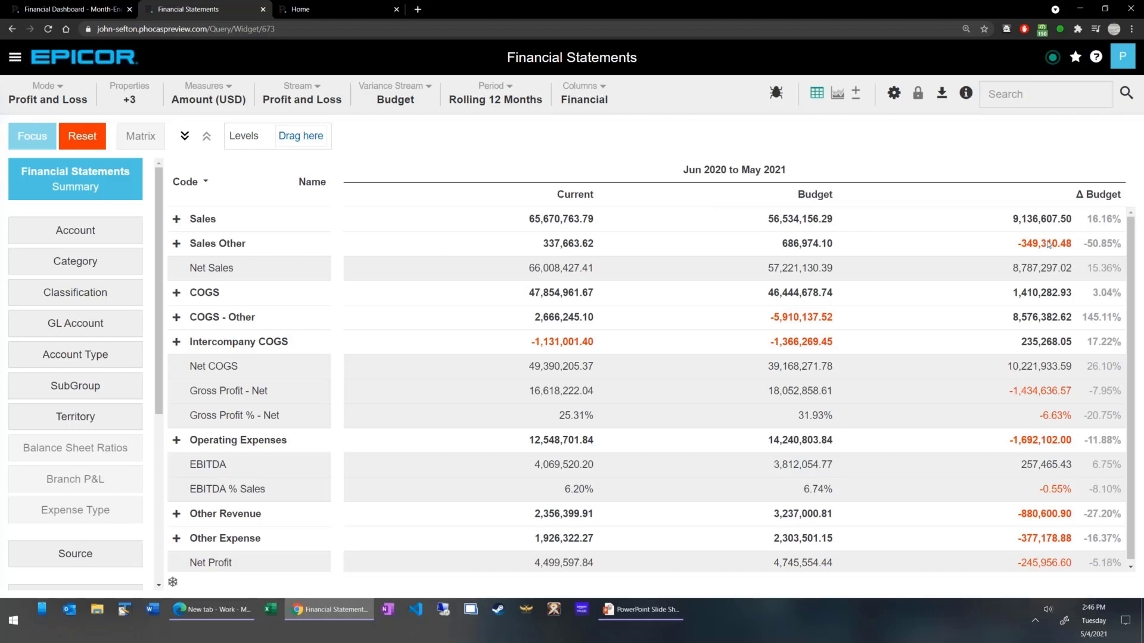
# Add the Previous column to the Profit and Loss summary and keep the period at Rolling 12 Months.
pyautogui.click(599, 95)
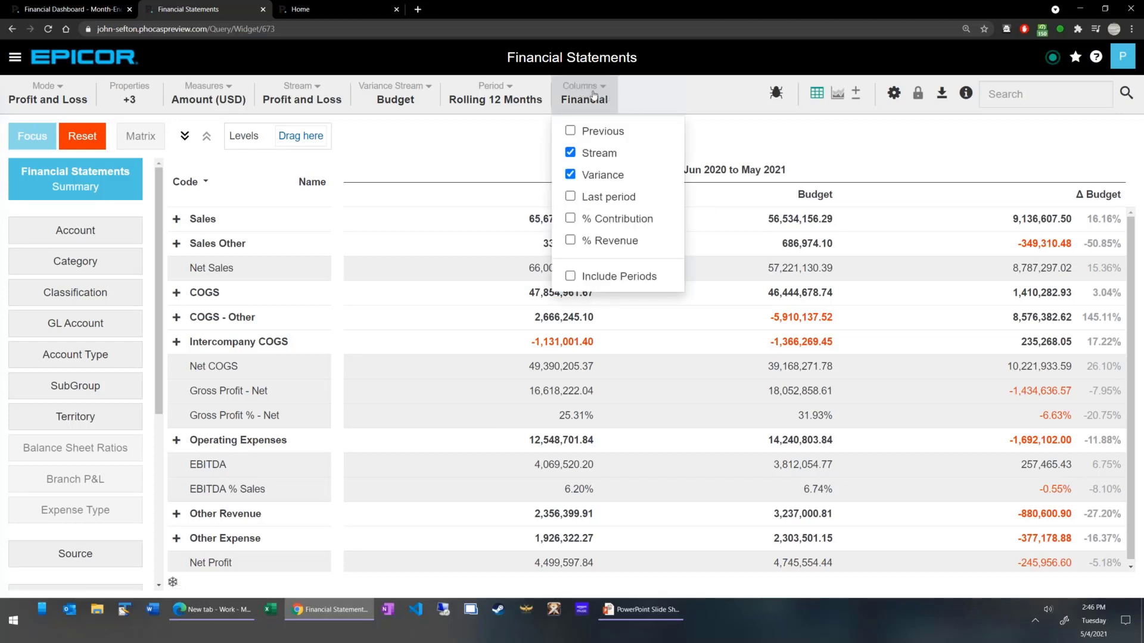
pyautogui.click(599, 131)
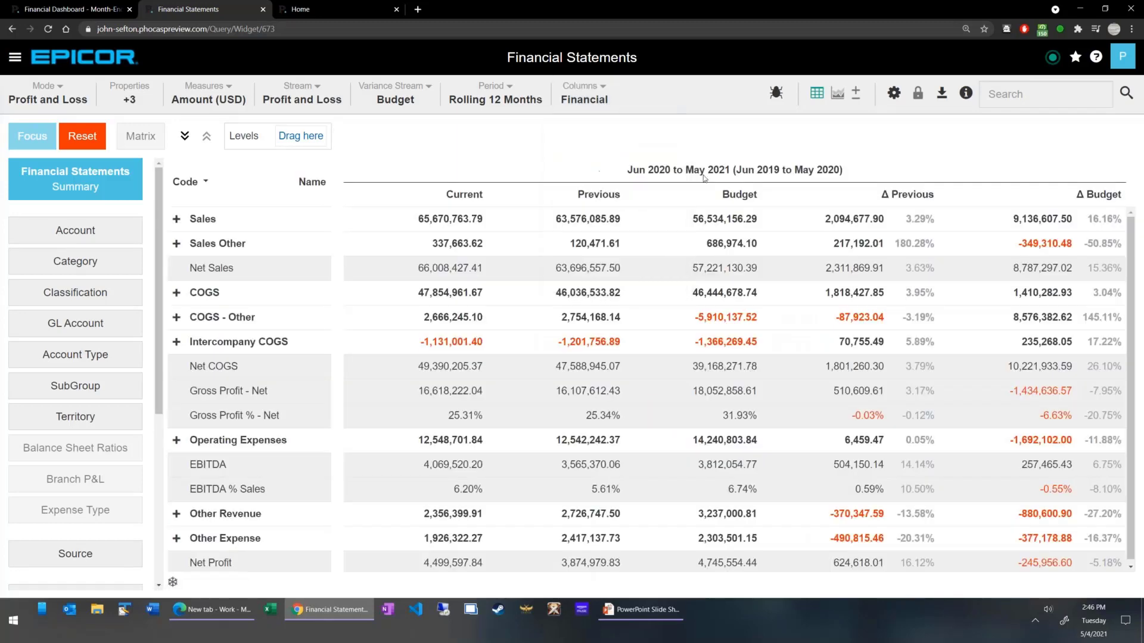
pyautogui.click(498, 108)
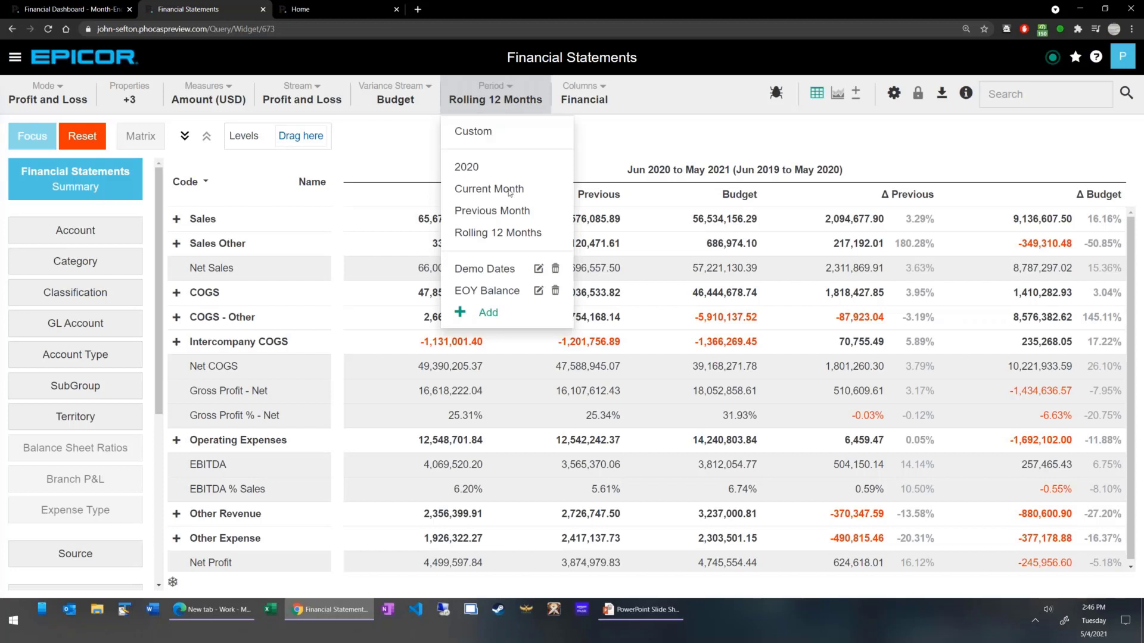
pyautogui.click(516, 234)
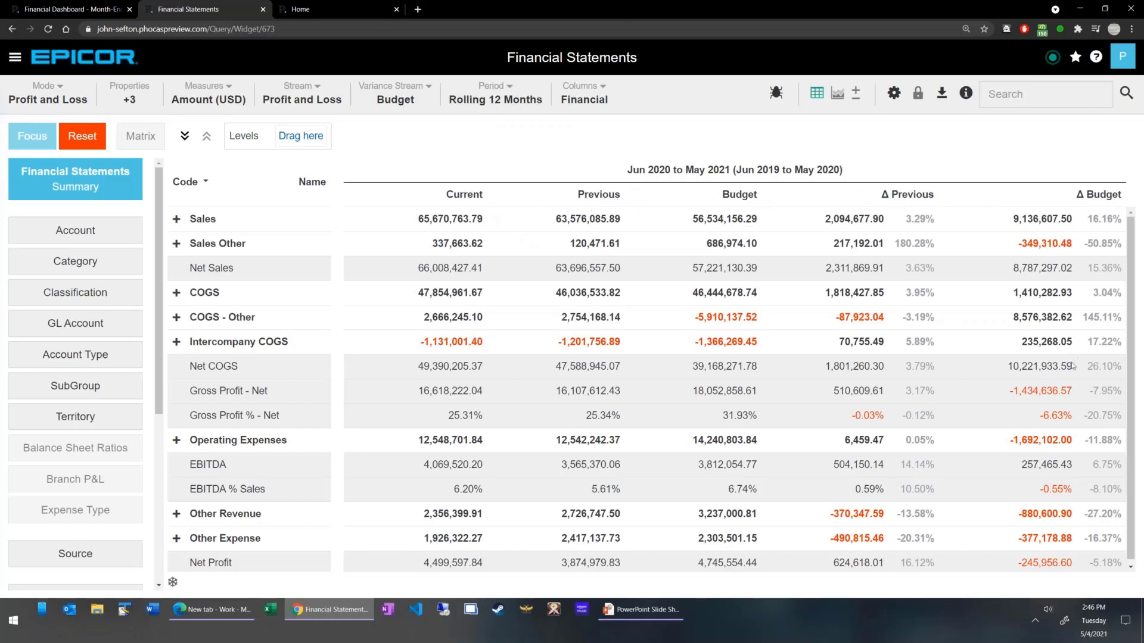
# Remove the Previous, Stream and Variance columns from the Profit and Loss summary.
pyautogui.click(585, 94)
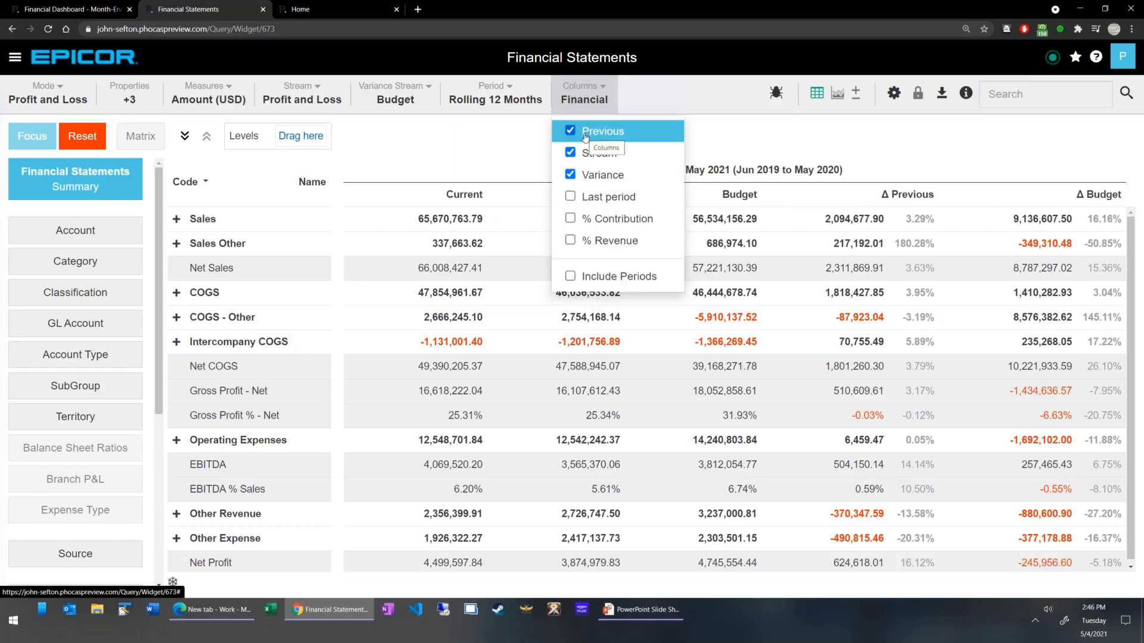
pyautogui.click(585, 131)
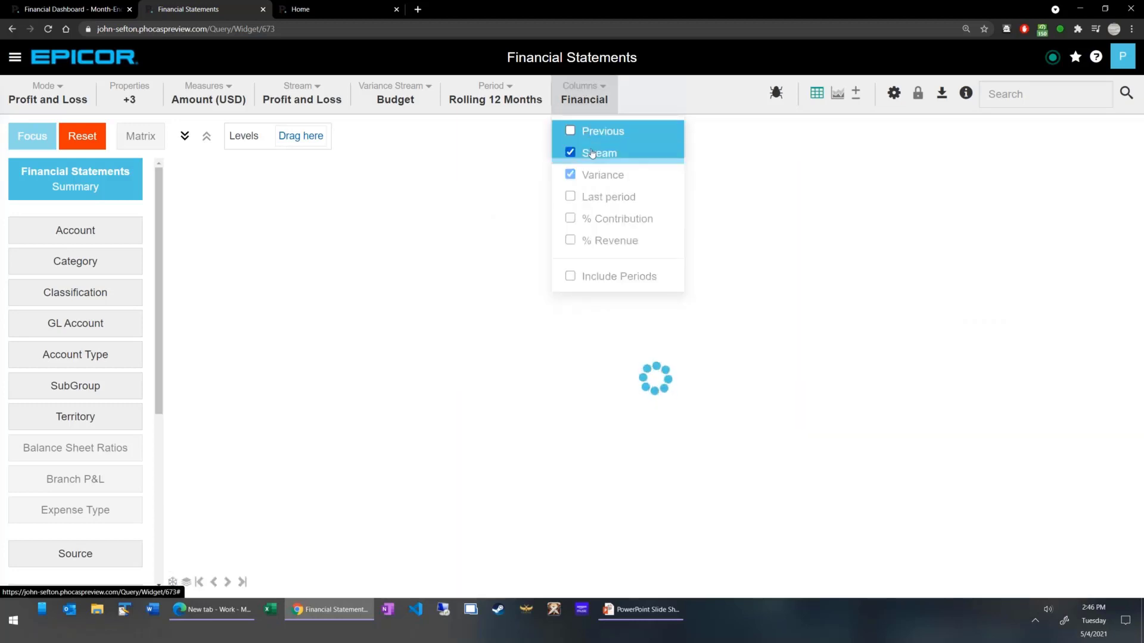
pyautogui.click(590, 152)
pyautogui.click(550, 180)
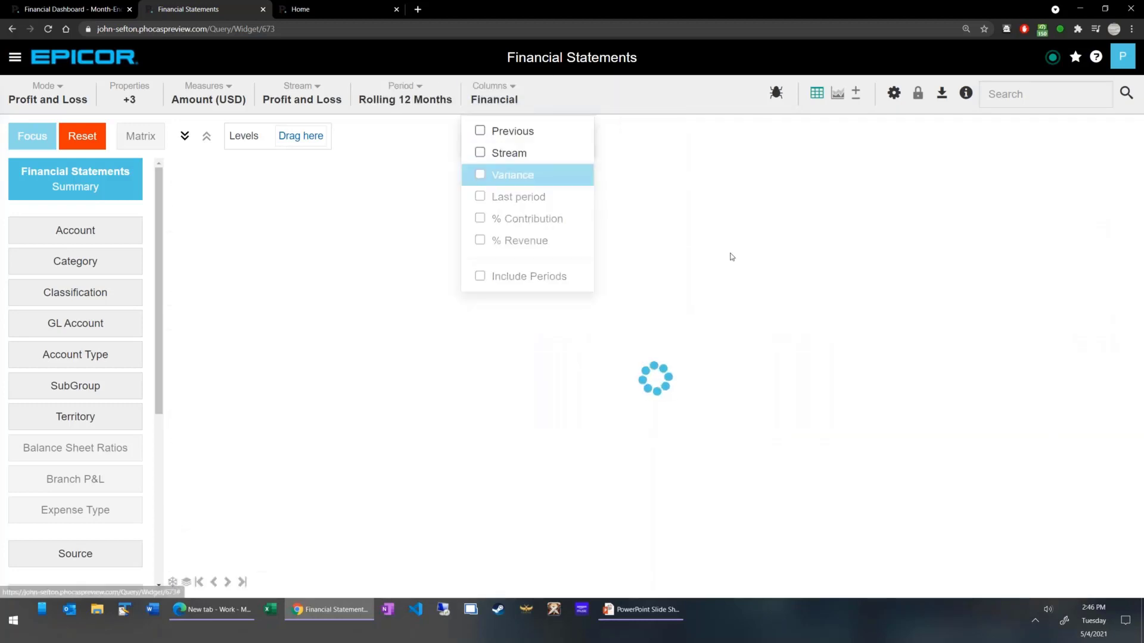
pyautogui.click(733, 255)
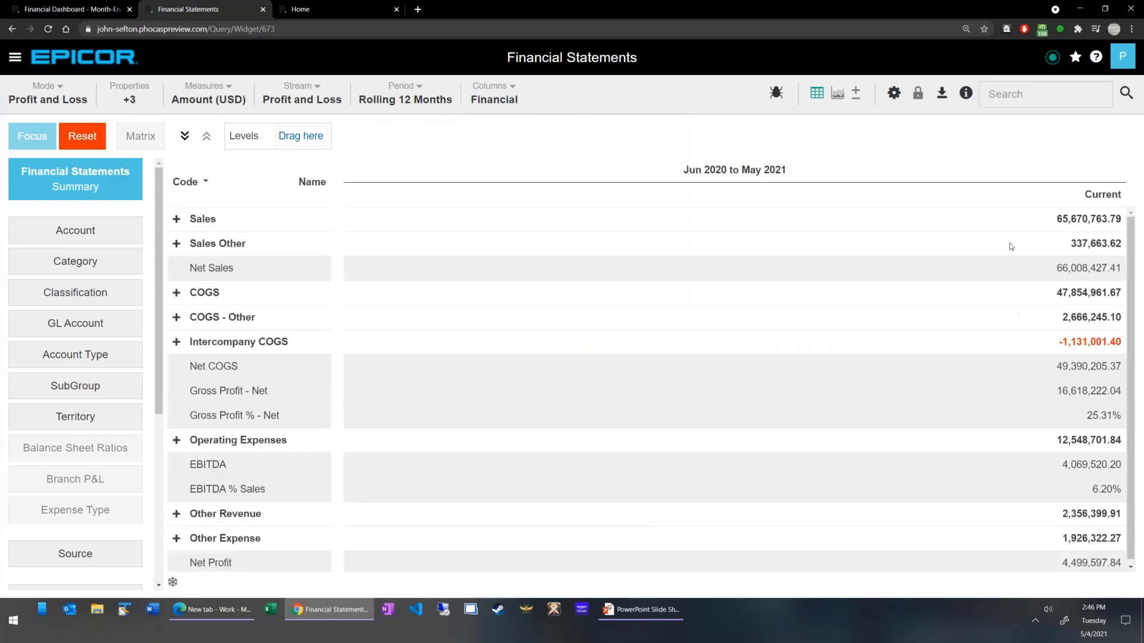
# View the Profit and Loss summary broken down by month with Include Periods, and switch that option off again.
pyautogui.click(494, 96)
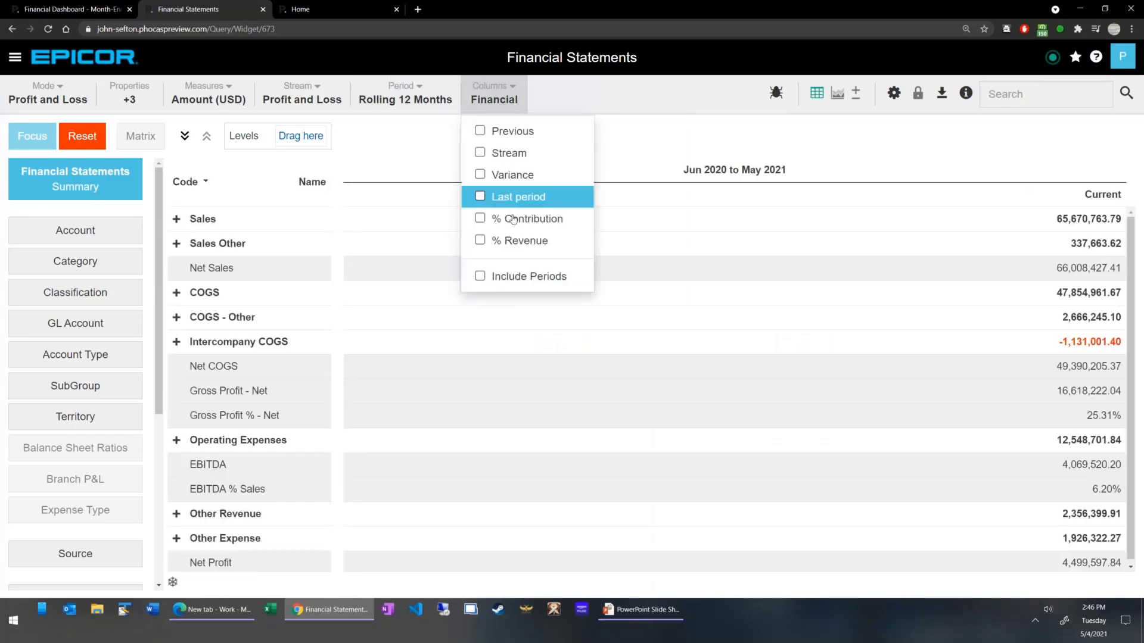
pyautogui.click(506, 286)
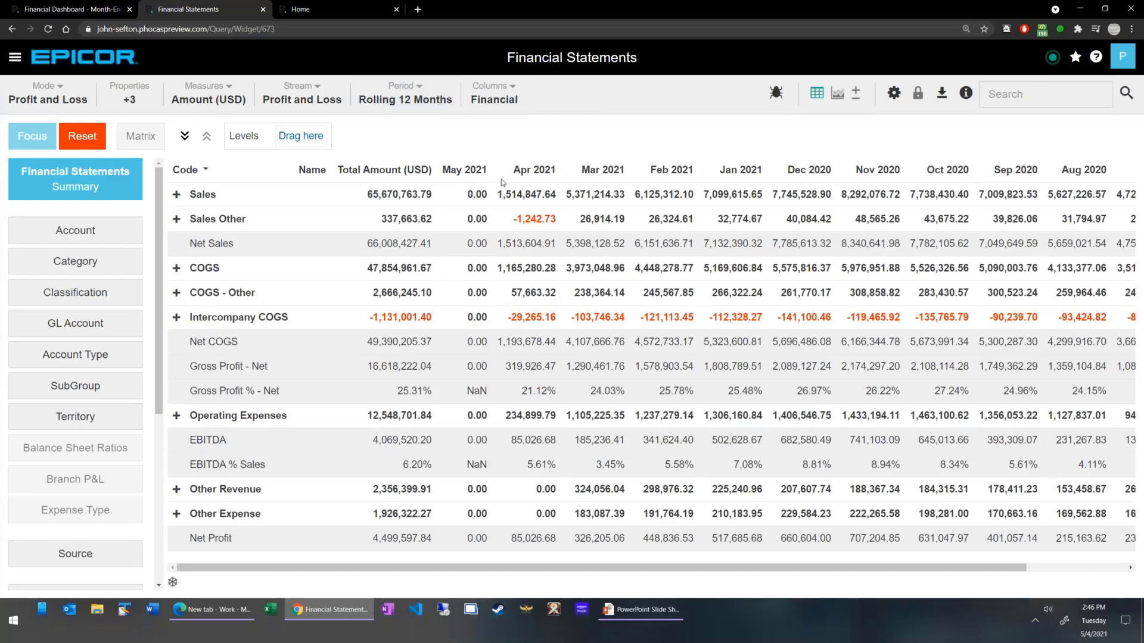
pyautogui.click(494, 93)
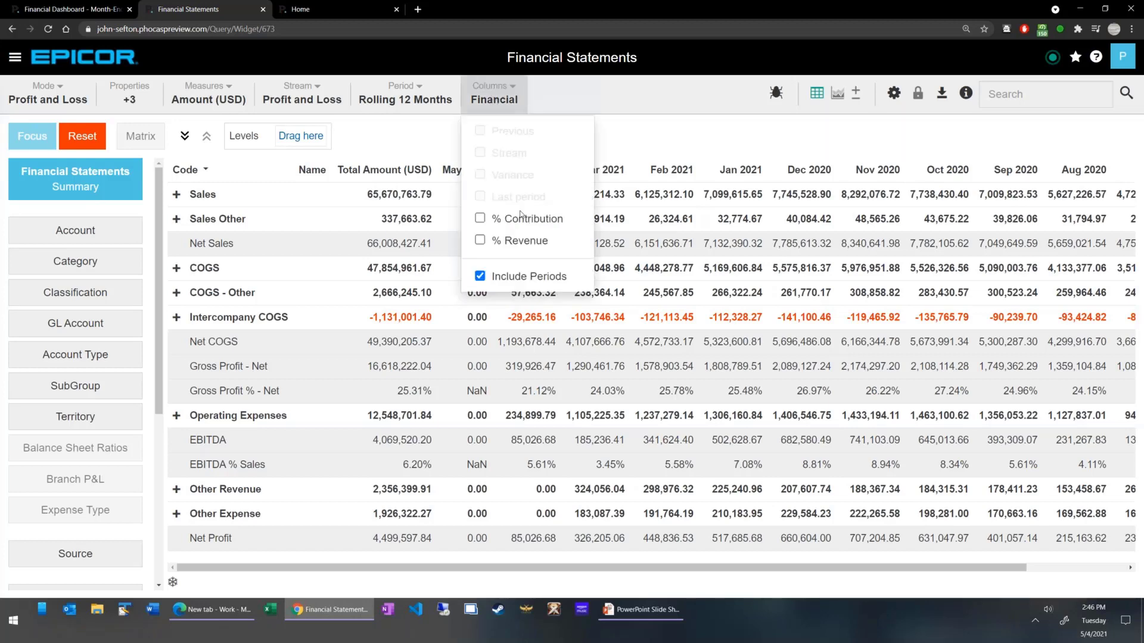
pyautogui.click(518, 274)
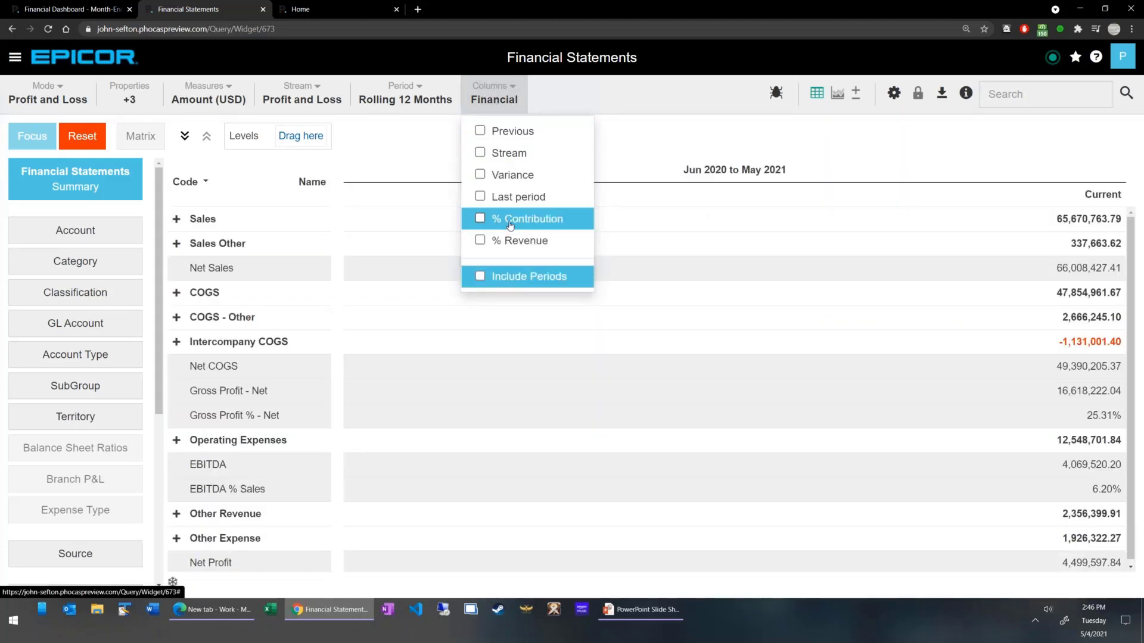
# Add the % Contribution and % Revenue columns to the Profit and Loss summary and review them for the Operating Expenses accounts.
pyautogui.click(508, 222)
pyautogui.click(514, 240)
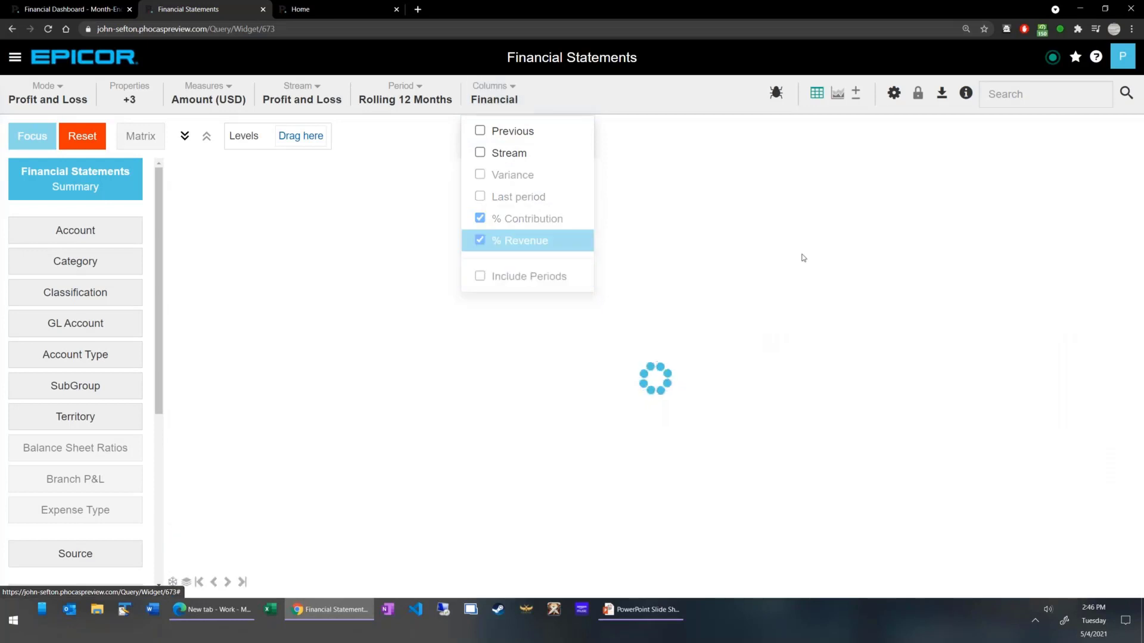
pyautogui.click(693, 293)
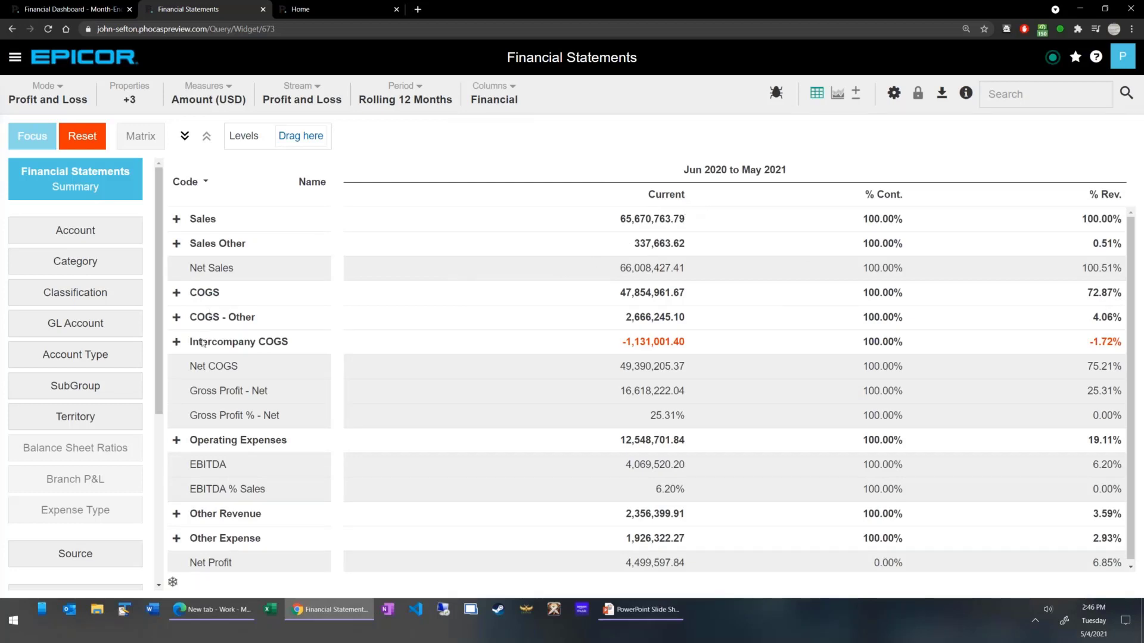
pyautogui.click(175, 444)
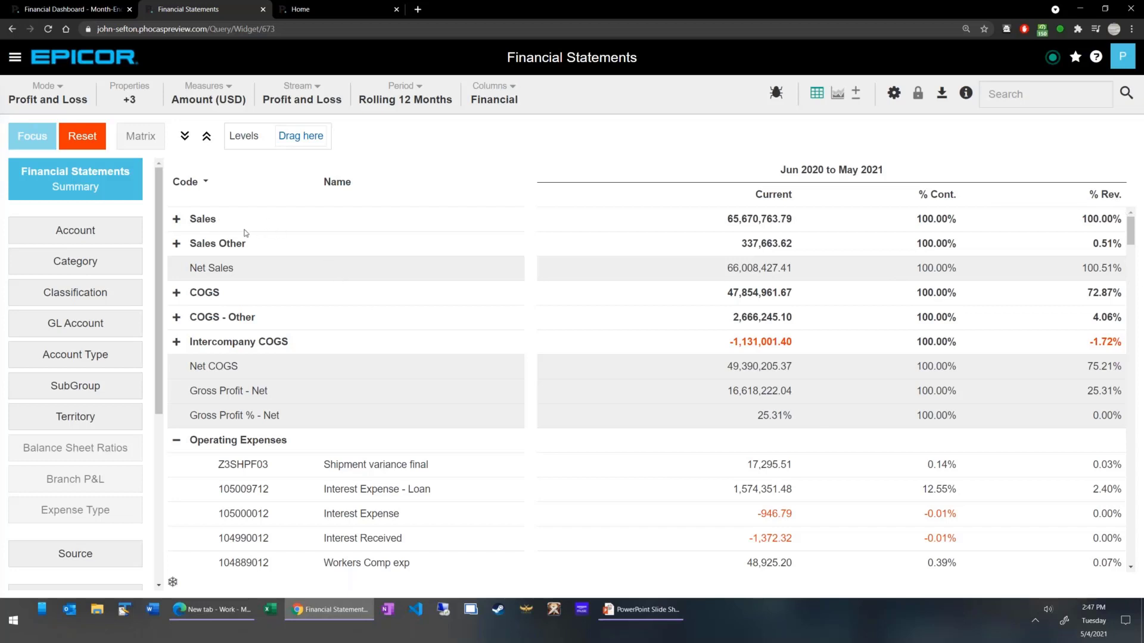
pyautogui.click(177, 440)
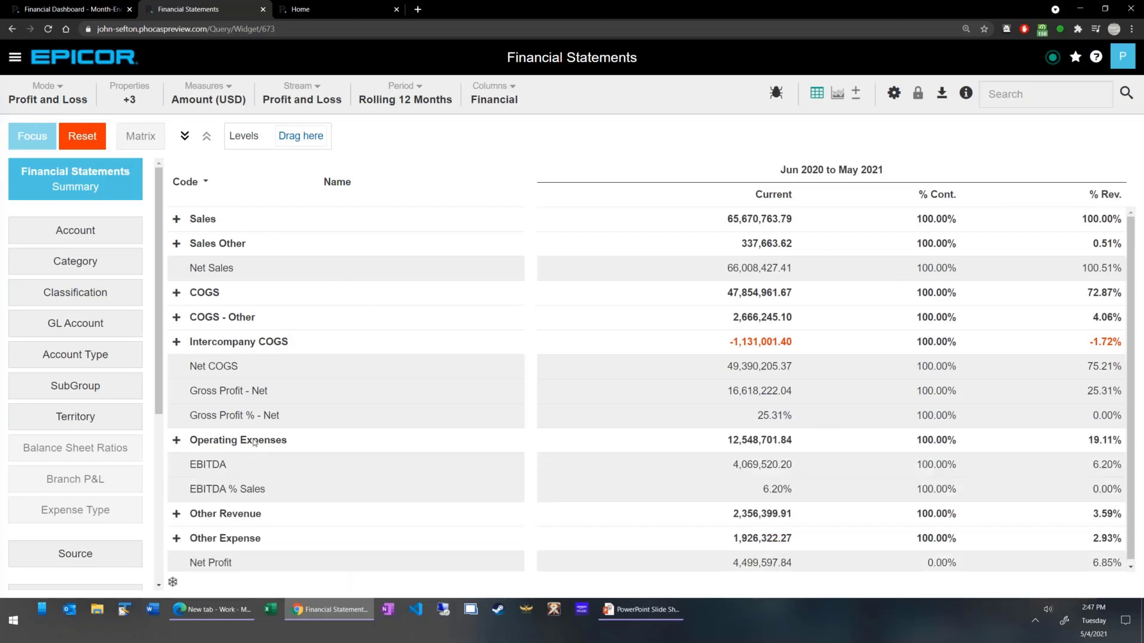
# Reset the Profit and Loss summary to its default view and add the Previous column.
pyautogui.click(494, 95)
pyautogui.click(78, 136)
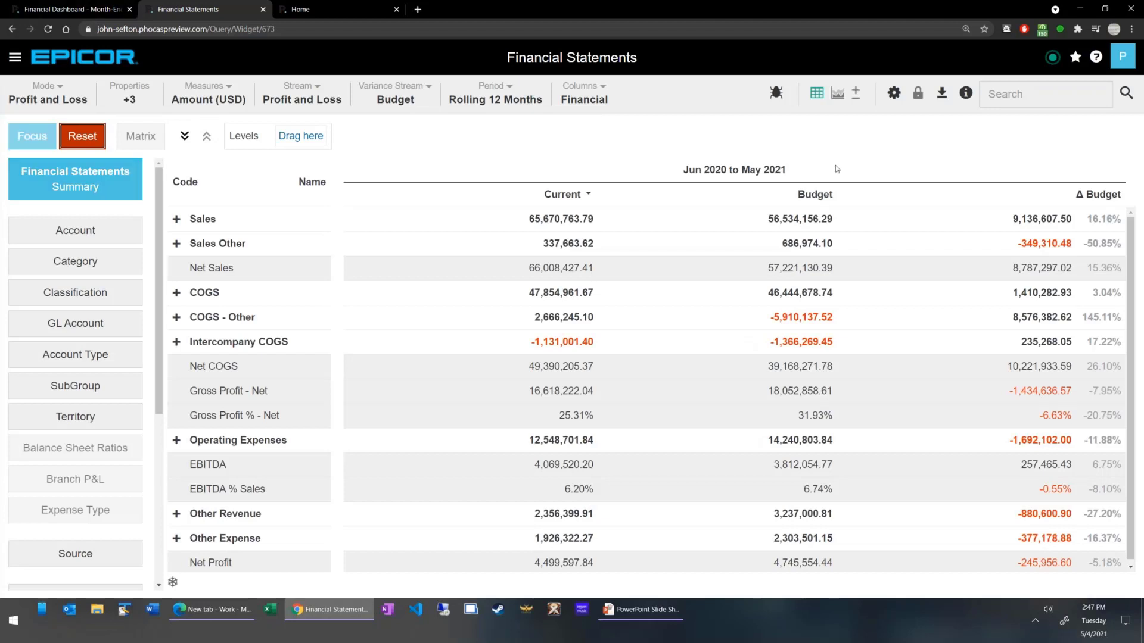
pyautogui.click(586, 99)
pyautogui.click(570, 131)
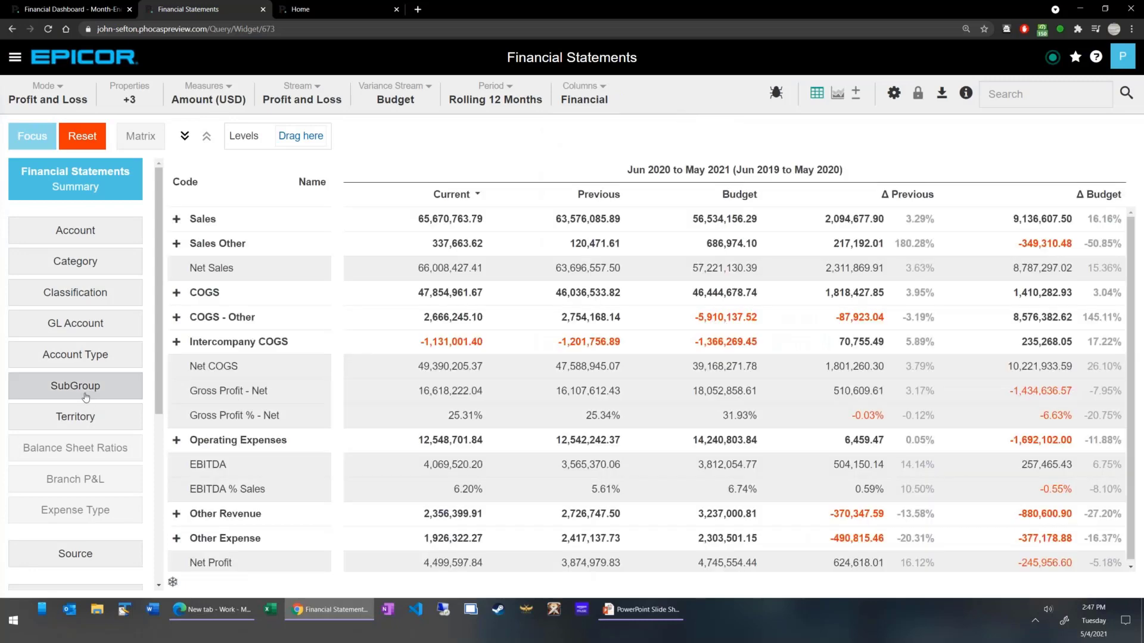
# Show the amounts by Country and focus the data on US.
pyautogui.scroll(-2, 89, 417)
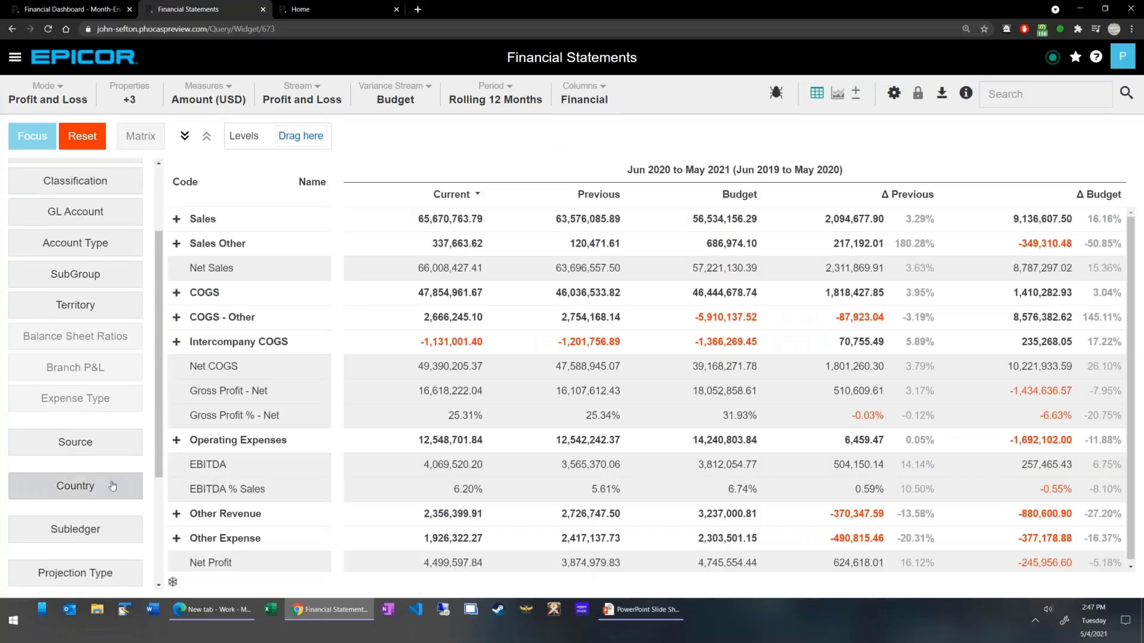
pyautogui.click(113, 486)
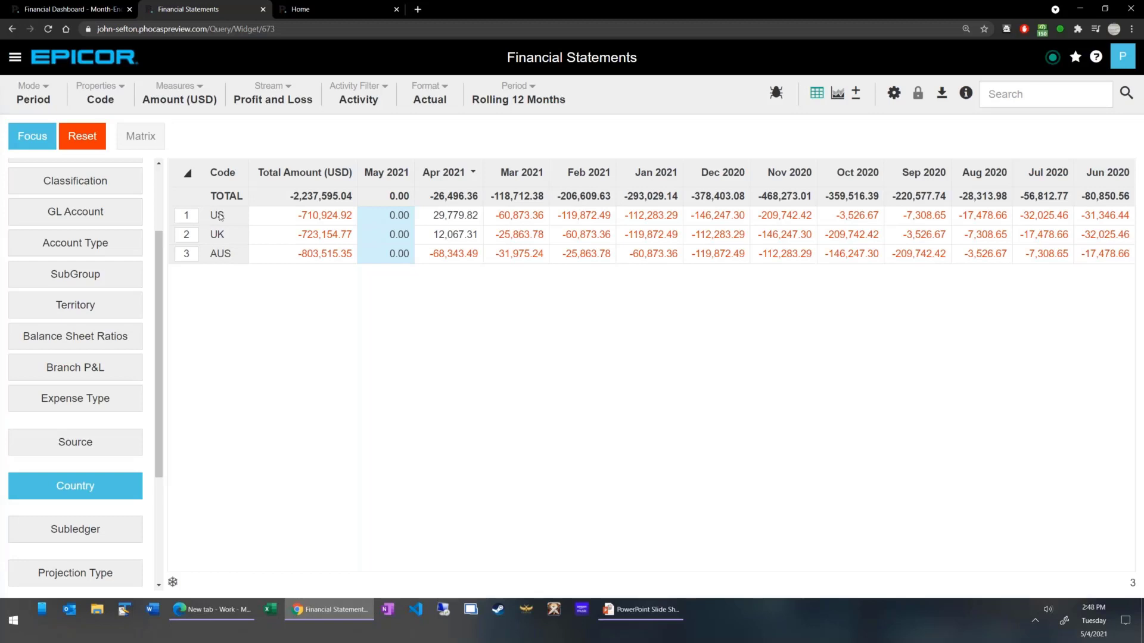
pyautogui.click(186, 215)
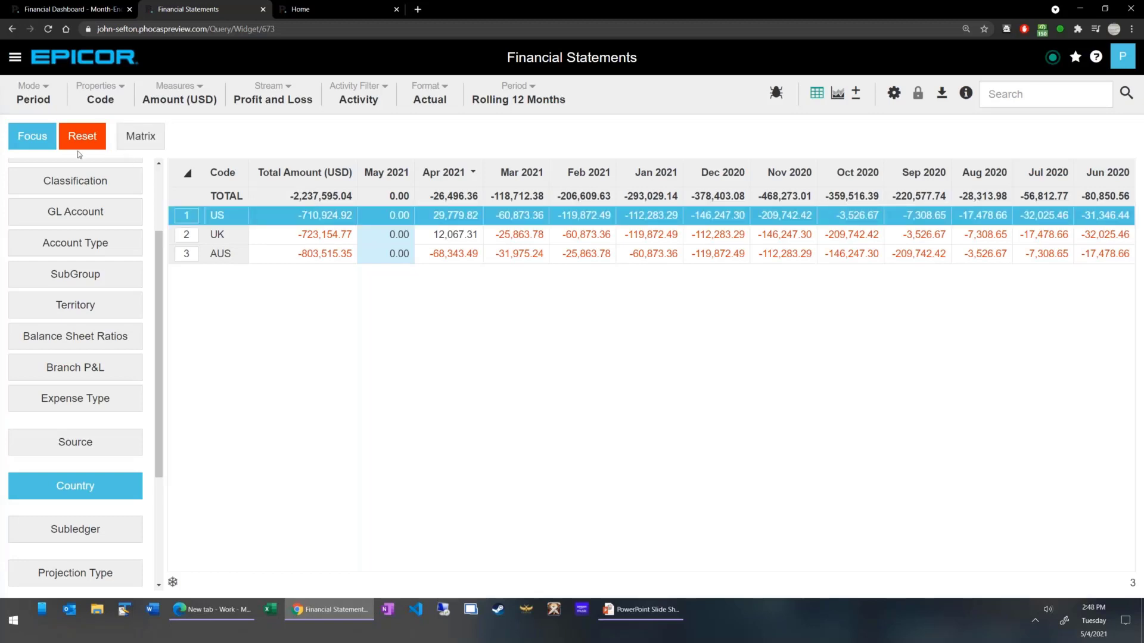
pyautogui.click(28, 136)
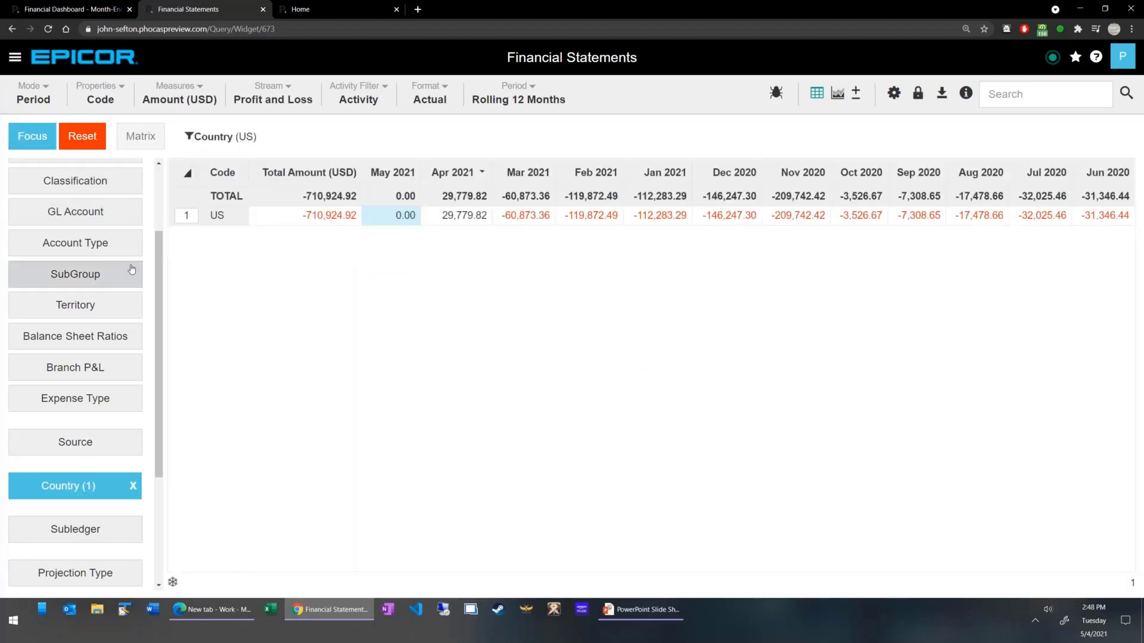
# View the Profit and Loss summary for the US only, and clear the Country filter.
pyautogui.scroll(3, 139, 256)
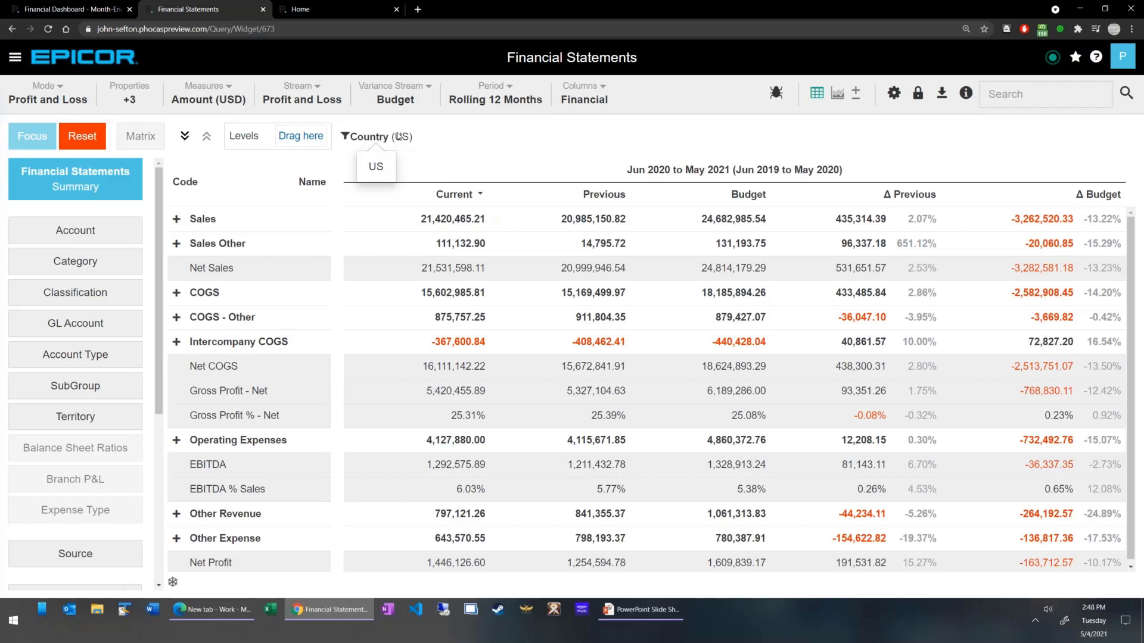
pyautogui.scroll(-4, 148, 387)
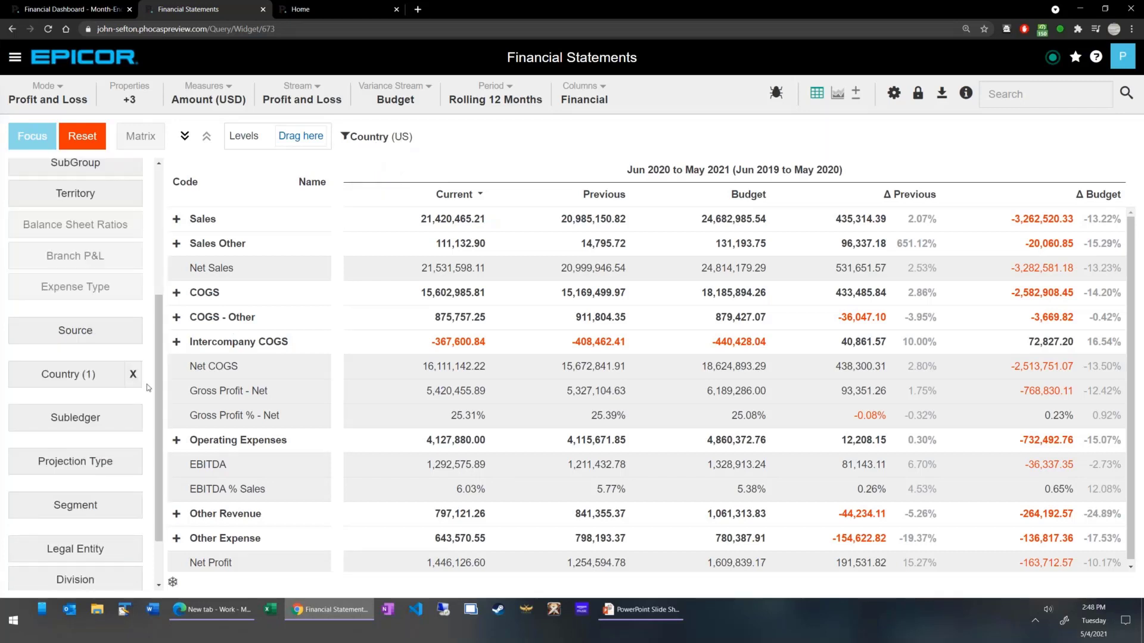
pyautogui.click(133, 375)
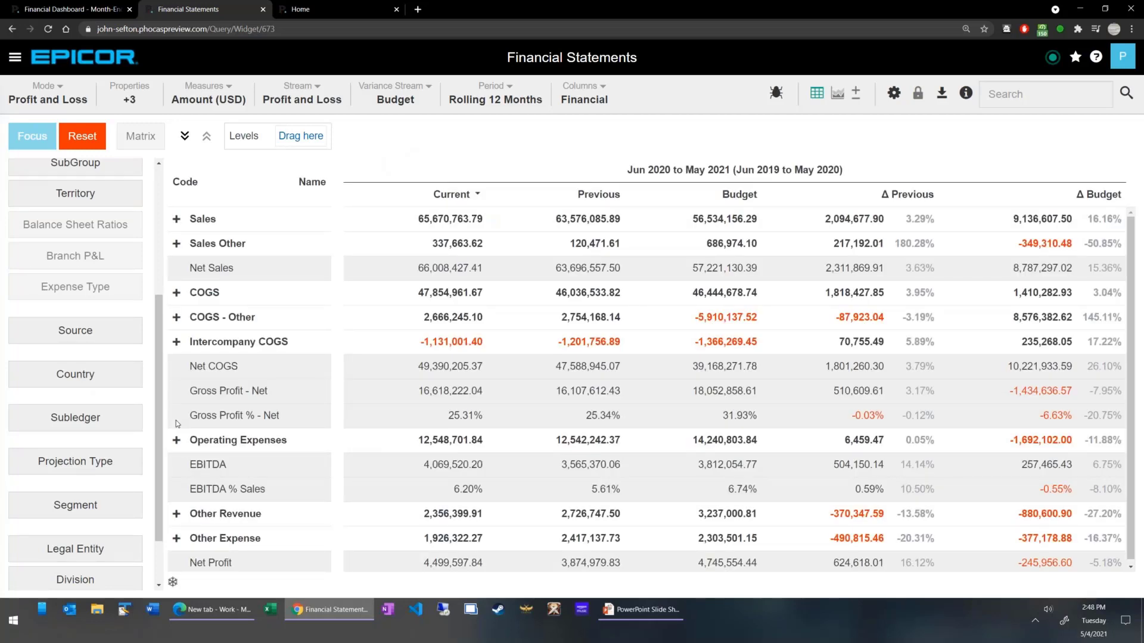
# Expand Operating Expenses in the summary and look through its individual accounts.
pyautogui.scroll(3, 84, 337)
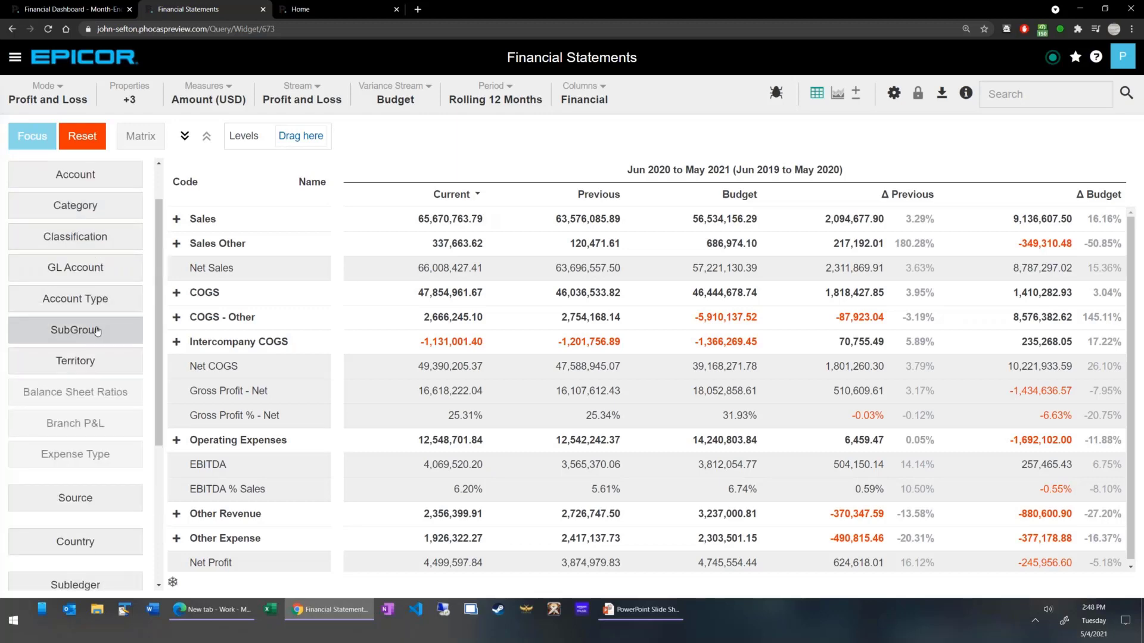
pyautogui.click(177, 441)
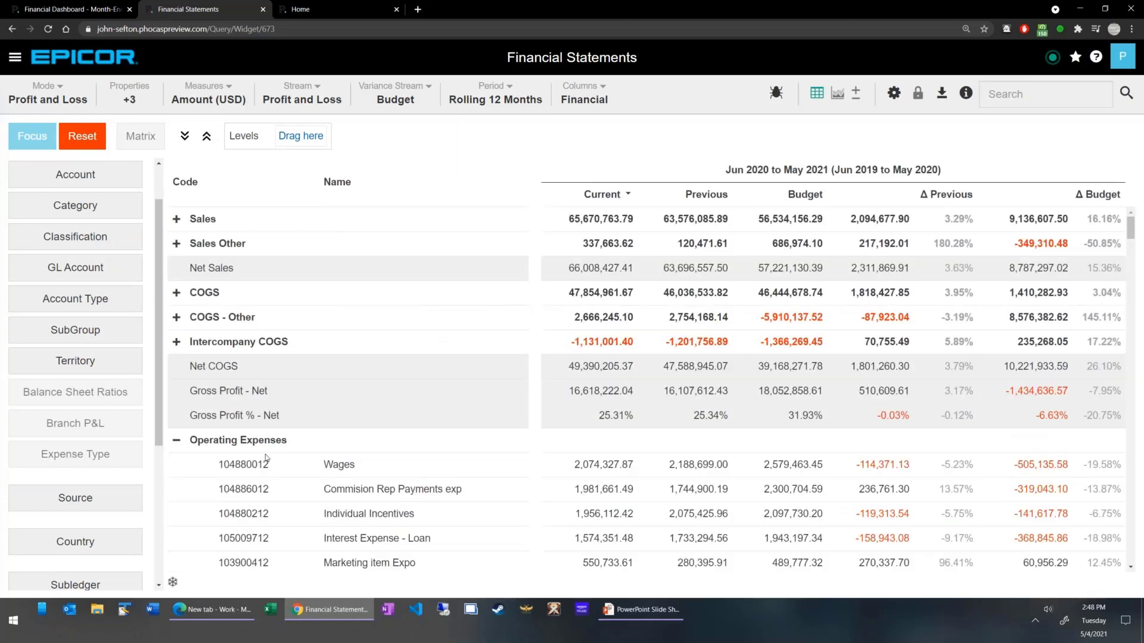
pyautogui.scroll(-3, 284, 480)
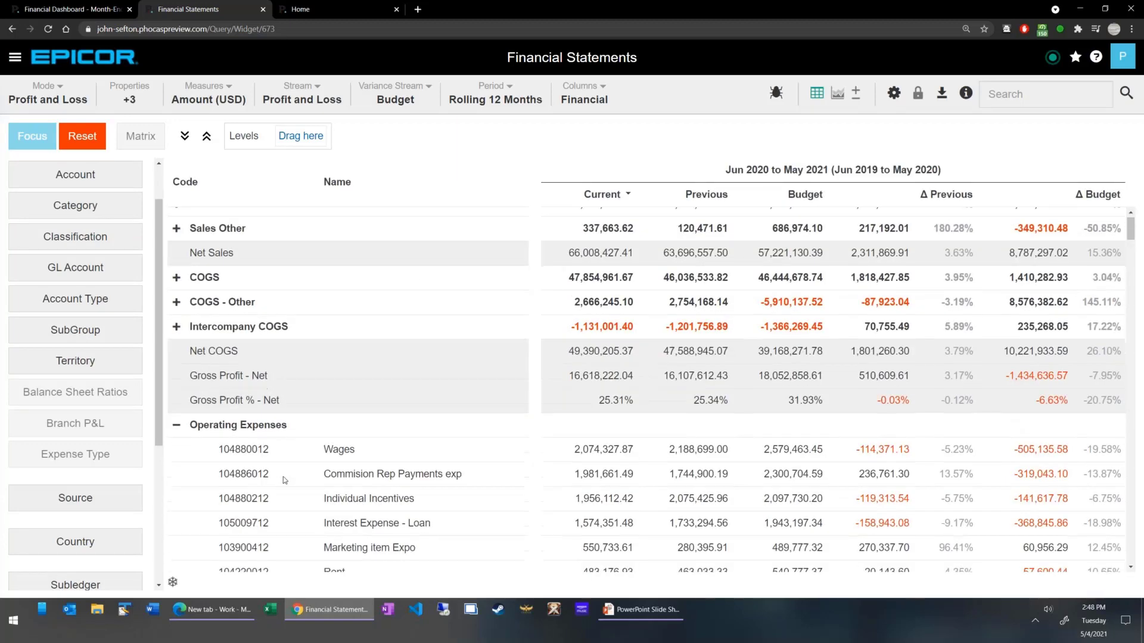
pyautogui.scroll(-5, 337, 357)
pyautogui.scroll(5, 348, 466)
pyautogui.scroll(2, 300, 398)
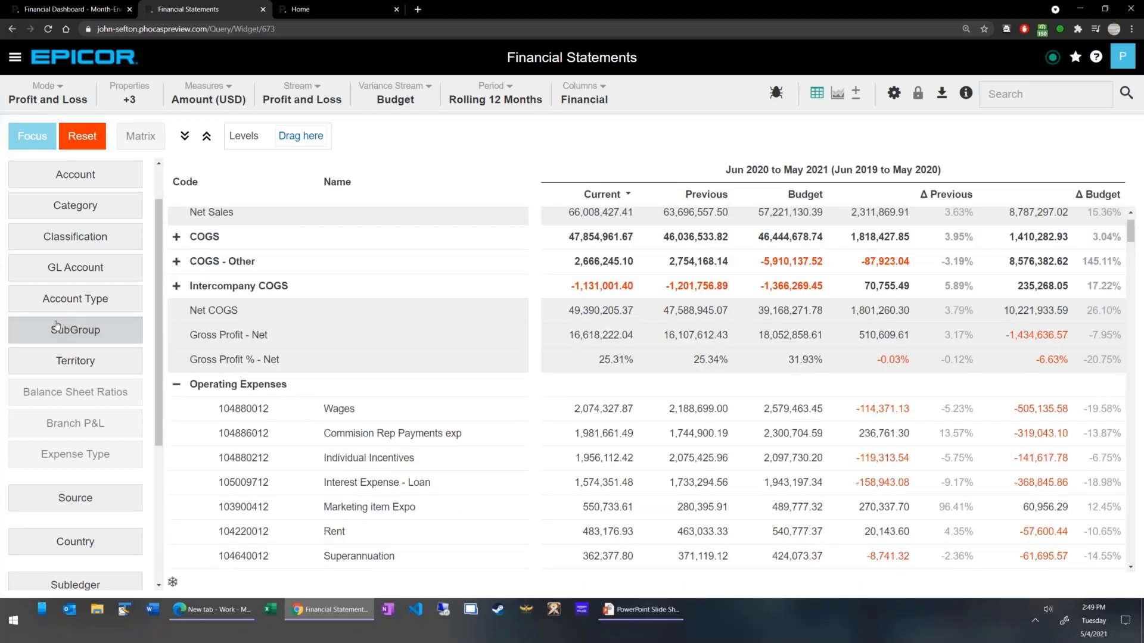
# Add SubGroup as a level of the Profit and Loss summary and expand Operating Expenses down to the Marketing accounts.
pyautogui.moveTo(48, 330); pyautogui.dragTo(300, 139)
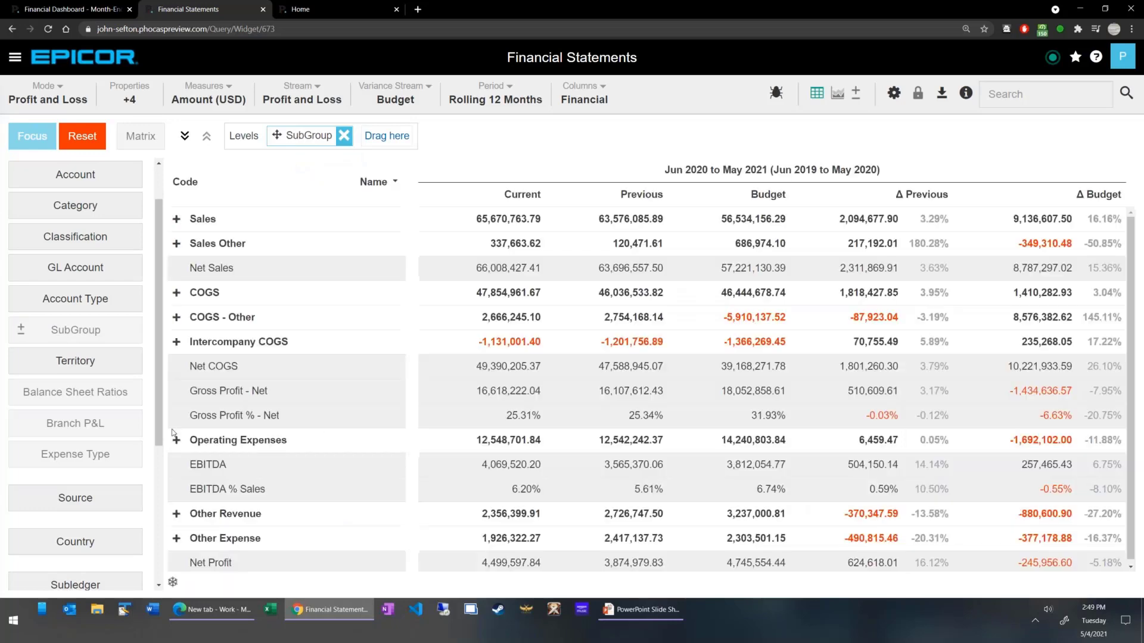
pyautogui.click(176, 441)
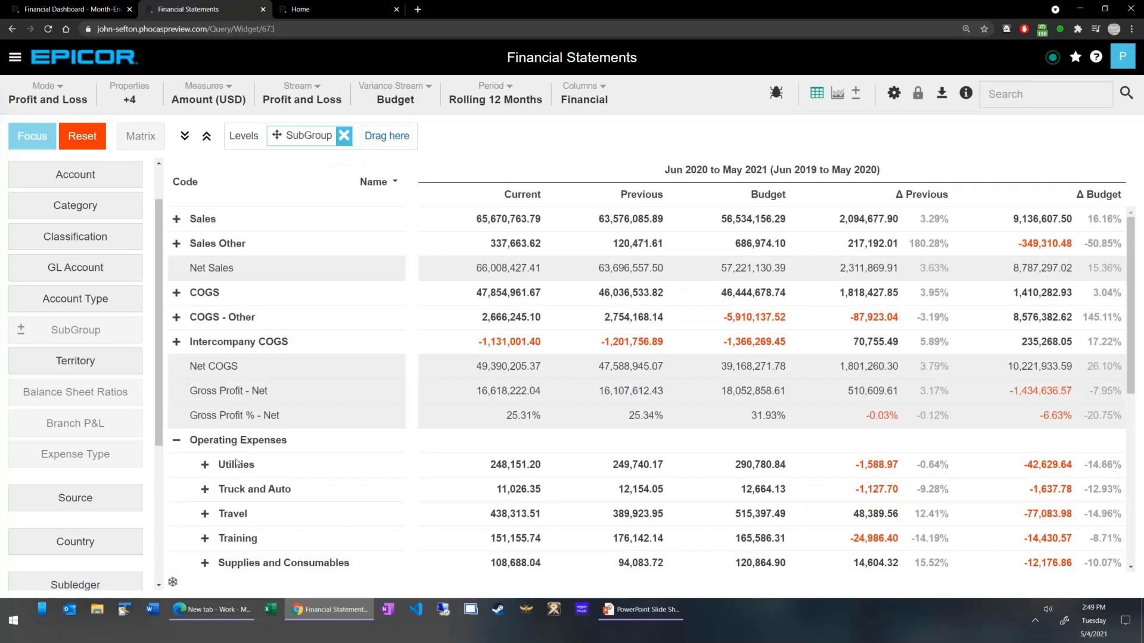
pyautogui.scroll(-3, 241, 453)
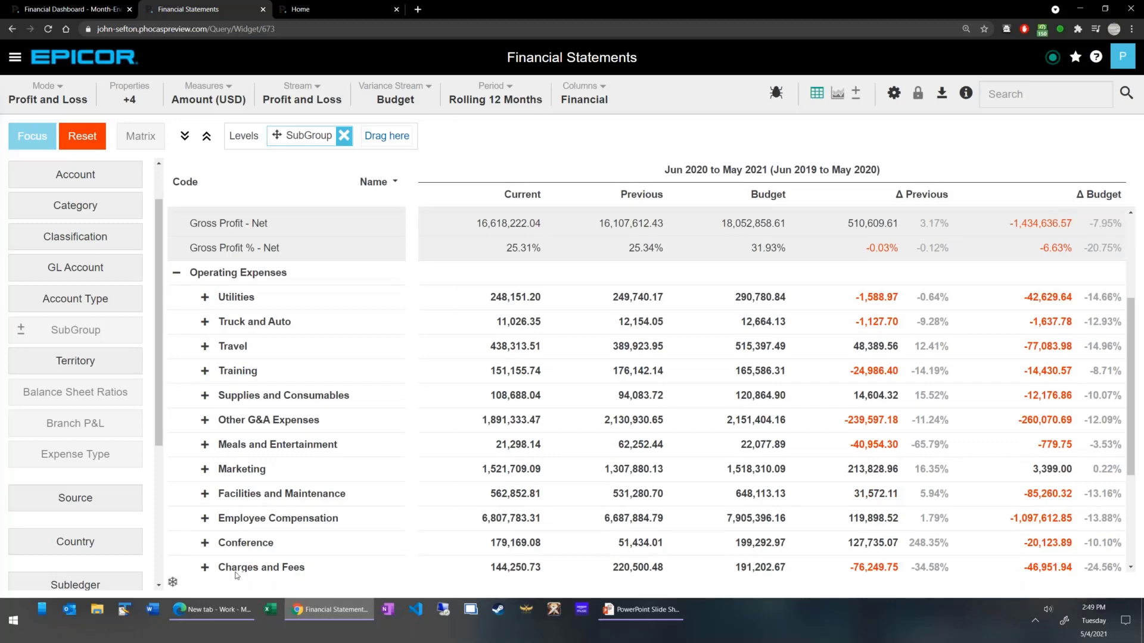
pyautogui.scroll(-1, 227, 431)
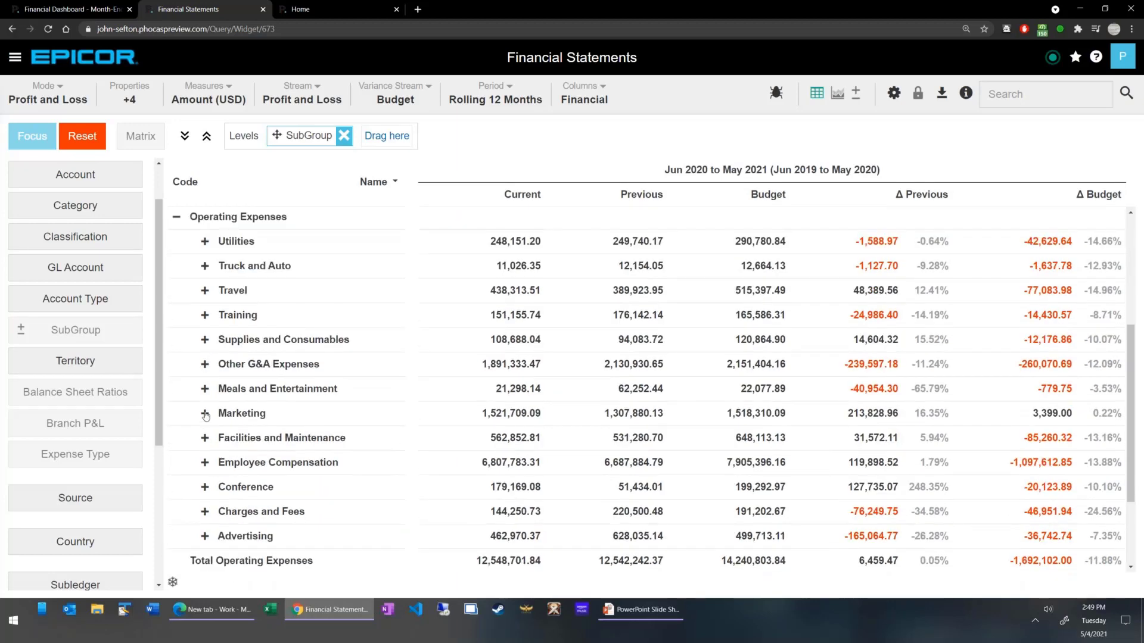
pyautogui.click(205, 415)
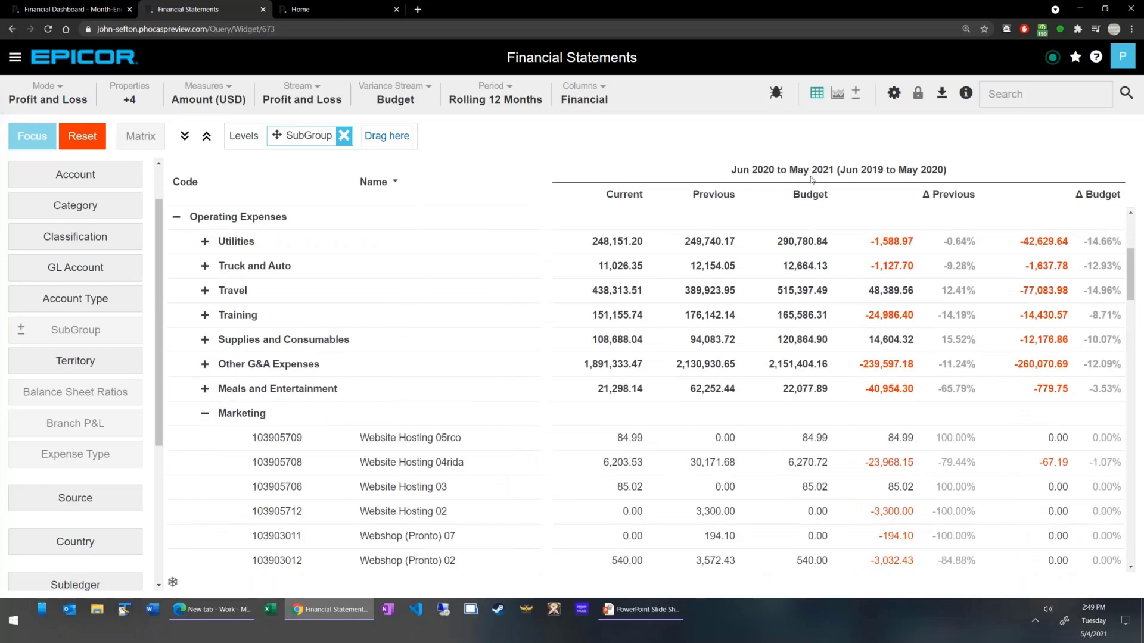
# Check which budgets and projections the Variance Stream offers and where Budgets and Forecasts is found.
pyautogui.click(405, 97)
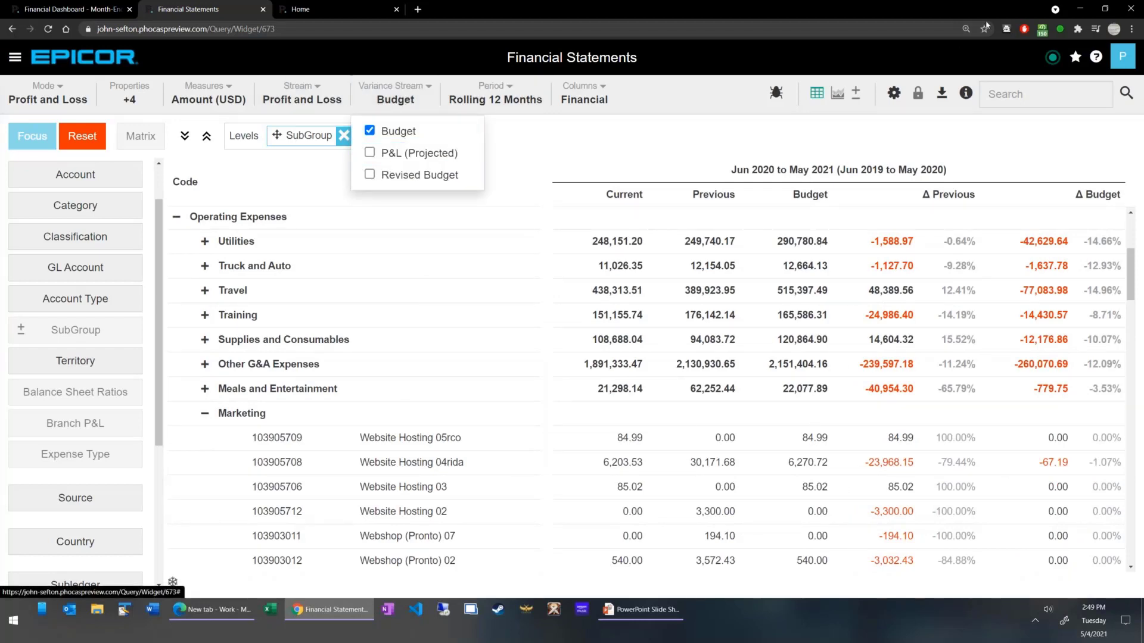
pyautogui.click(1075, 57)
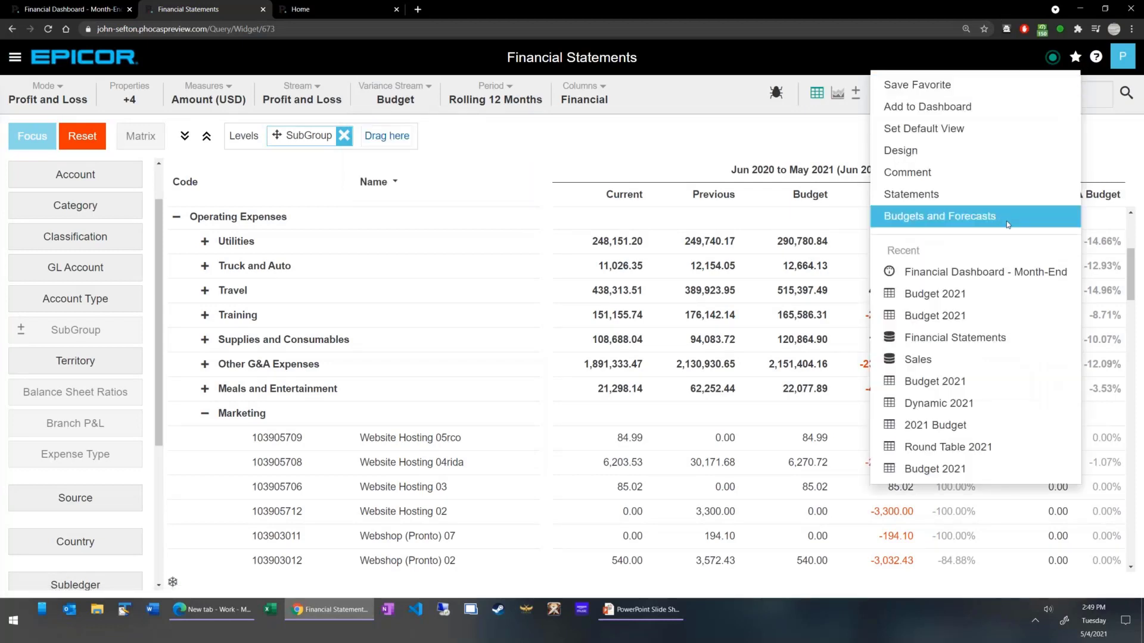
pyautogui.click(397, 95)
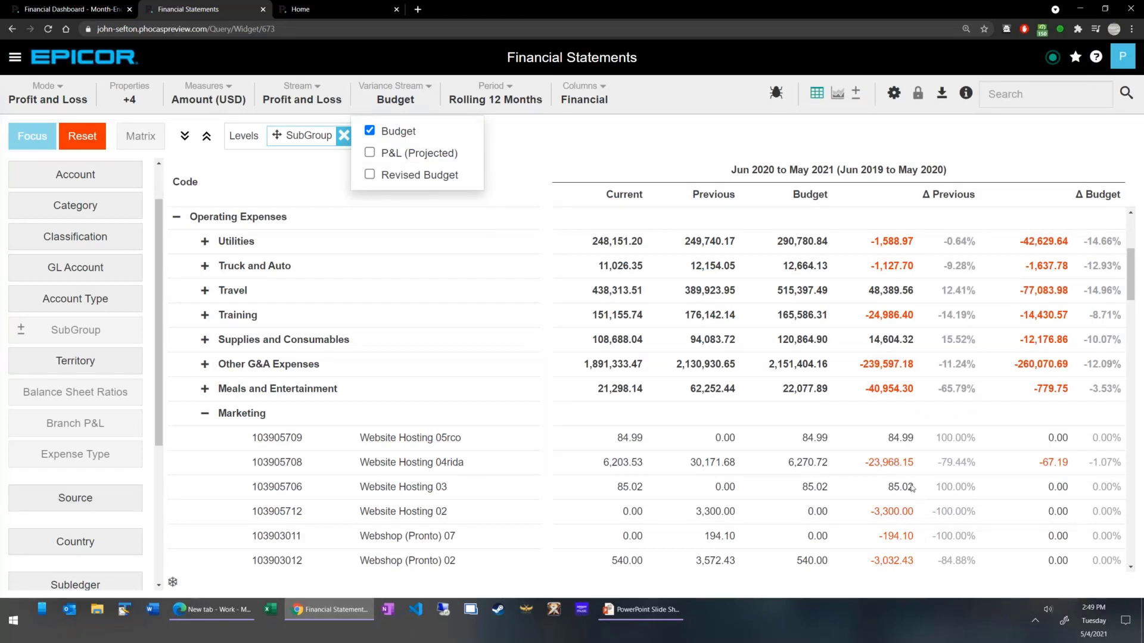
# Collapse Marketing and Operating Expenses, and close the Variance Stream options with Budget kept selected.
pyautogui.click(206, 413)
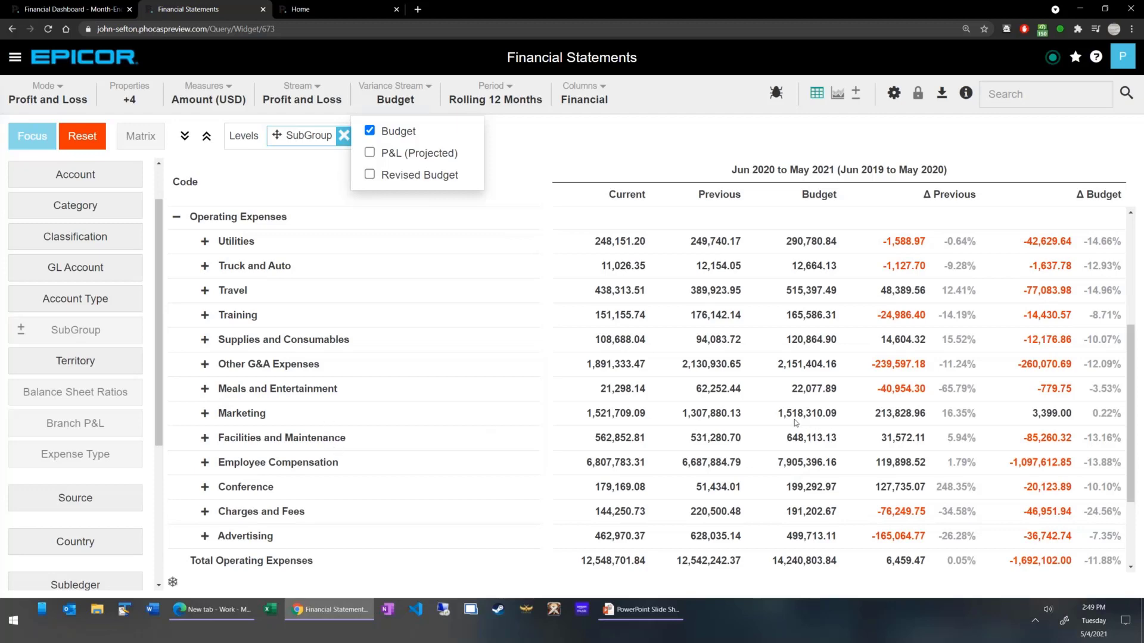
pyautogui.click(176, 217)
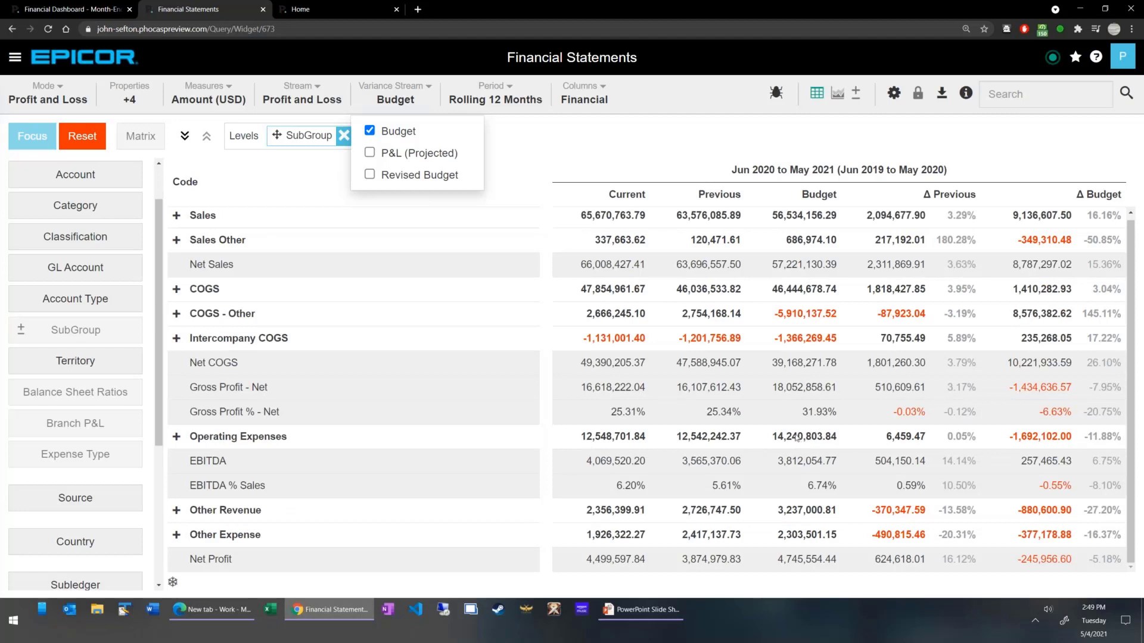
pyautogui.click(570, 147)
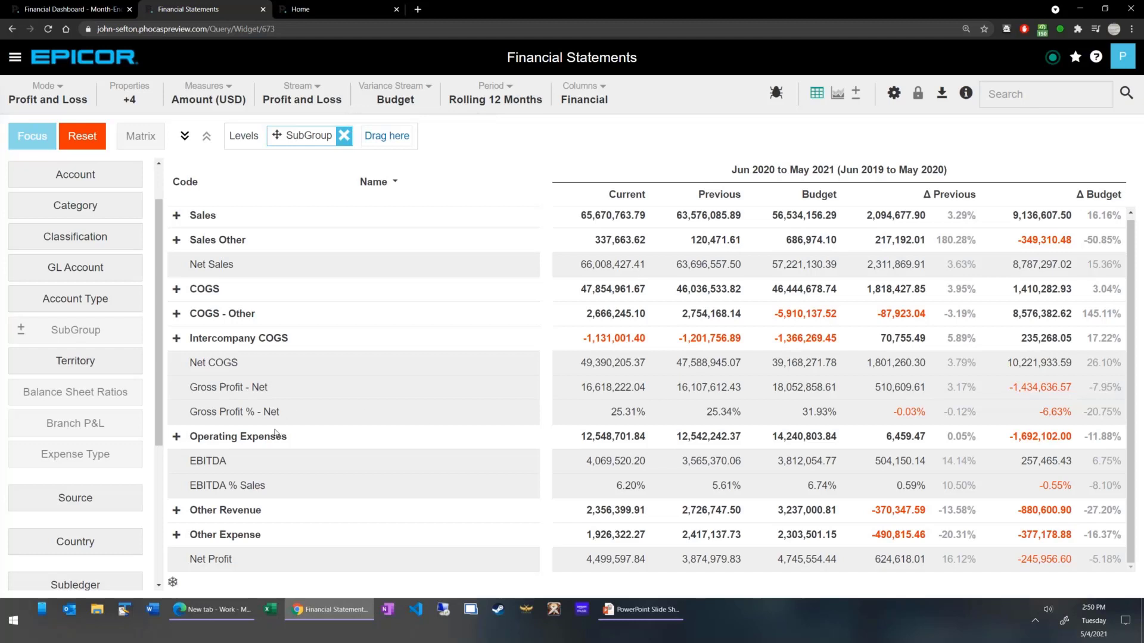
# Add Country as a second level below SubGroup and expand Marketing under Operating Expenses to show its countries.
pyautogui.moveTo(307, 139); pyautogui.dragTo(132, 394)
pyautogui.scroll(-1, 131, 394)
pyautogui.moveTo(72, 486); pyautogui.dragTo(384, 143)
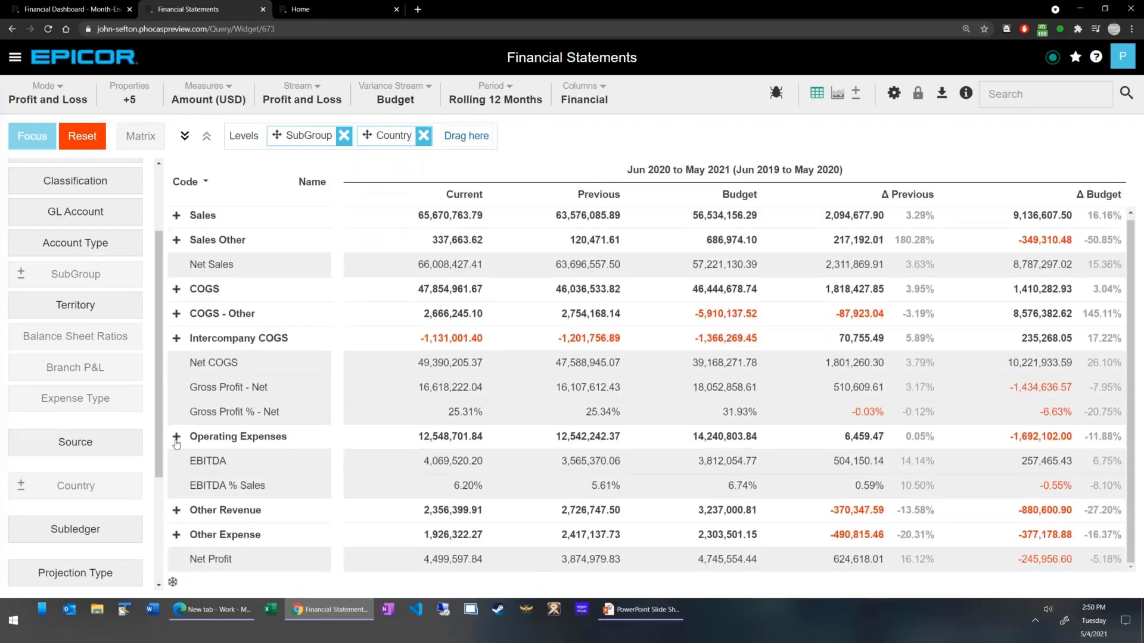
pyautogui.scroll(-6, 205, 381)
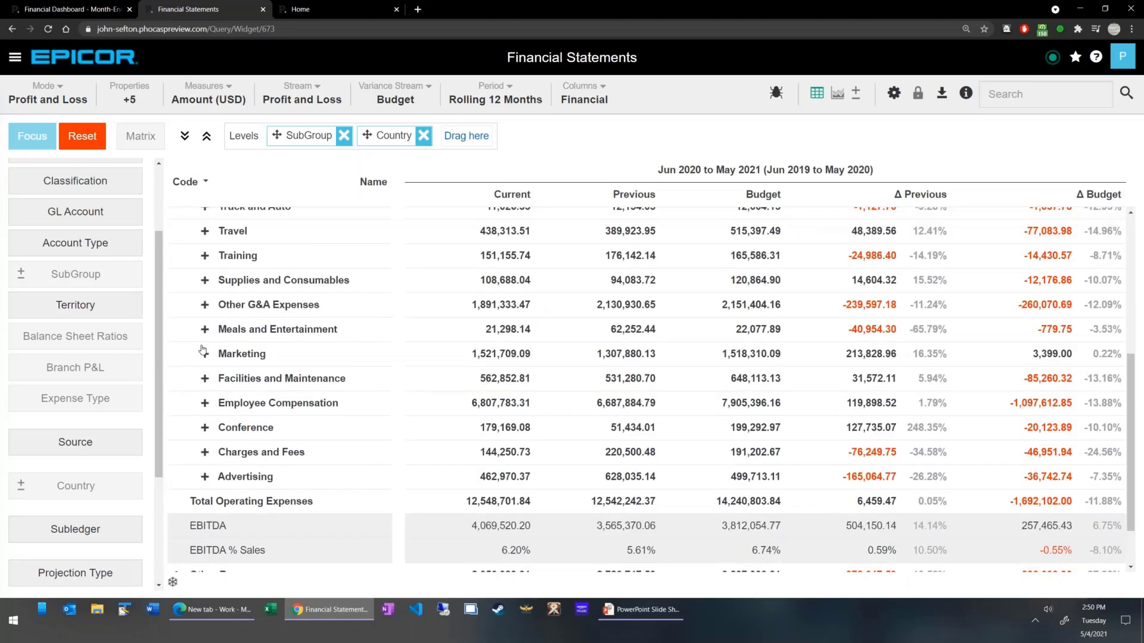
pyautogui.click(204, 355)
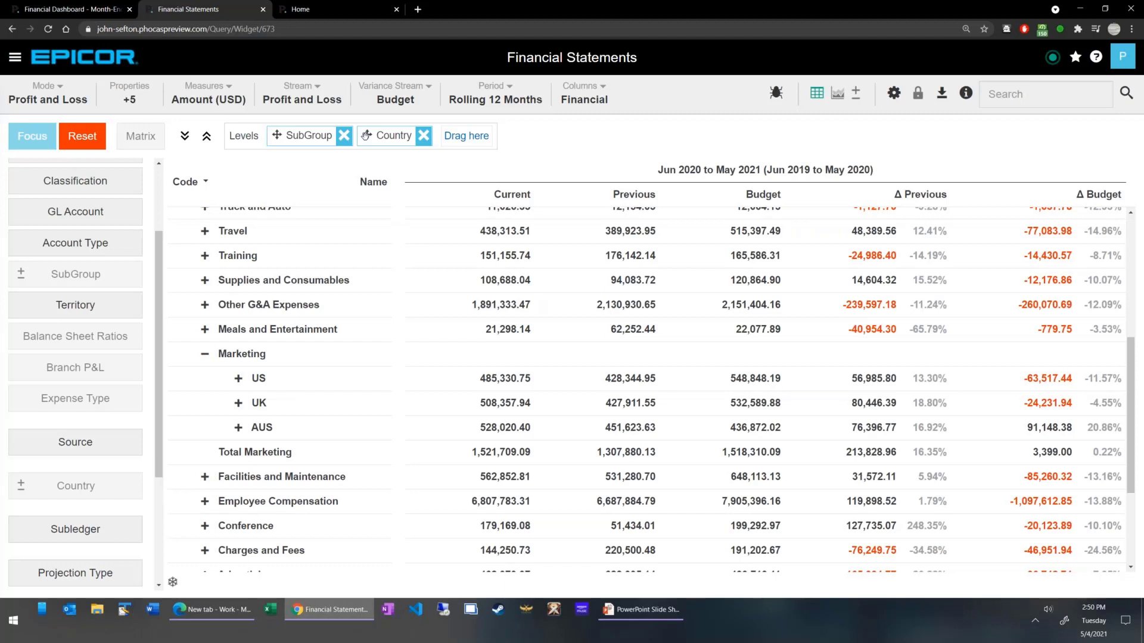
# Reorder the levels to put Country above SubGroup, and expand Operating Expenses by country.
pyautogui.moveTo(366, 135); pyautogui.dragTo(278, 135)
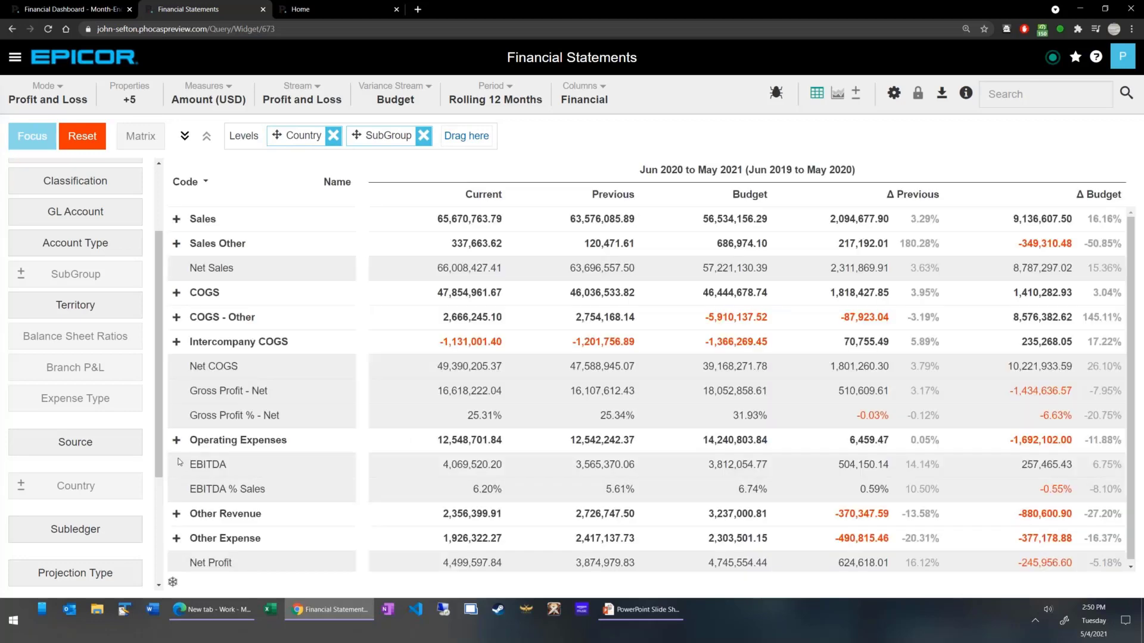
pyautogui.click(177, 442)
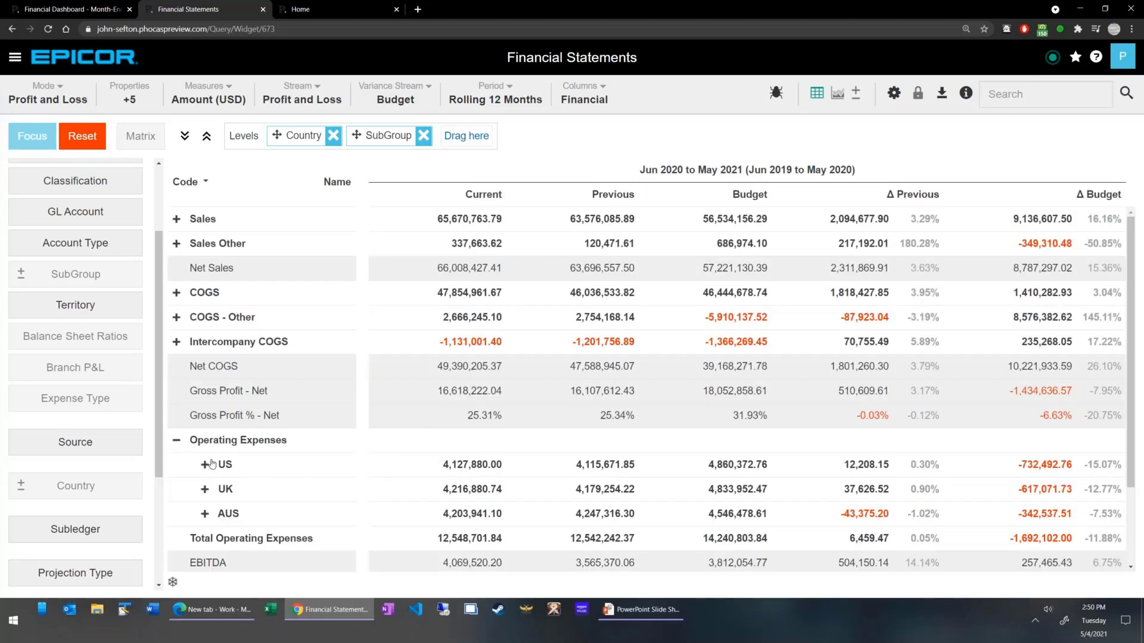
# Expand the US operating expenses and drill down to the transactions behind the current Utilities amount.
pyautogui.click(204, 363)
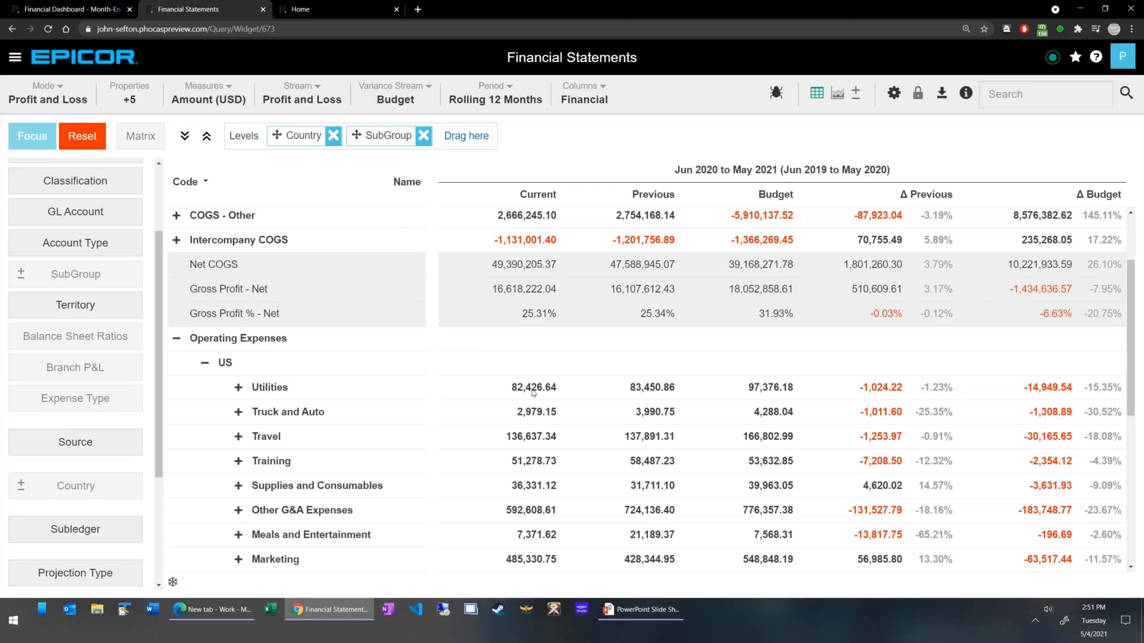
pyautogui.rightClick(533, 393)
pyautogui.click(566, 408)
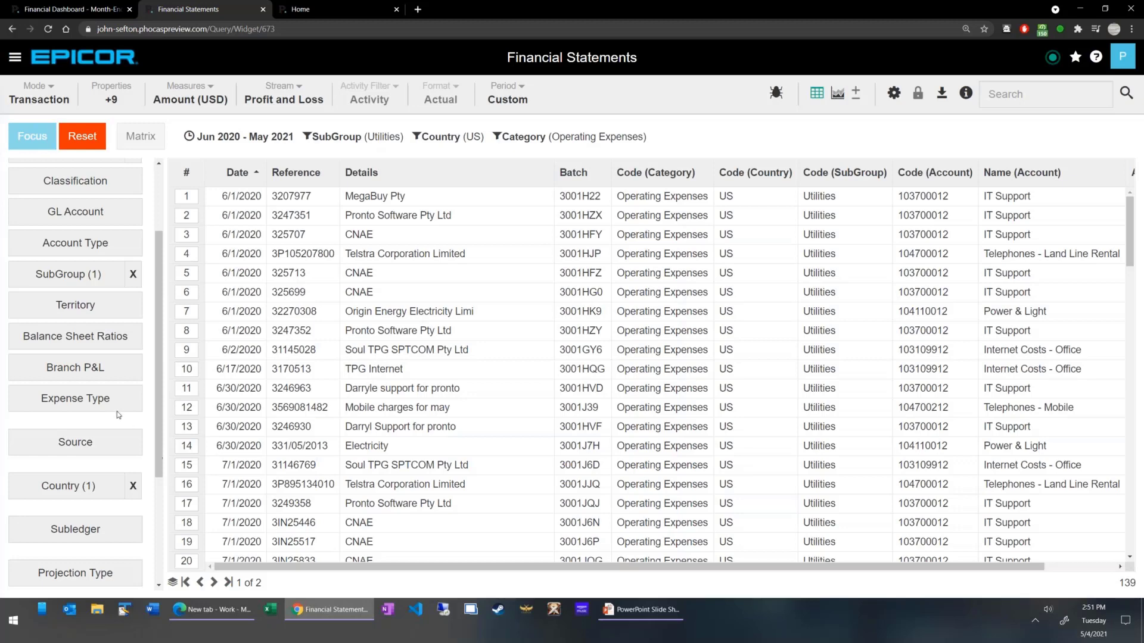
# Clear the SubGroup filter from the drilled-down transactions and return to the Financial Statements summary.
pyautogui.click(95, 274)
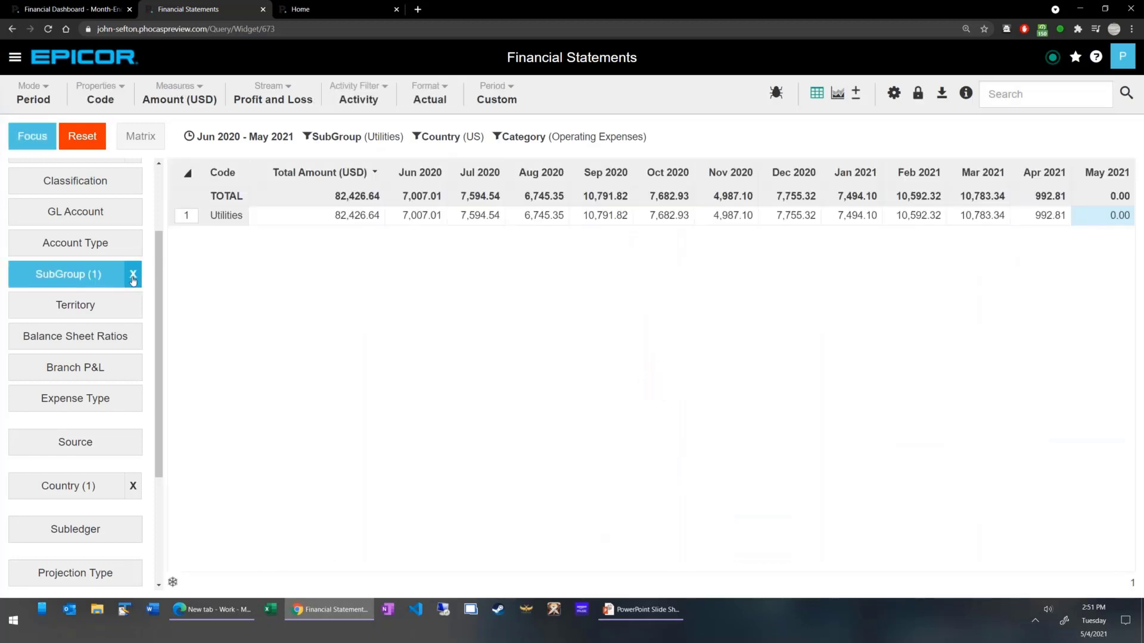
pyautogui.click(133, 274)
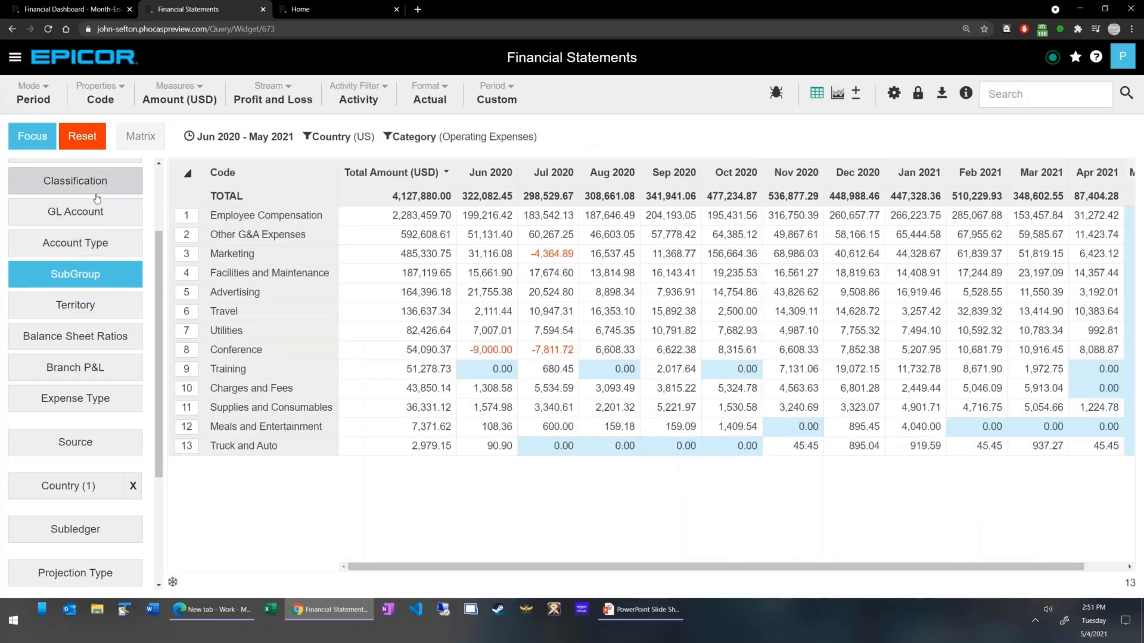
pyautogui.scroll(2, 99, 234)
pyautogui.click(99, 233)
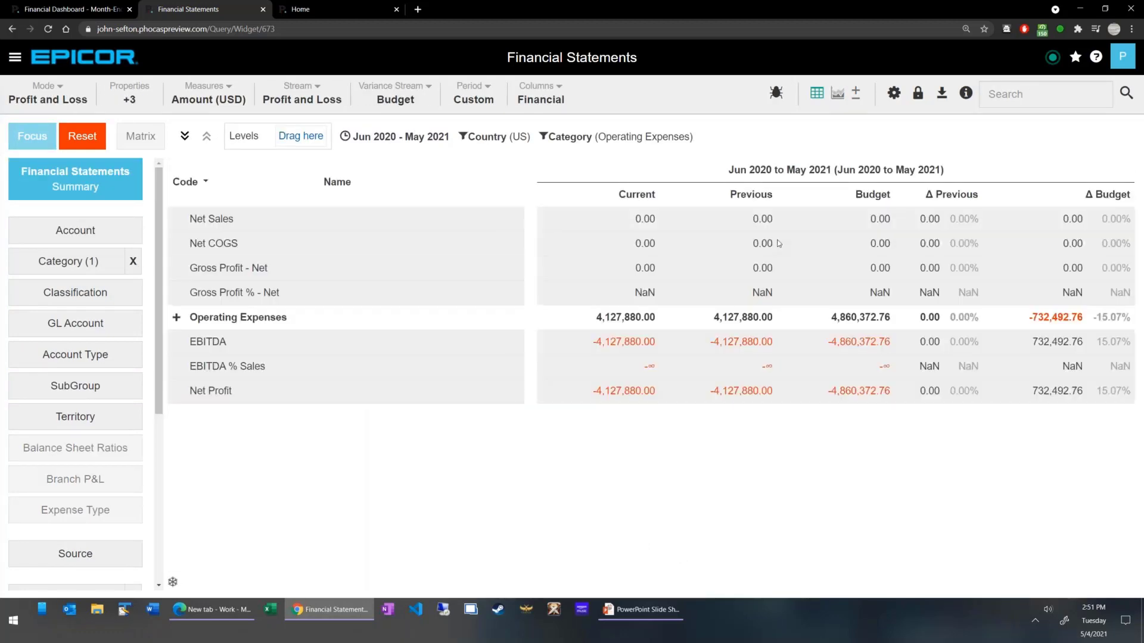
# Clear the Category and Country filters and set the Profit and Loss period to Rolling 12 Months.
pyautogui.click(133, 261)
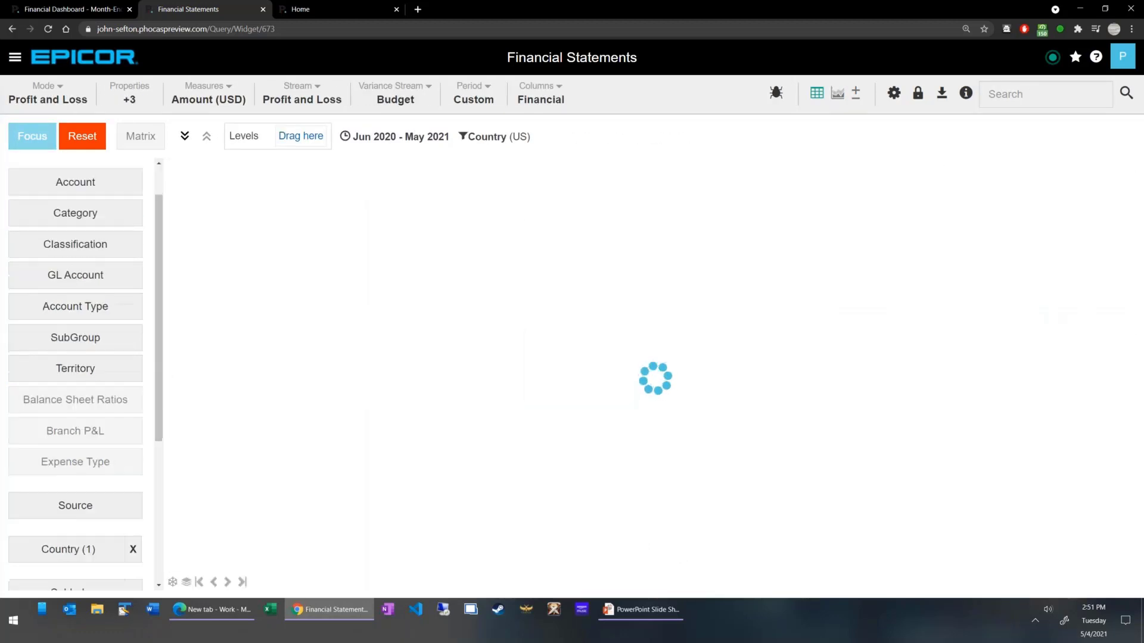
pyautogui.scroll(-2, 139, 468)
pyautogui.click(133, 443)
pyautogui.scroll(-3, 113, 449)
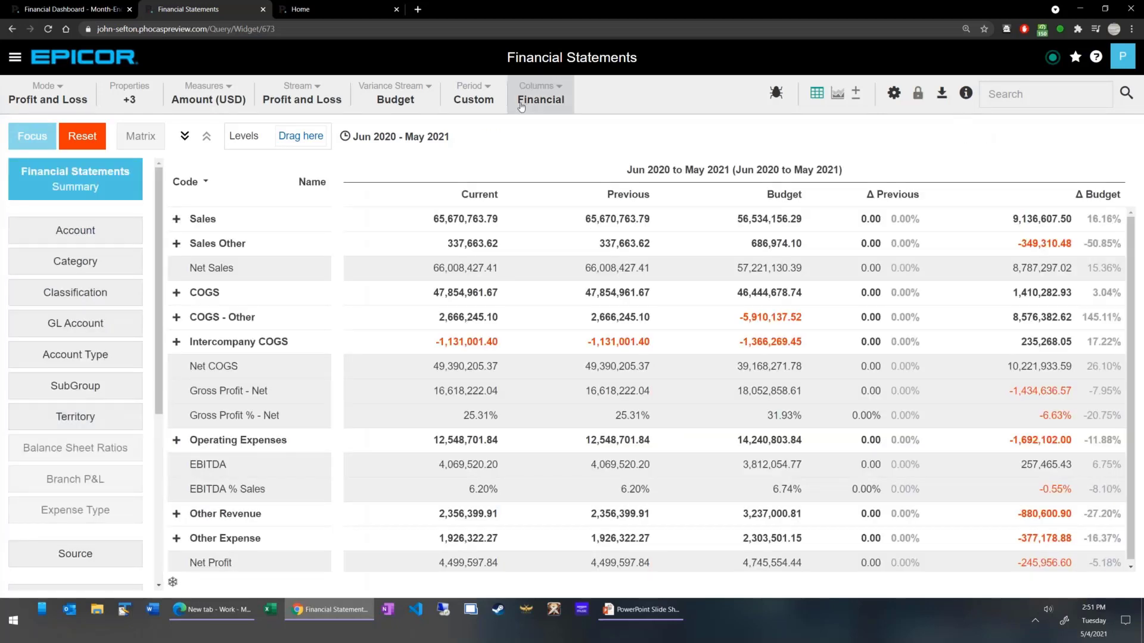
pyautogui.click(488, 99)
pyautogui.click(513, 232)
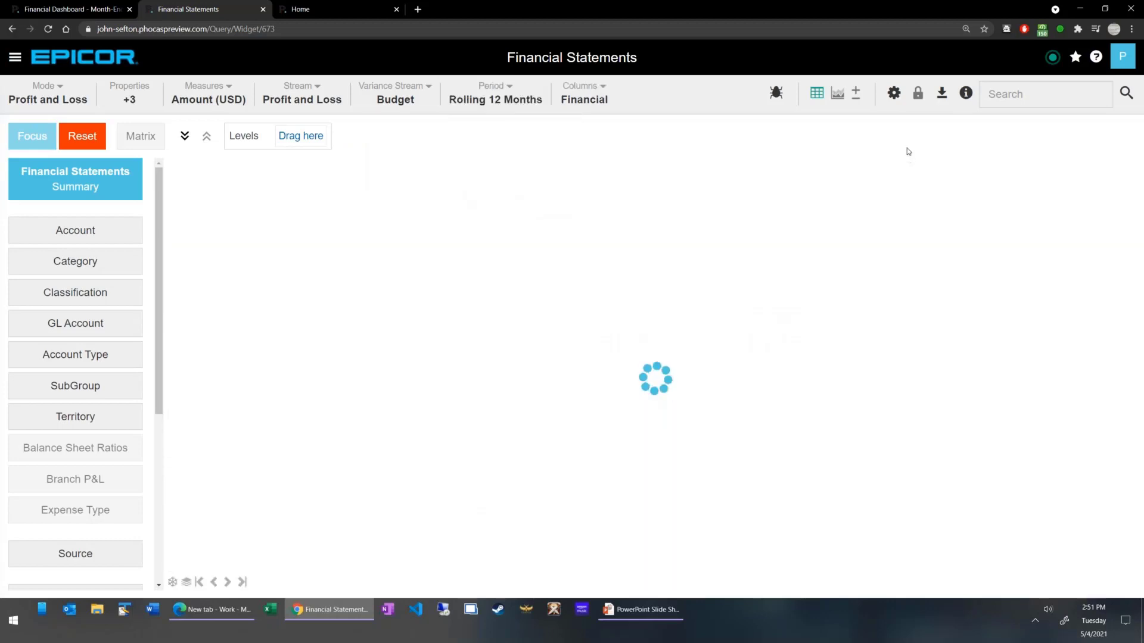
# Export the Profit and Loss statement as XLSX and open the exported file in Excel.
pyautogui.click(941, 94)
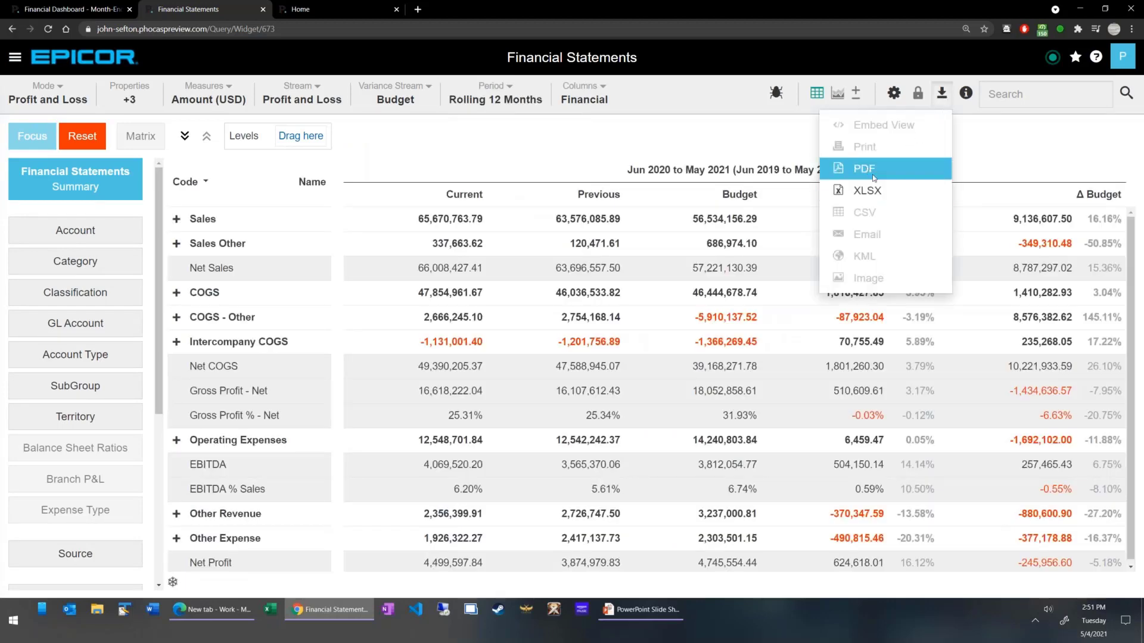
pyautogui.click(874, 192)
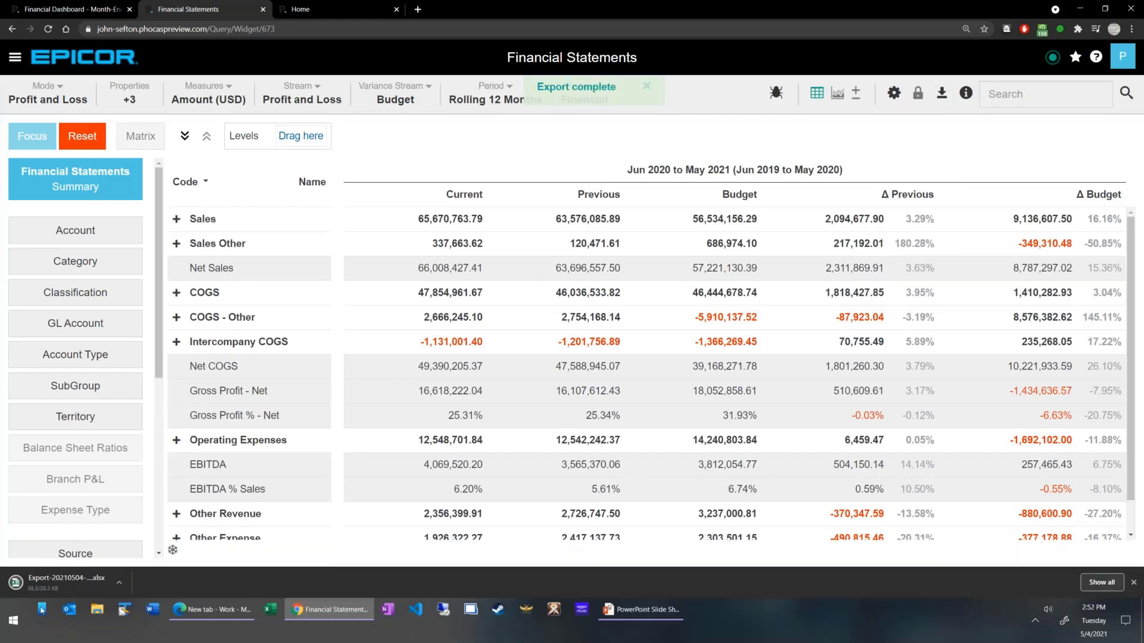
pyautogui.click(62, 586)
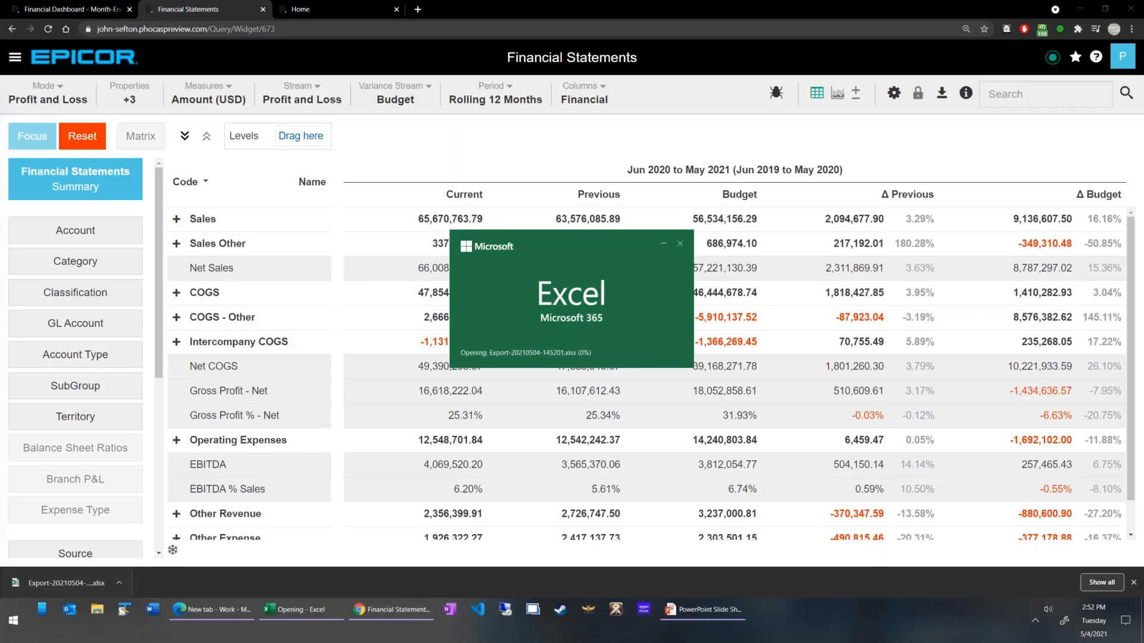
# Collapse all row groups in the exported sheet and inspect the Previous column formulas for COGS - Other and Gross Profit - Net.
pyautogui.scroll(2, 407, 124)
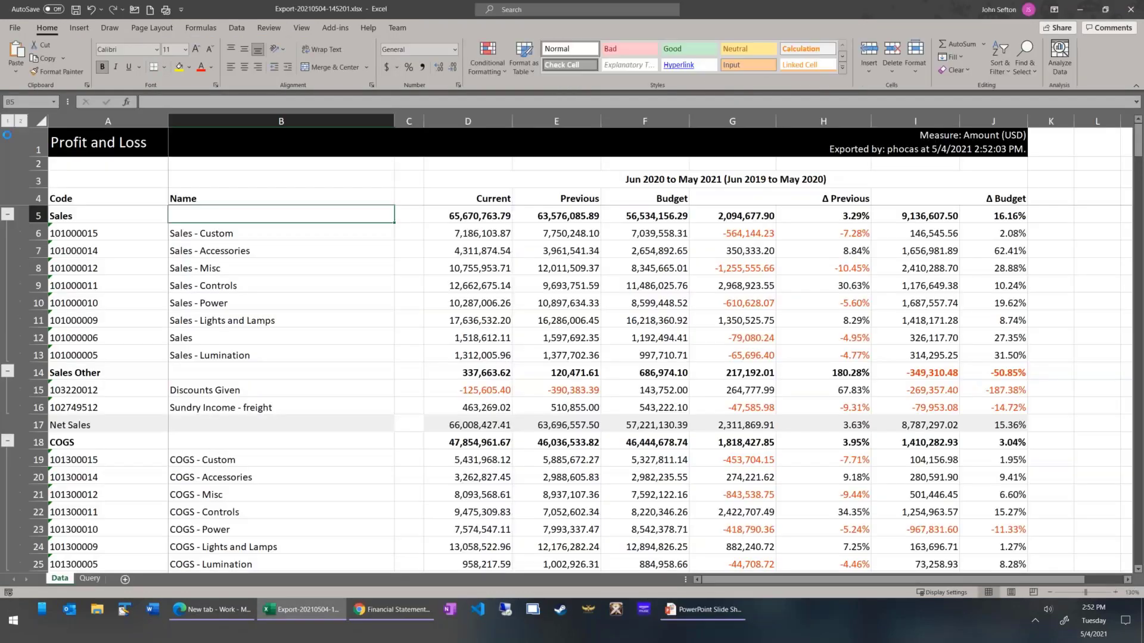
pyautogui.click(8, 121)
pyautogui.click(596, 291)
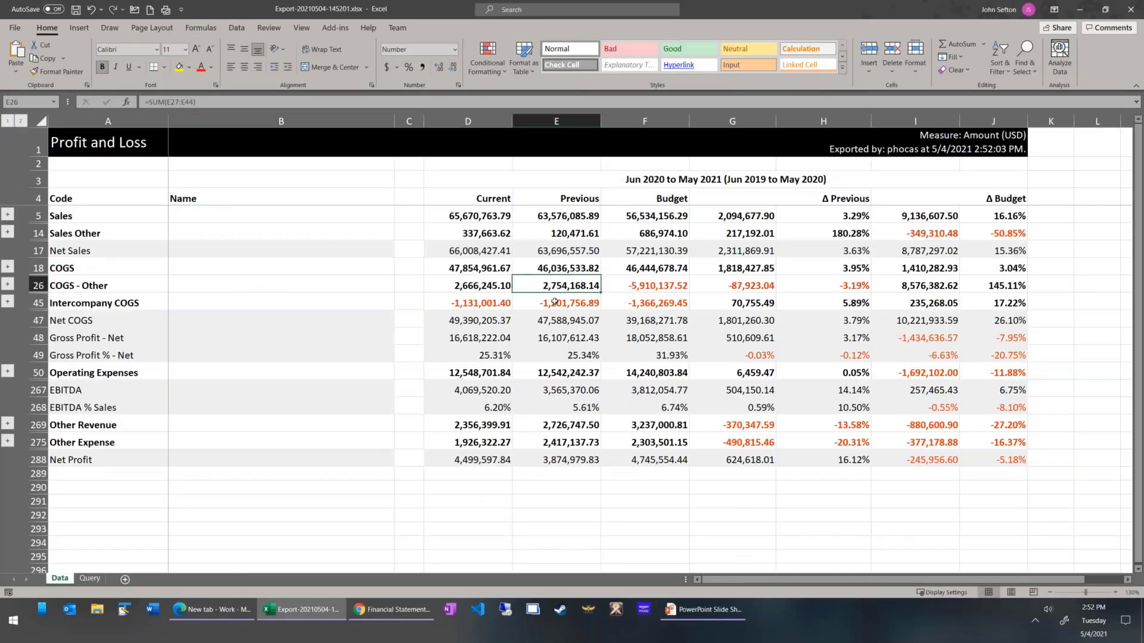
pyautogui.press('Down')
pyautogui.click(562, 334)
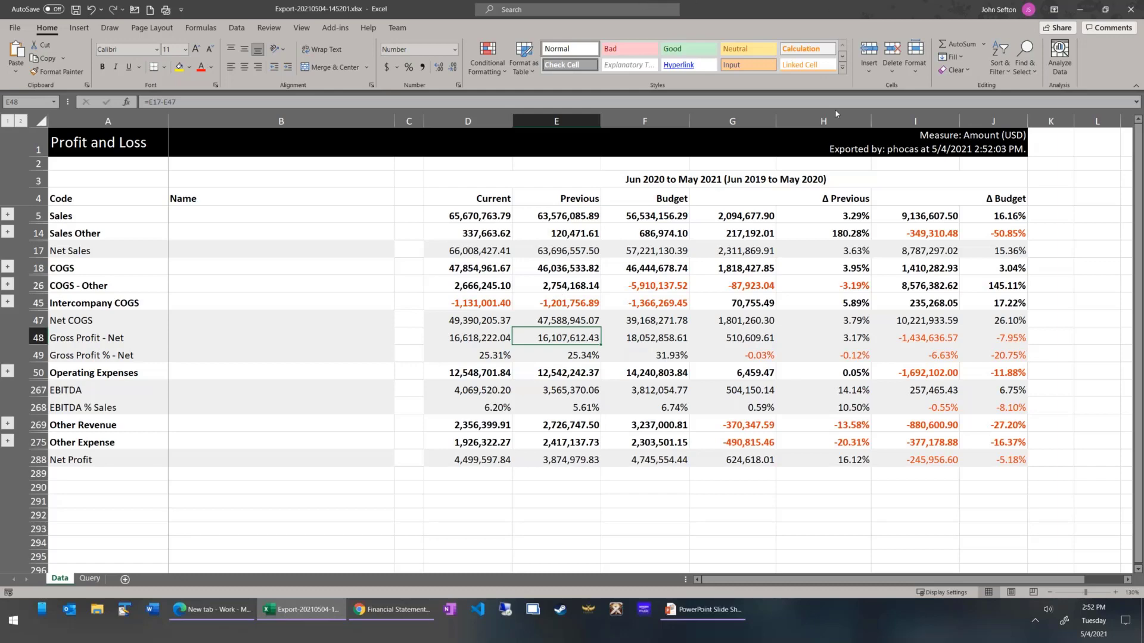
# Minimize the Excel workbook, then switch to the PowerPoint slide show and advance to the Traditional budgeting and forecasting slide.
pyautogui.moveTo(837, 113); pyautogui.dragTo(653, 136)
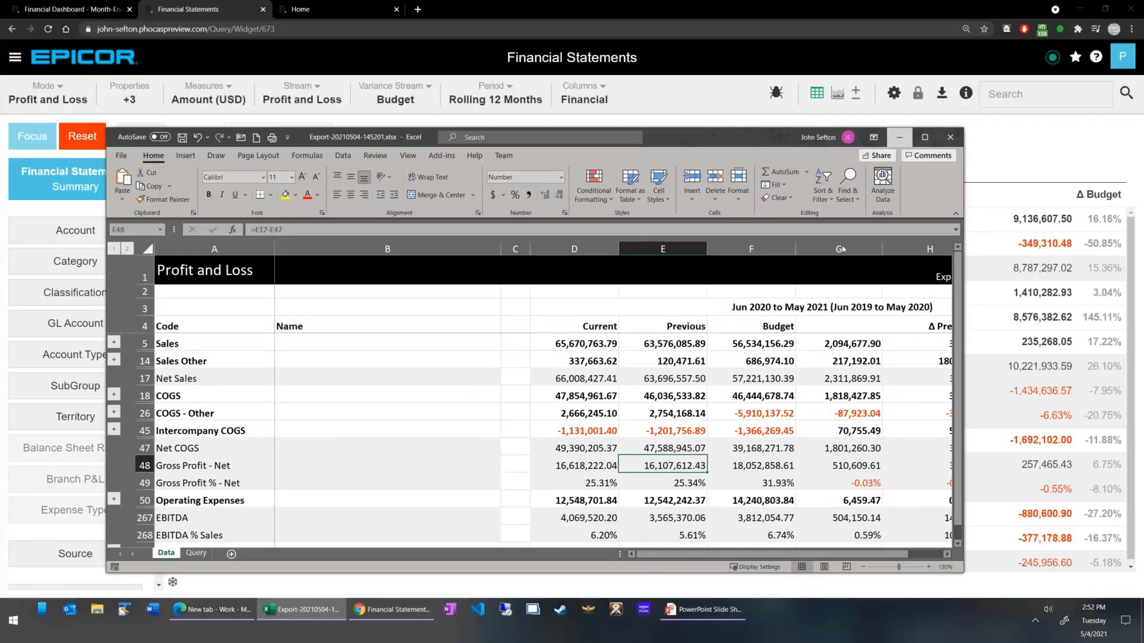
pyautogui.click(900, 138)
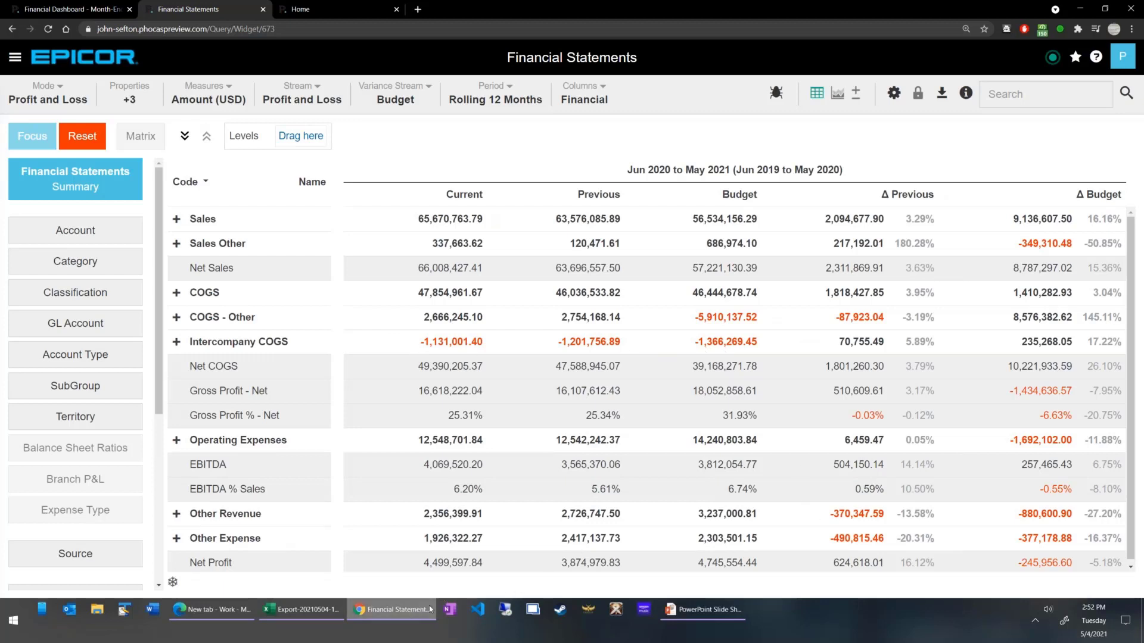
pyautogui.moveTo(697, 611)
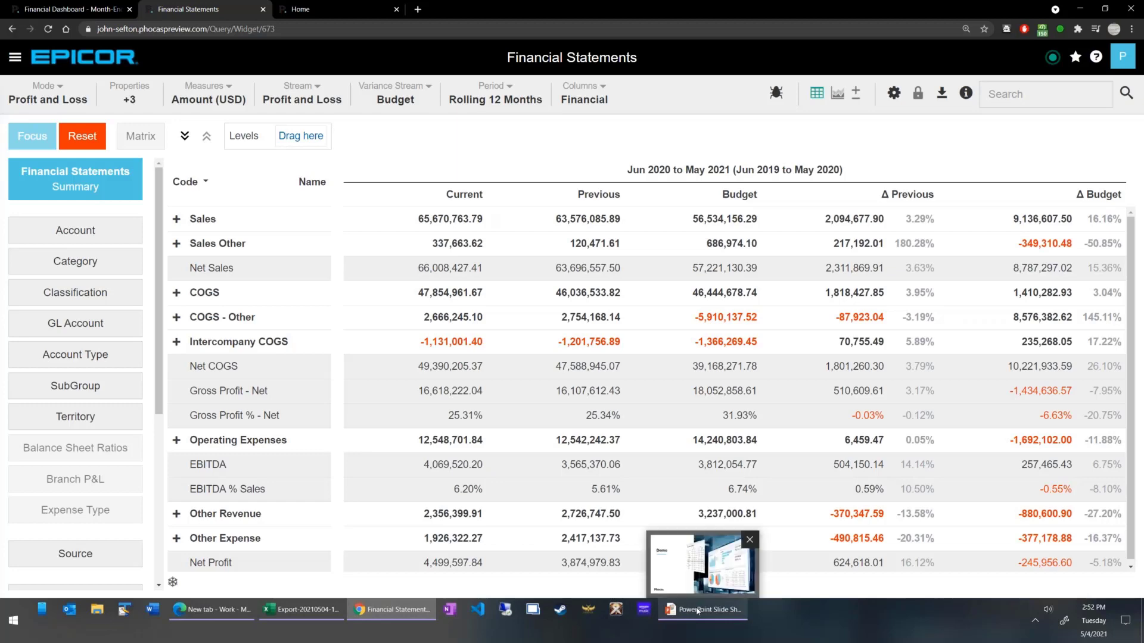
pyautogui.click(697, 611)
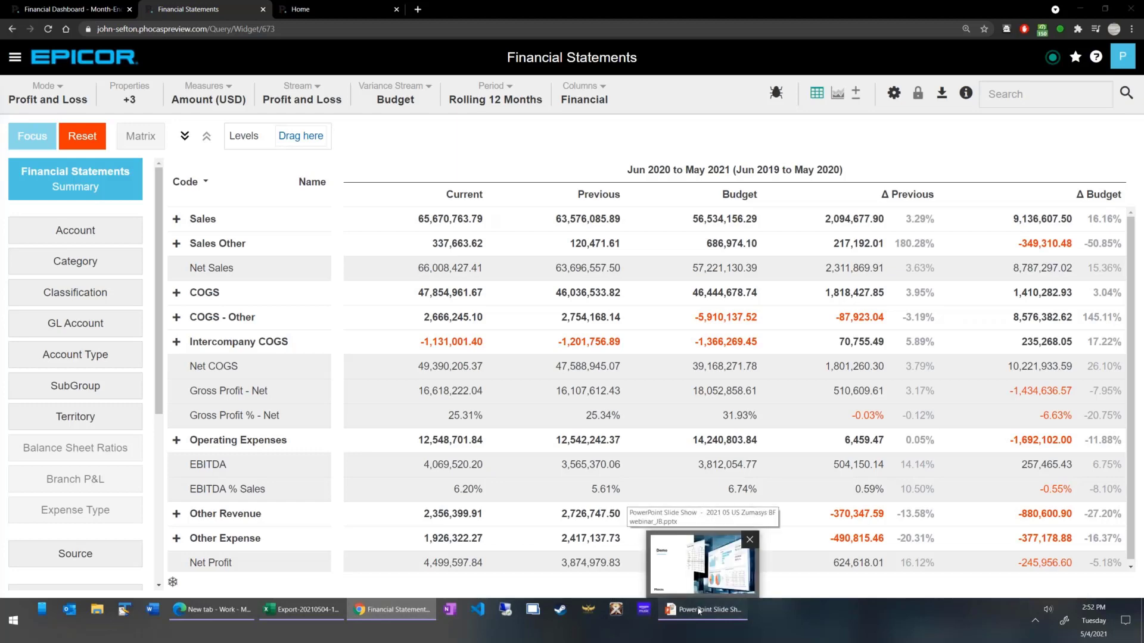
pyautogui.click(543, 344)
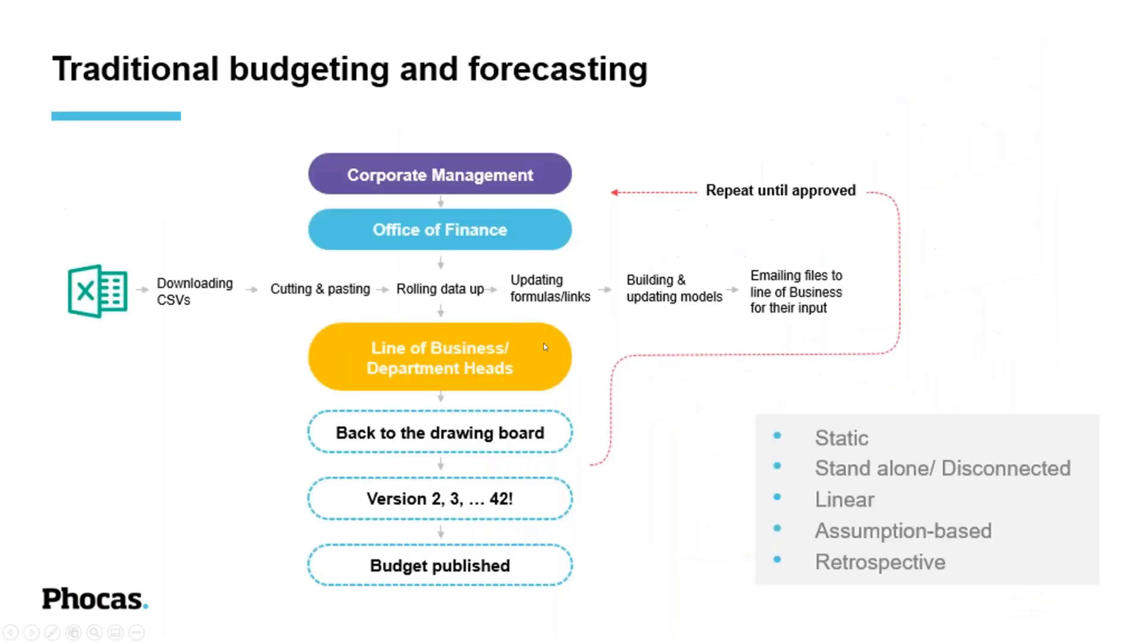
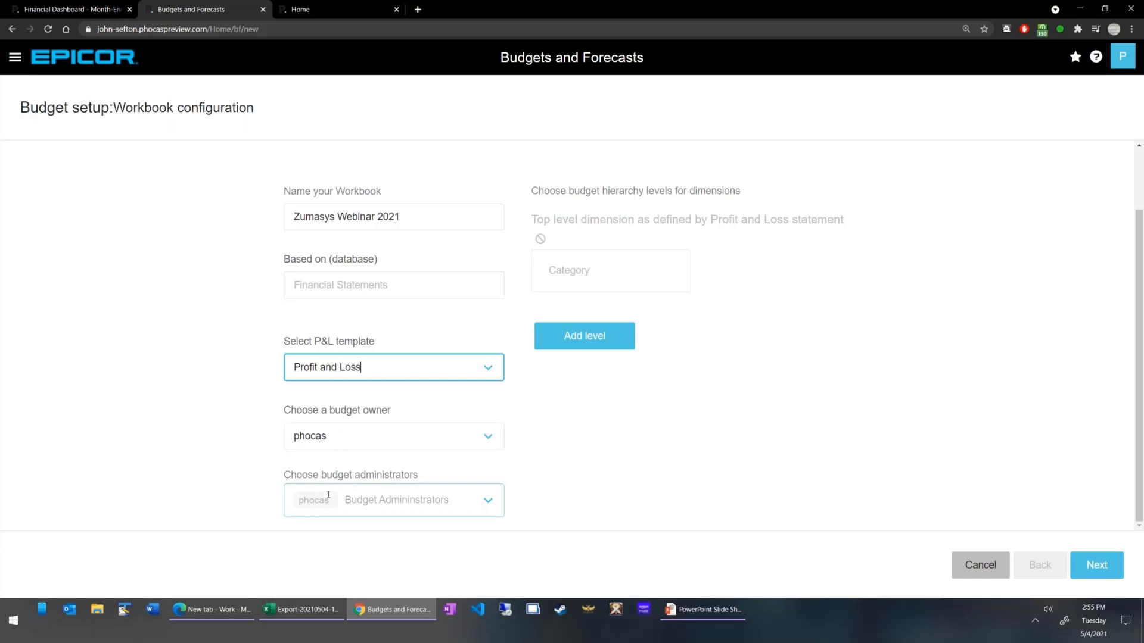
# Add SubGroup as the Level 1 budget hierarchy dimension and continue to the second page of the workbook setup.
pyautogui.click(393, 502)
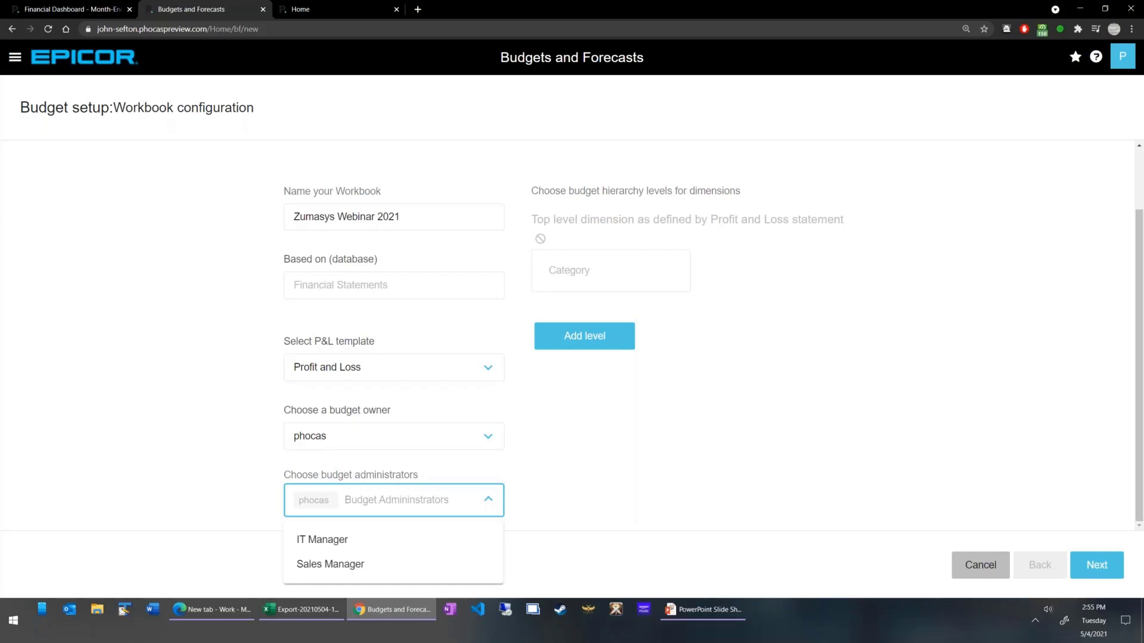
pyautogui.click(593, 431)
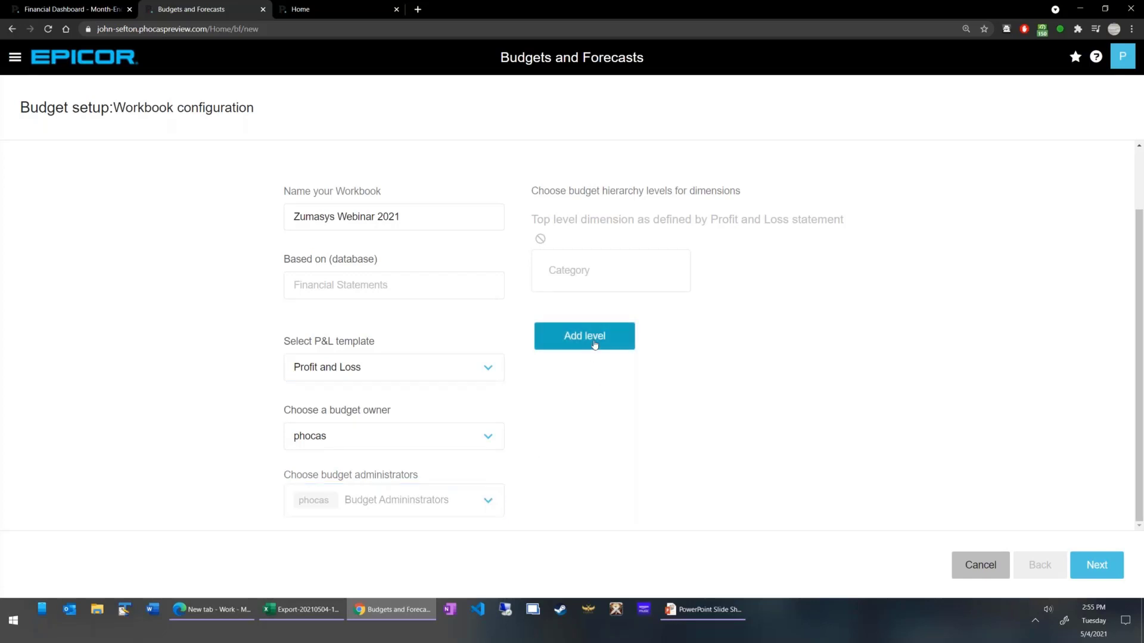
pyautogui.click(595, 338)
pyautogui.click(619, 357)
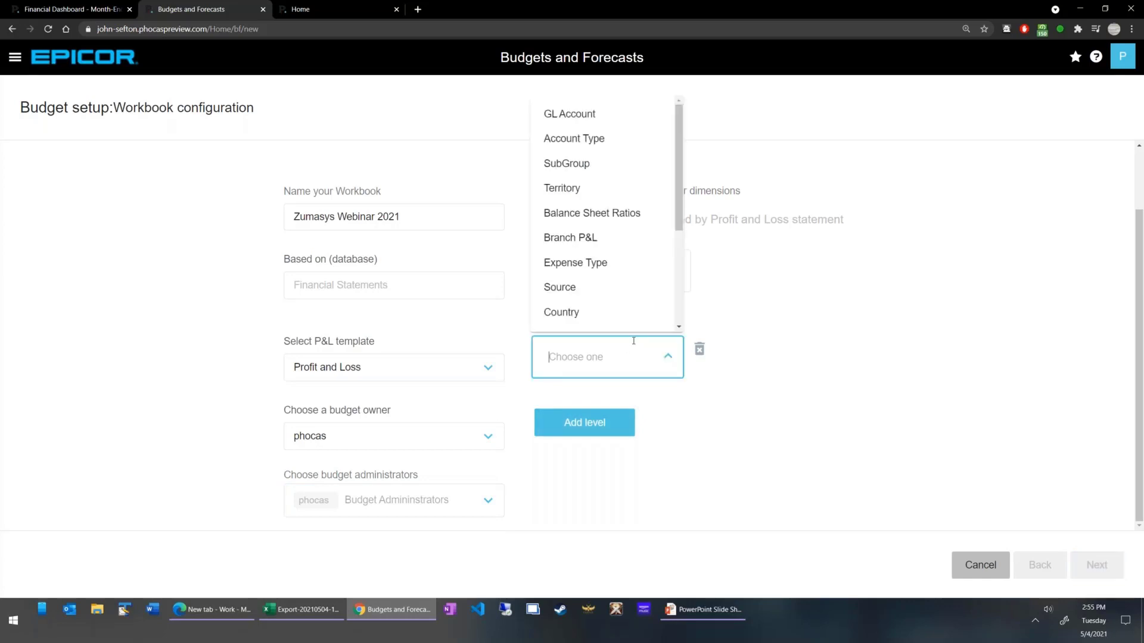
pyautogui.click(606, 174)
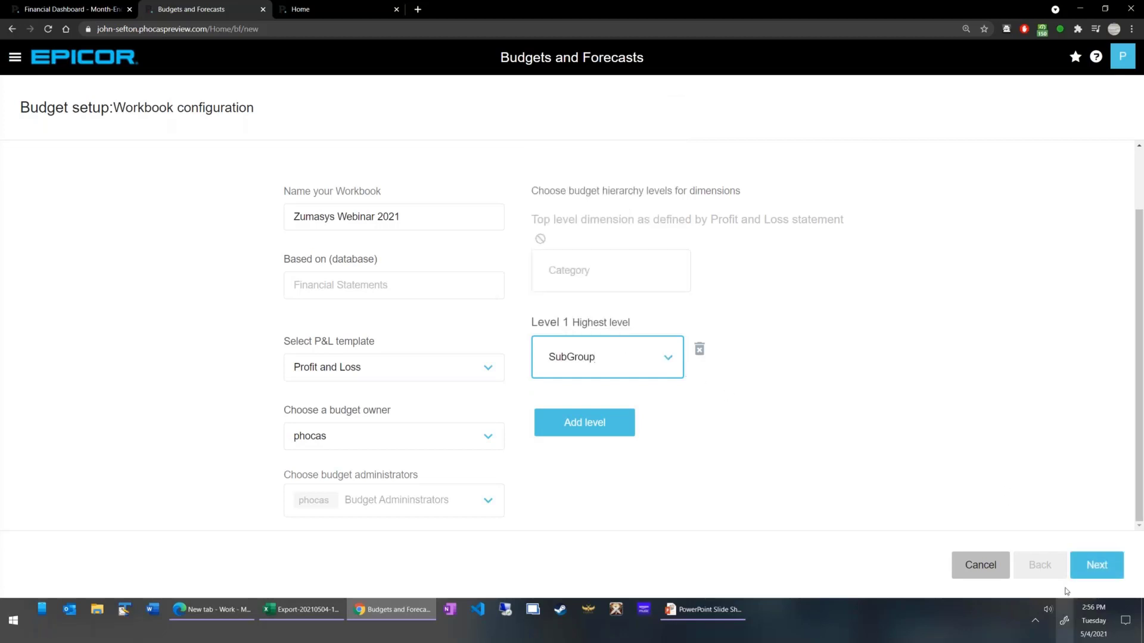
pyautogui.click(1088, 566)
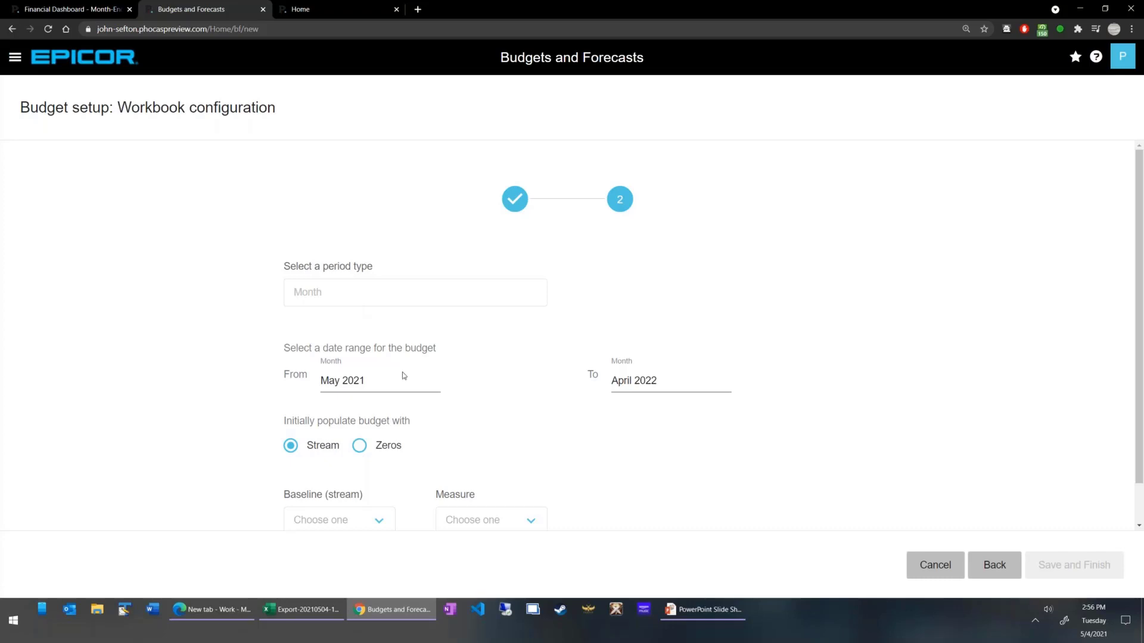
# Set the end month of the budget date range to December 2021.
pyautogui.click(349, 379)
pyautogui.click(651, 382)
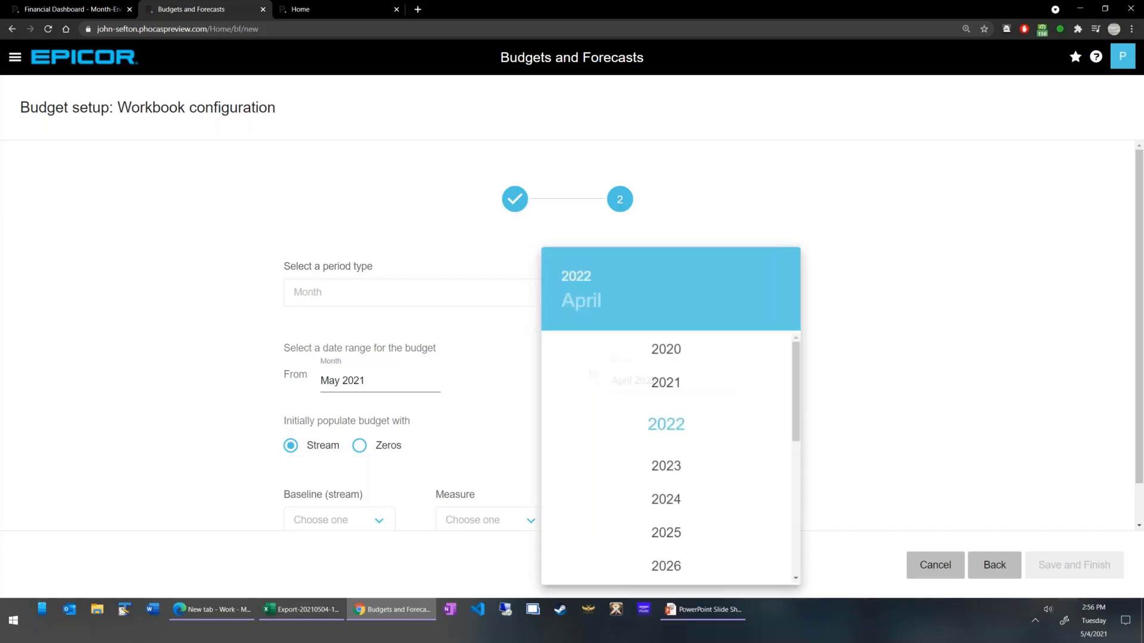
pyautogui.click(675, 387)
pyautogui.click(757, 553)
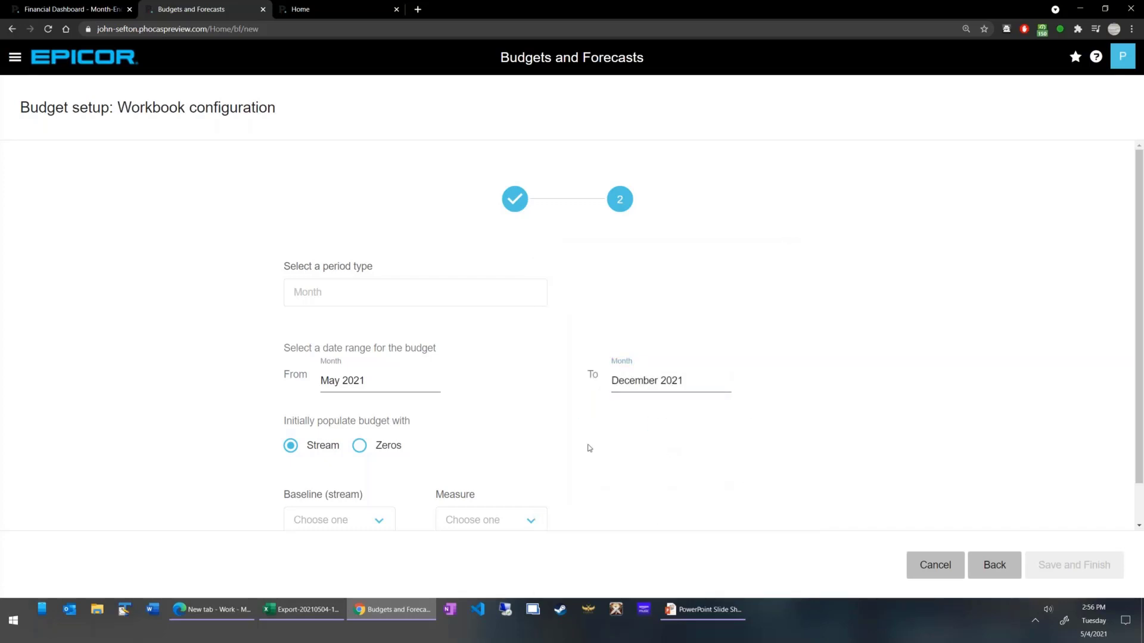
# Populate the budget from the Actual (Profit and Loss) baseline stream with the Amount (USD) measure, and save the finished workbook setup.
pyautogui.scroll(-1, 464, 435)
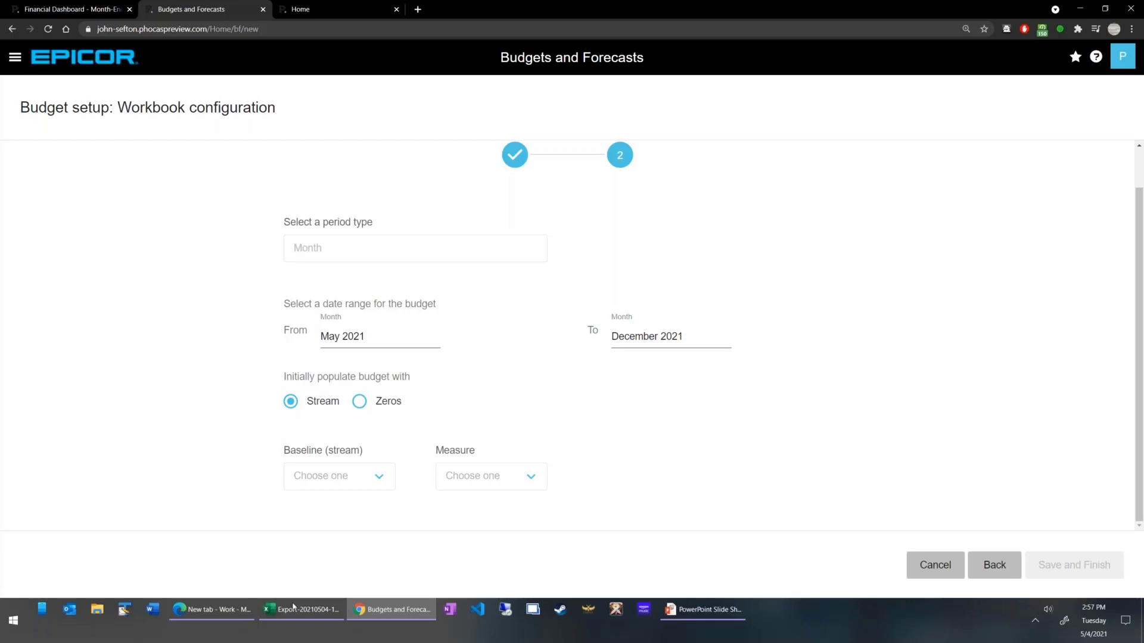
pyautogui.click(527, 475)
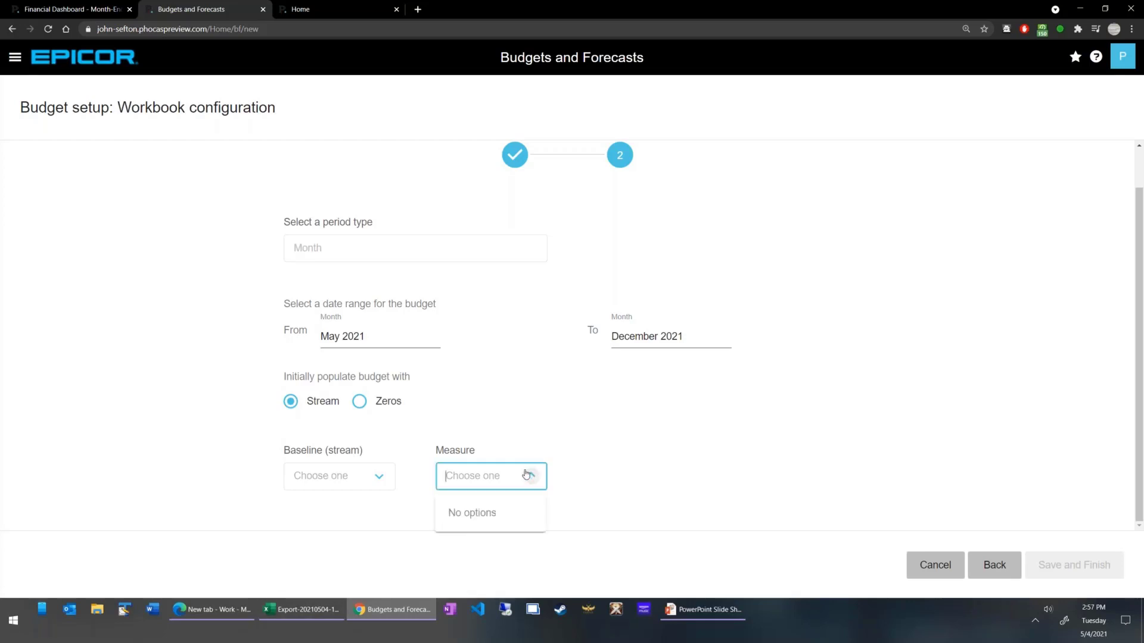
pyautogui.click(379, 476)
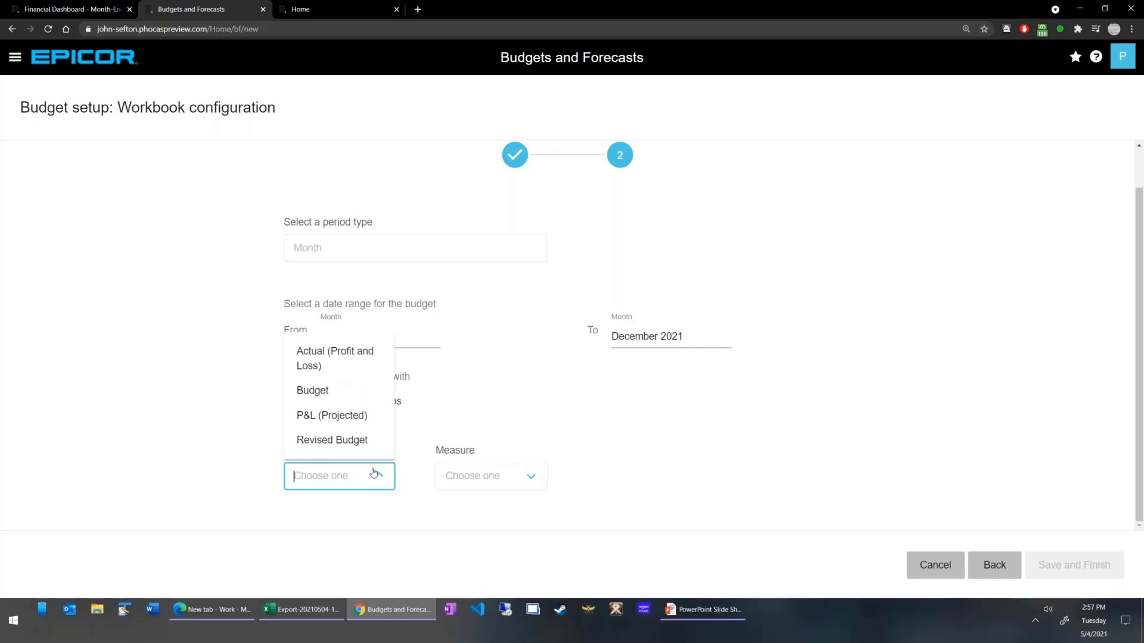
pyautogui.click(343, 358)
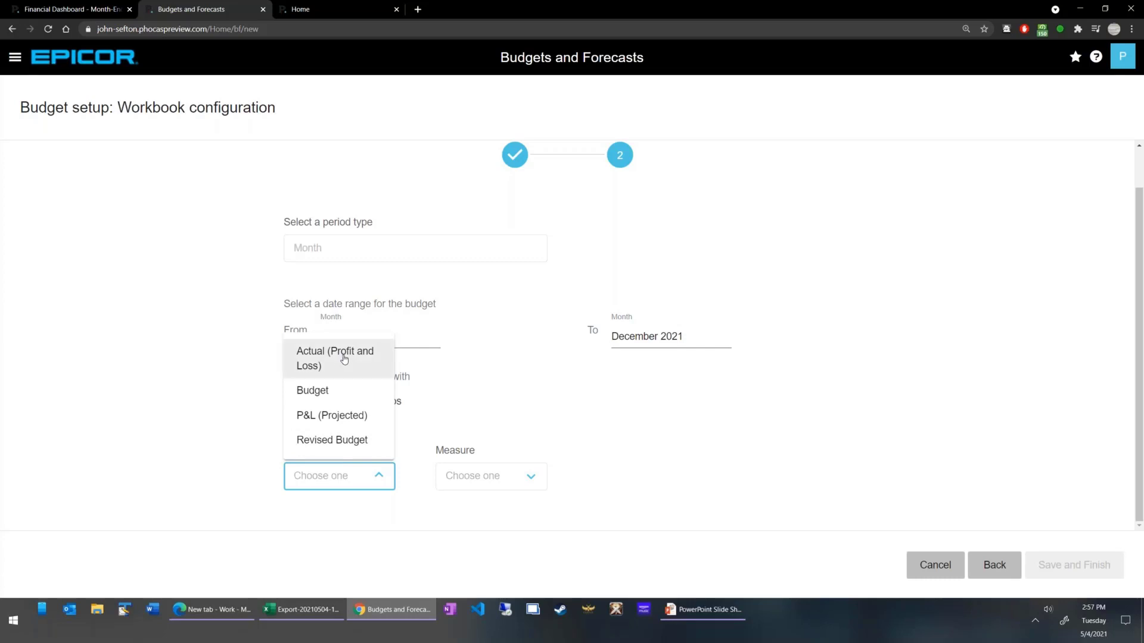
pyautogui.click(527, 477)
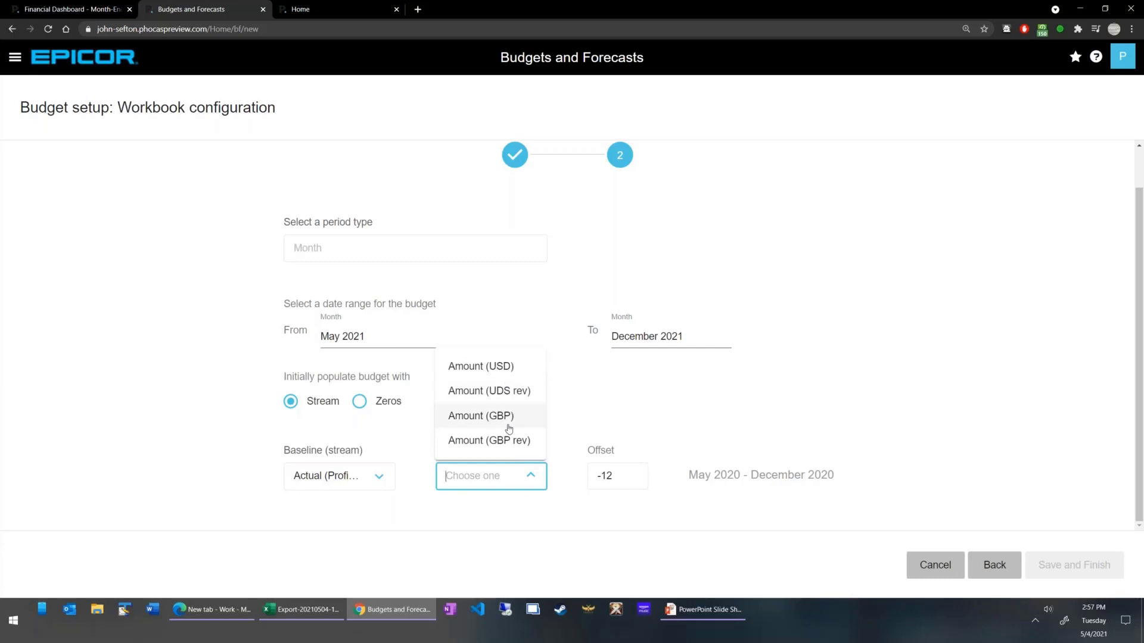
pyautogui.click(504, 366)
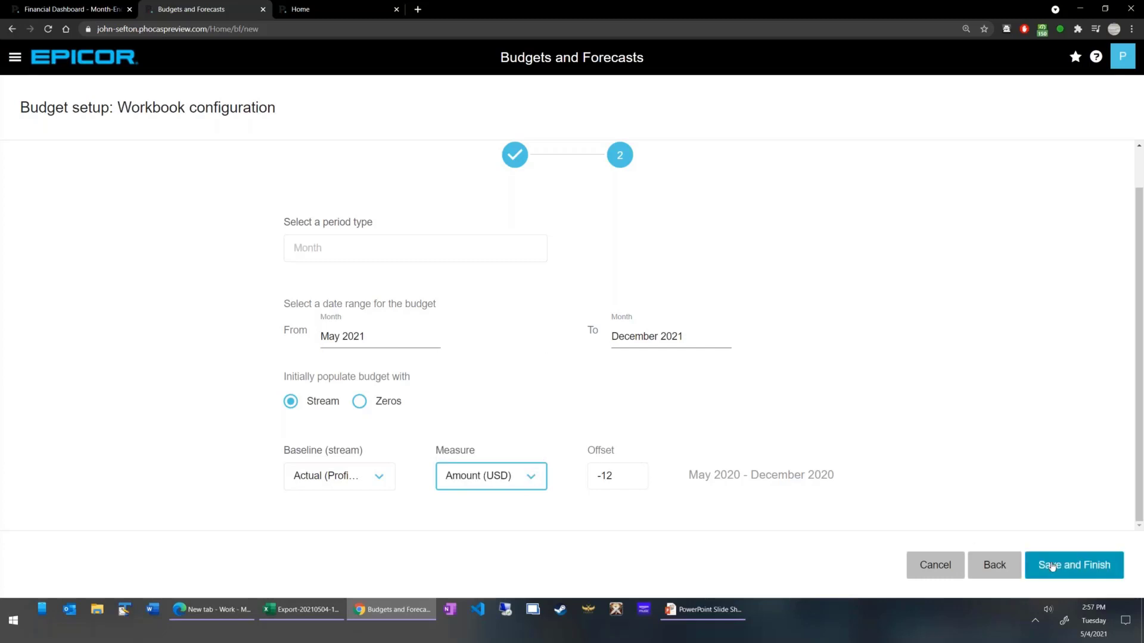
pyautogui.click(1057, 564)
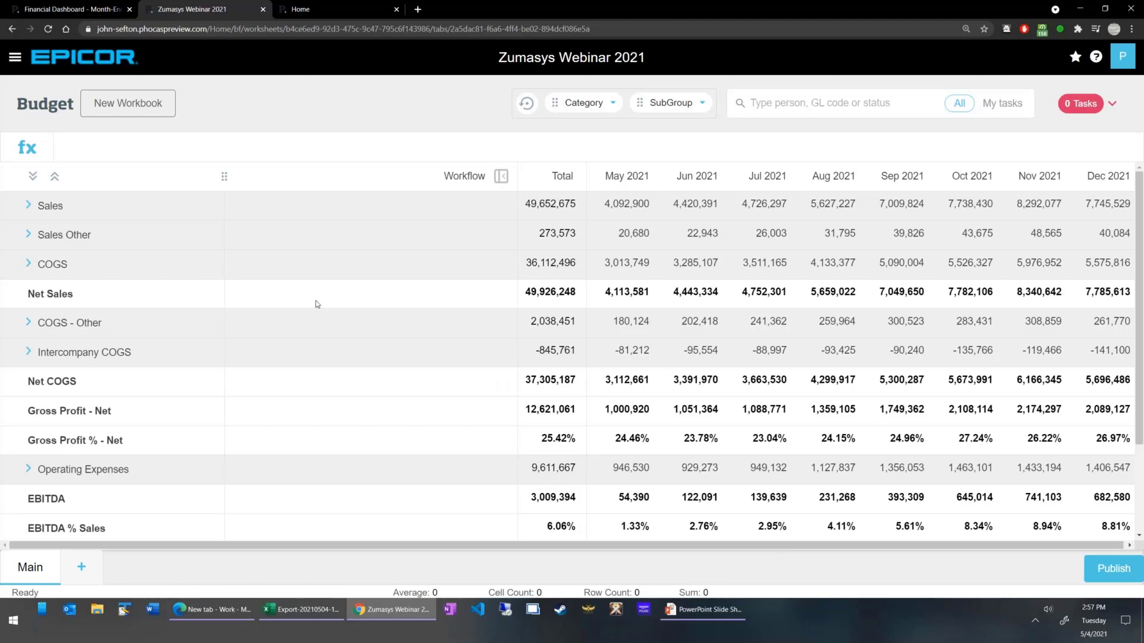
# Expand Utilities under Operating Expenses and widen the account column to fit the full account names.
pyautogui.scroll(-3, 317, 304)
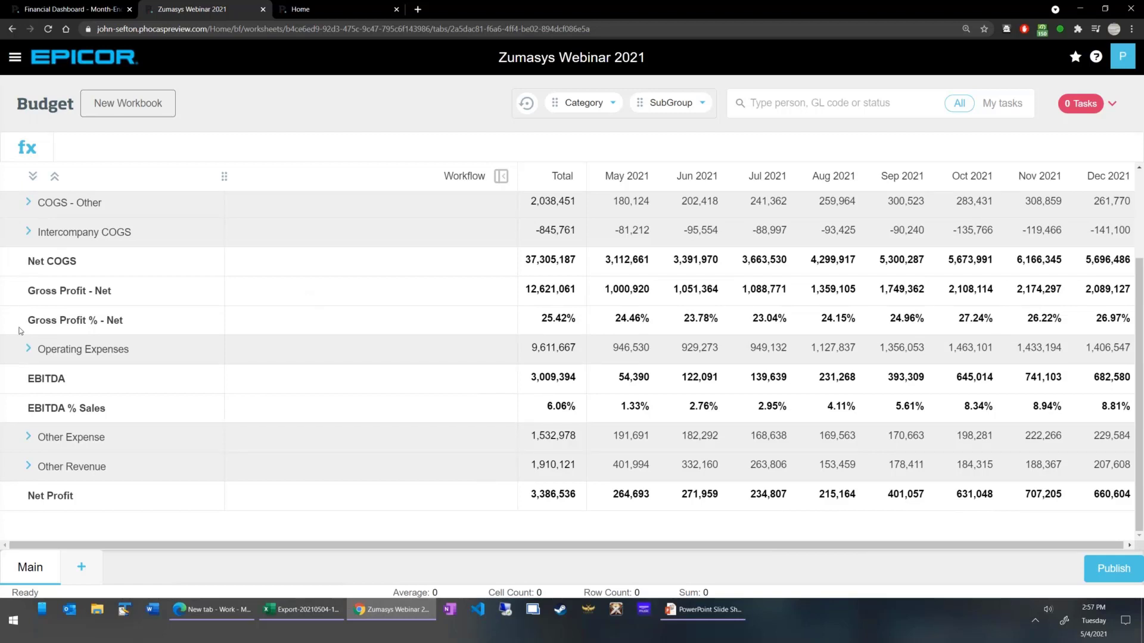
pyautogui.click(30, 349)
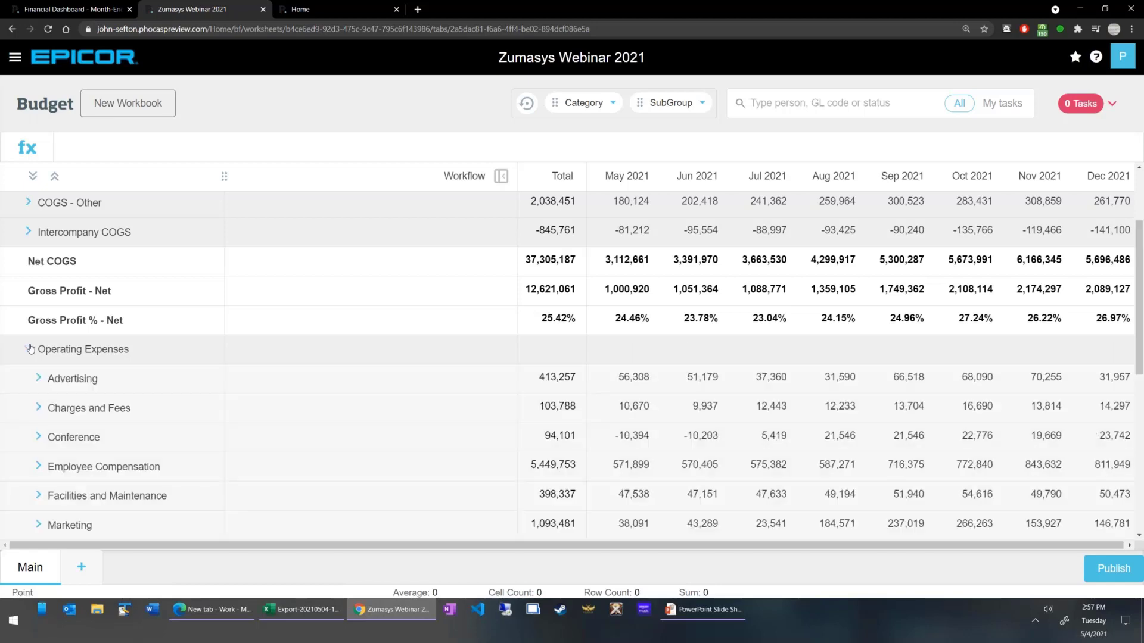
pyautogui.scroll(-5, 37, 417)
pyautogui.click(38, 452)
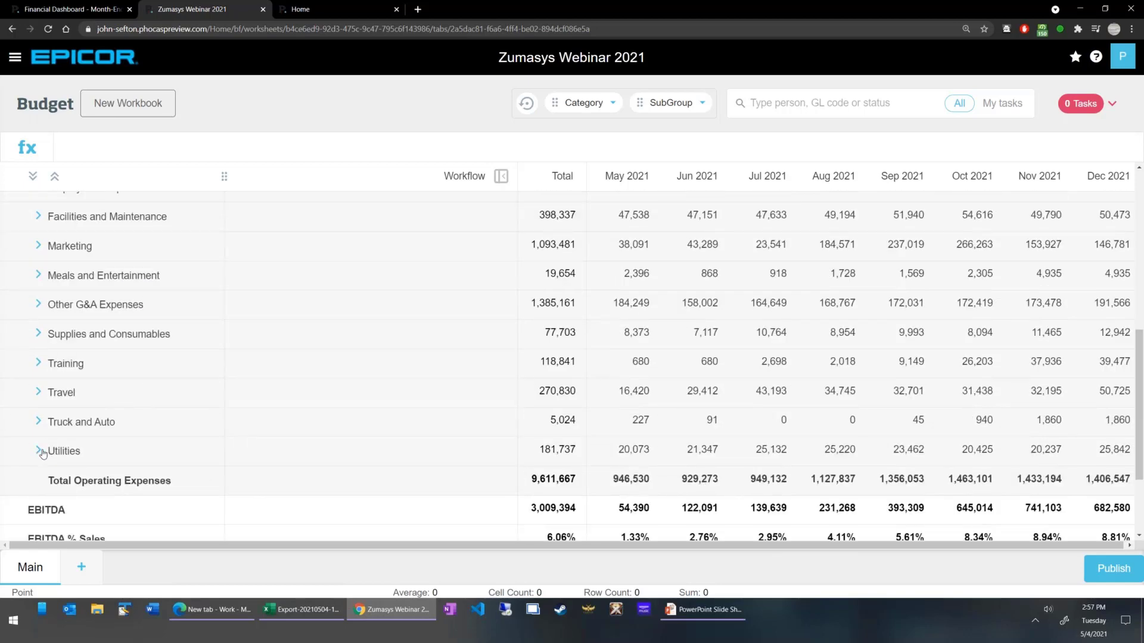
pyautogui.scroll(-3, 190, 411)
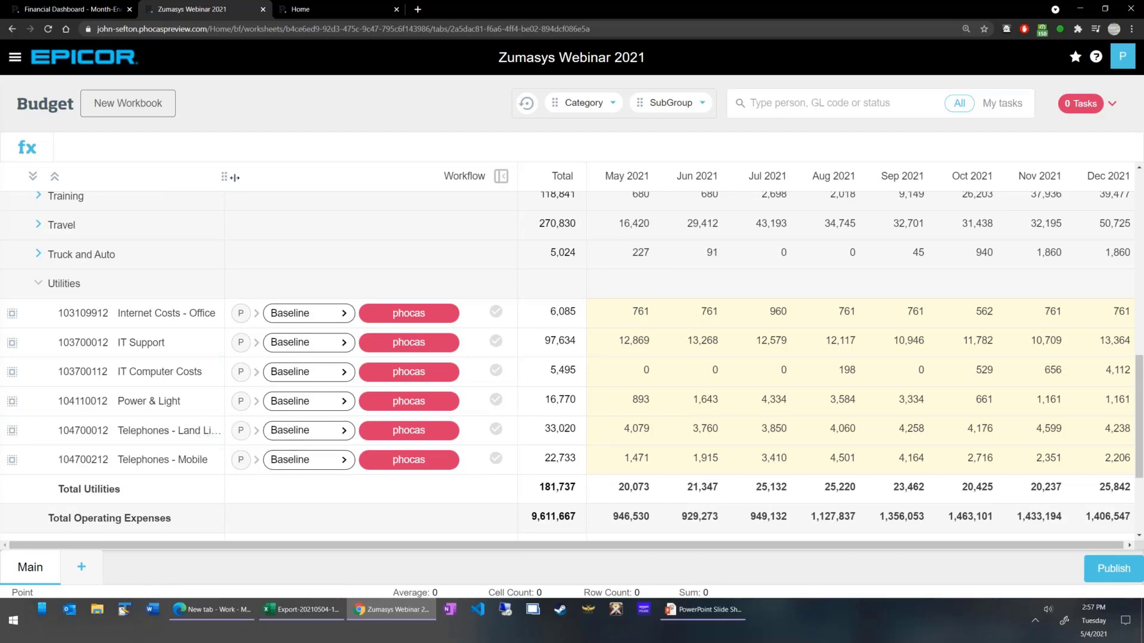
pyautogui.moveTo(224, 176); pyautogui.dragTo(274, 177)
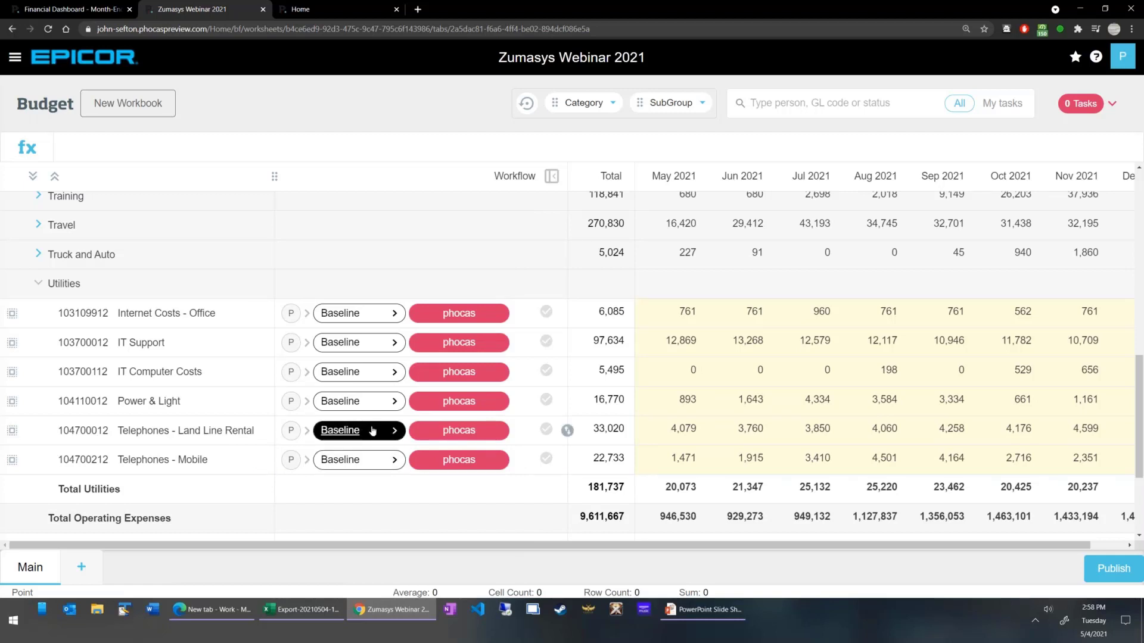
# Assign the Telephones - Land Line Rental budget line to the IT Manager.
pyautogui.click(352, 438)
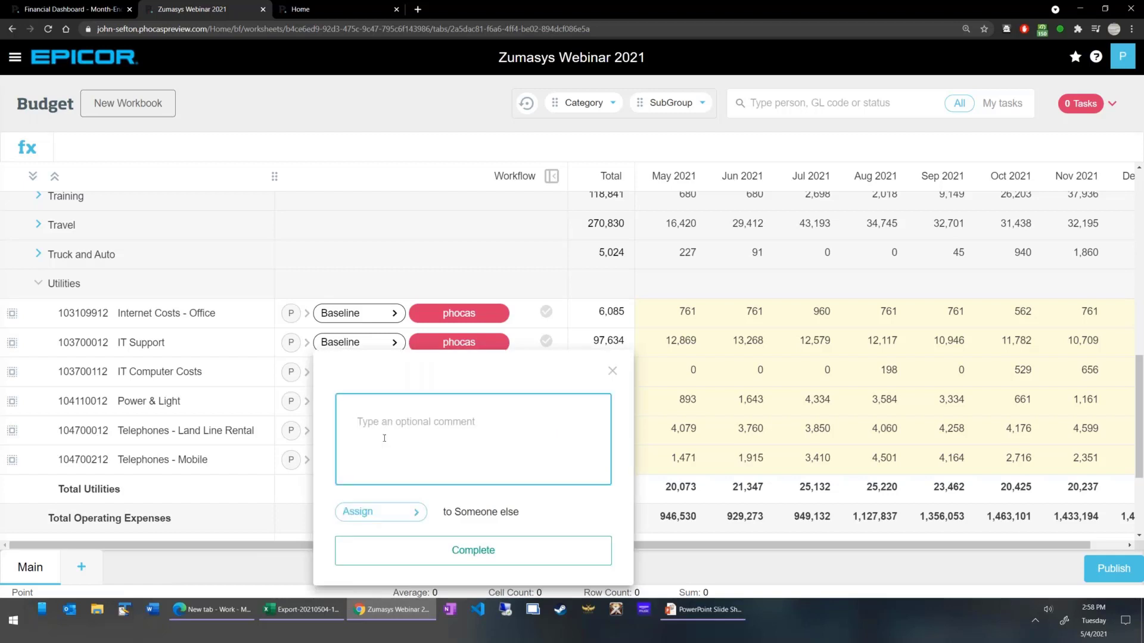
pyautogui.click(387, 512)
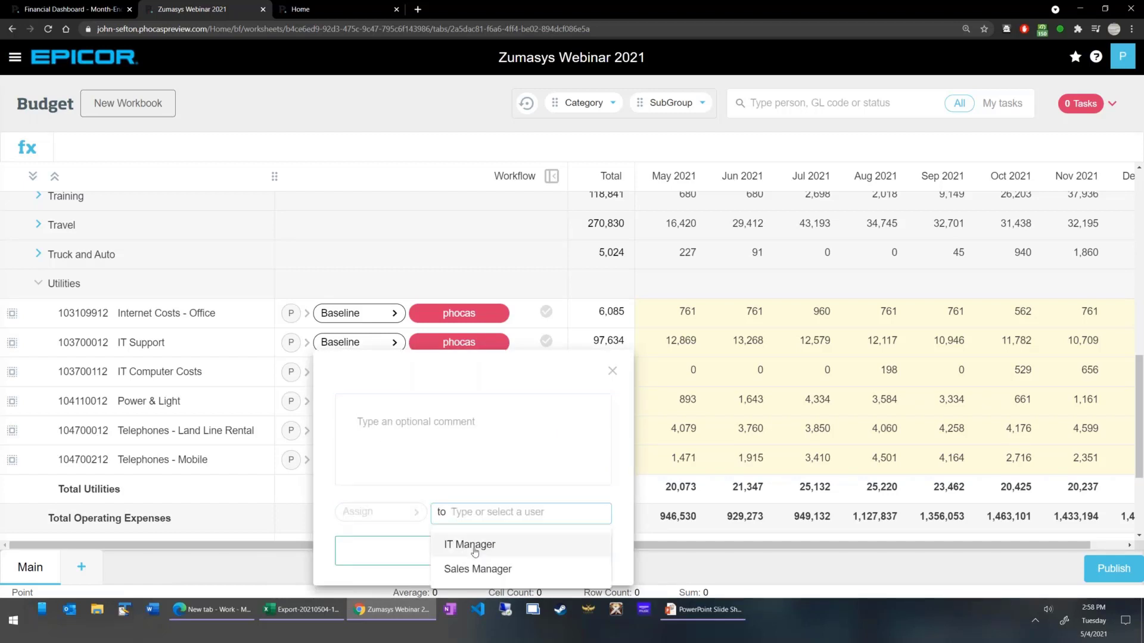
pyautogui.click(475, 551)
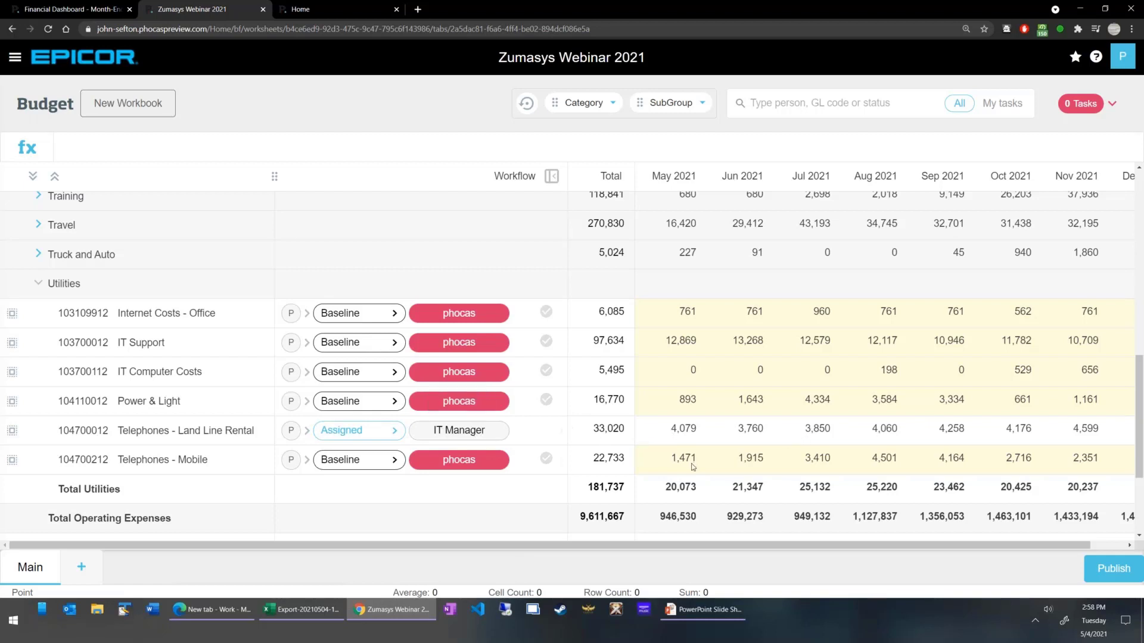
# Assign the Telephones - Mobile budget line to the IT Manager with the comment "Don't forget the new hires in July!".
pyautogui.click(341, 463)
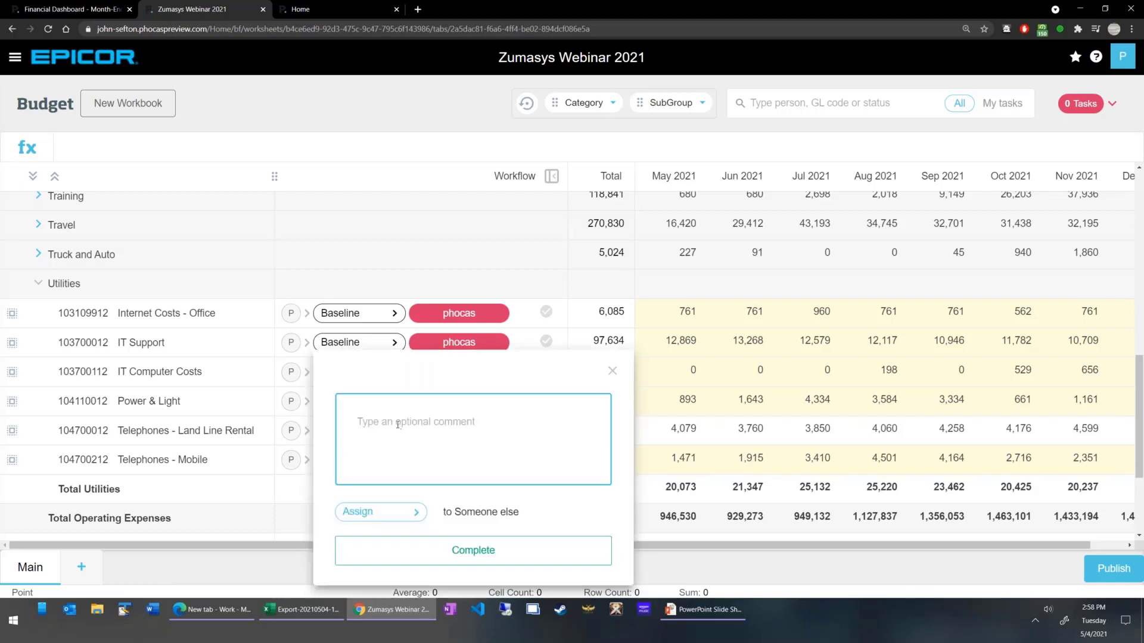
pyautogui.write("Don't forget the ")
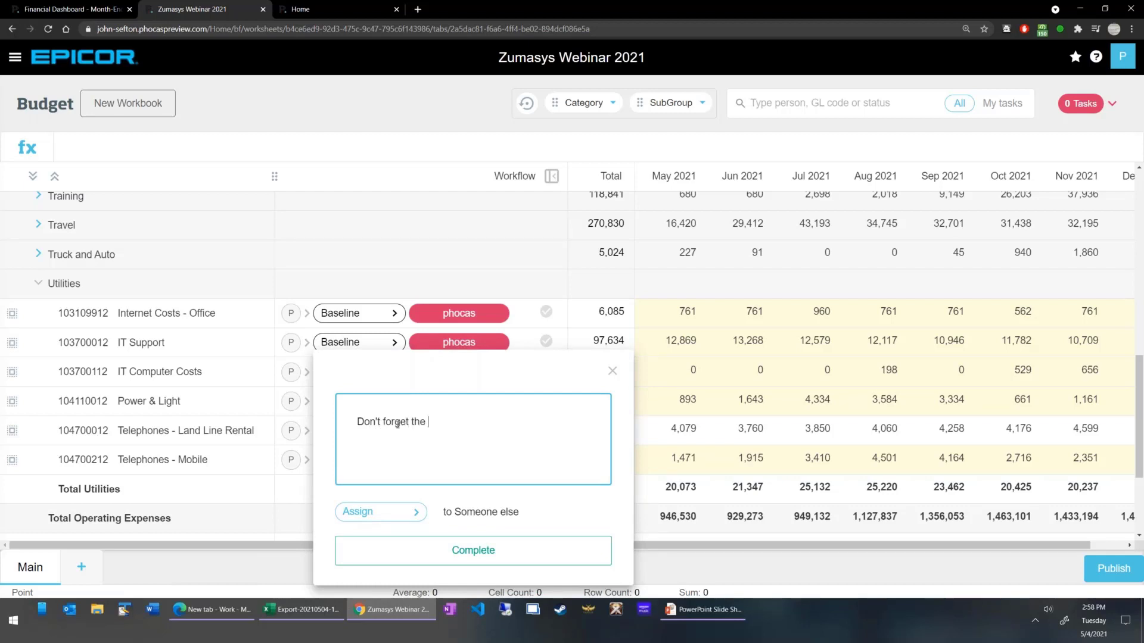
pyautogui.write('new hires in July!')
pyautogui.click(396, 512)
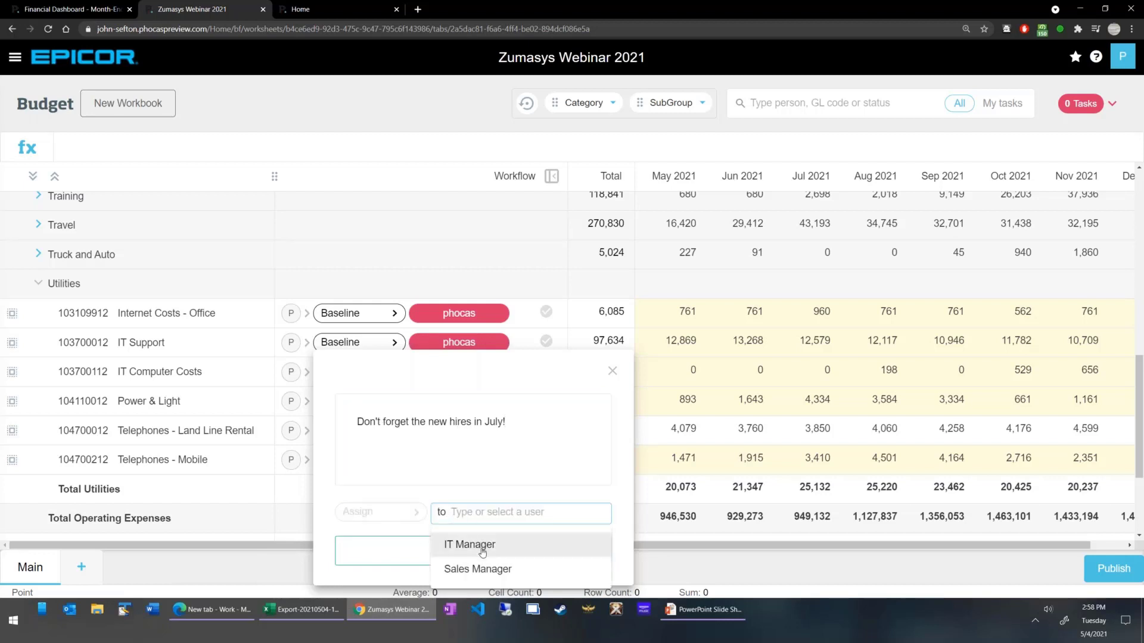
pyautogui.click(482, 545)
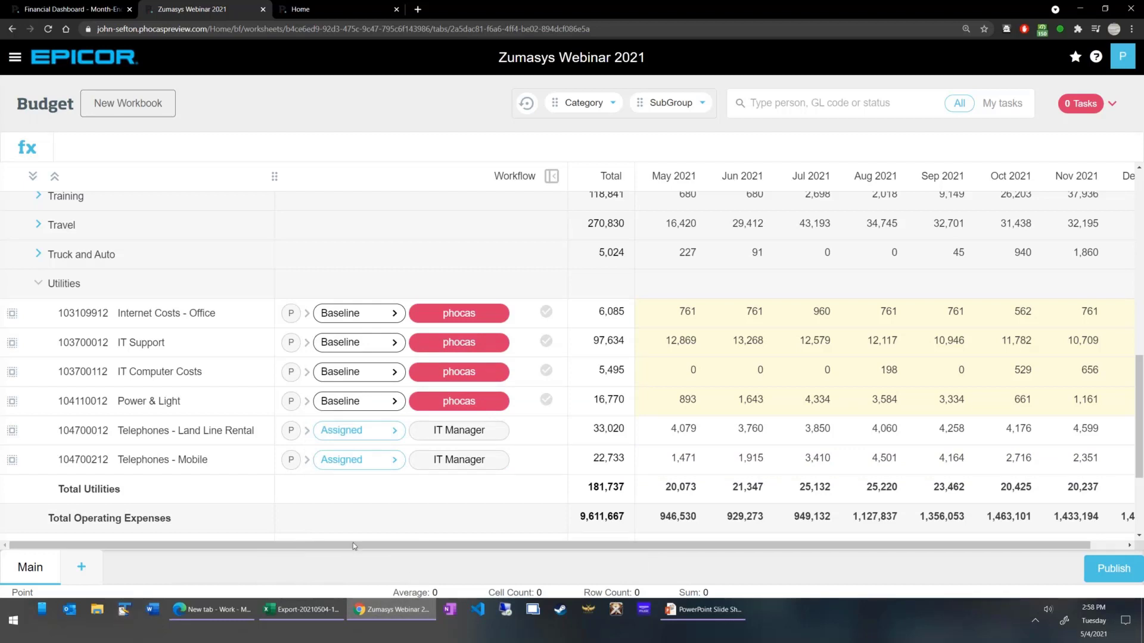
# Add a new workbook tab named Manual with the Manual Entry driver type, dismissing the backup notification.
pyautogui.click(84, 569)
pyautogui.click(158, 480)
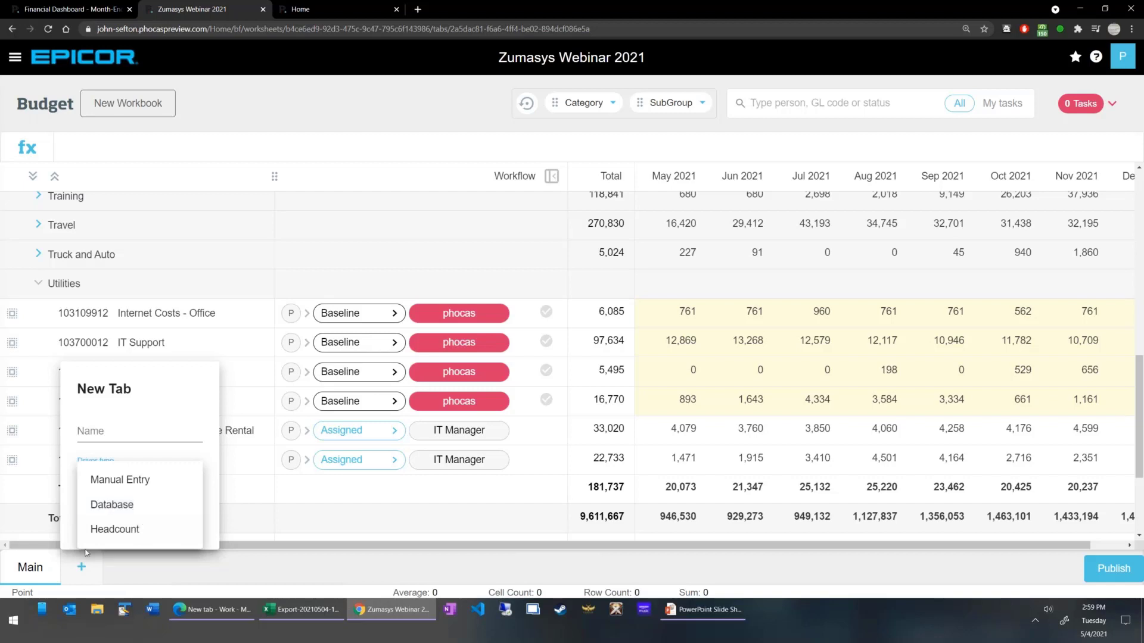
pyautogui.click(137, 484)
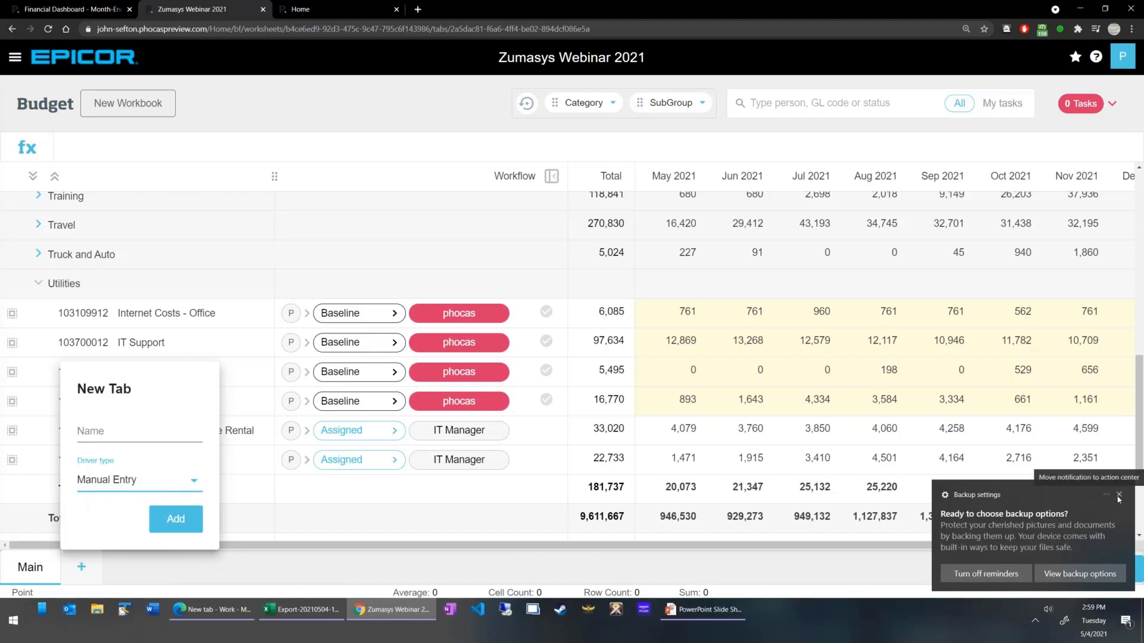
pyautogui.click(1119, 496)
pyautogui.click(113, 431)
pyautogui.write('Manual')
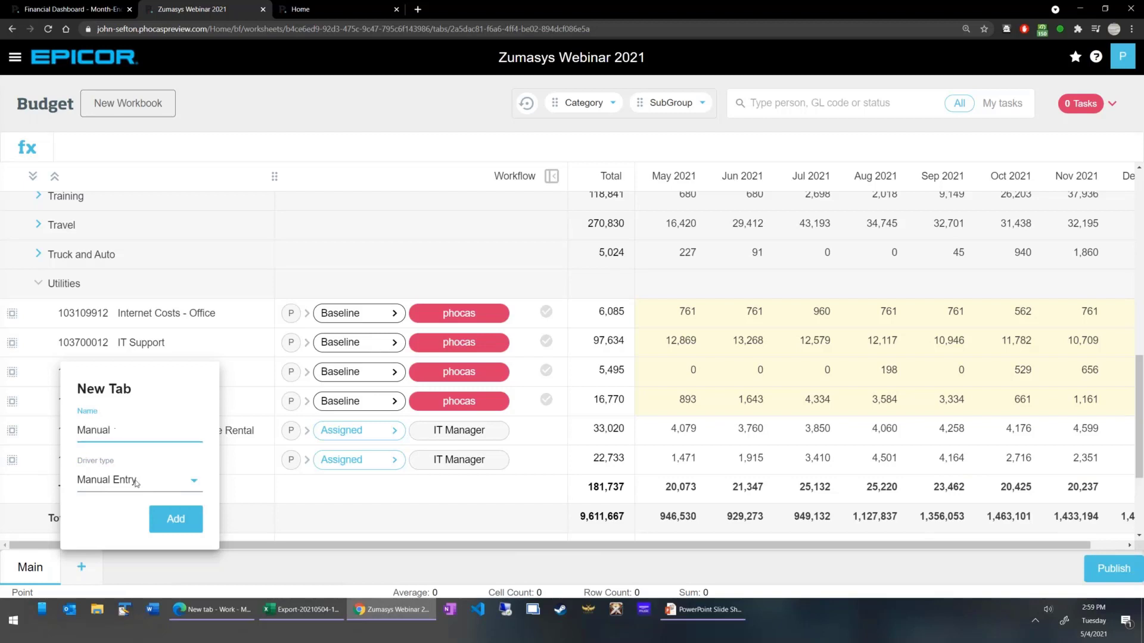
pyautogui.click(189, 519)
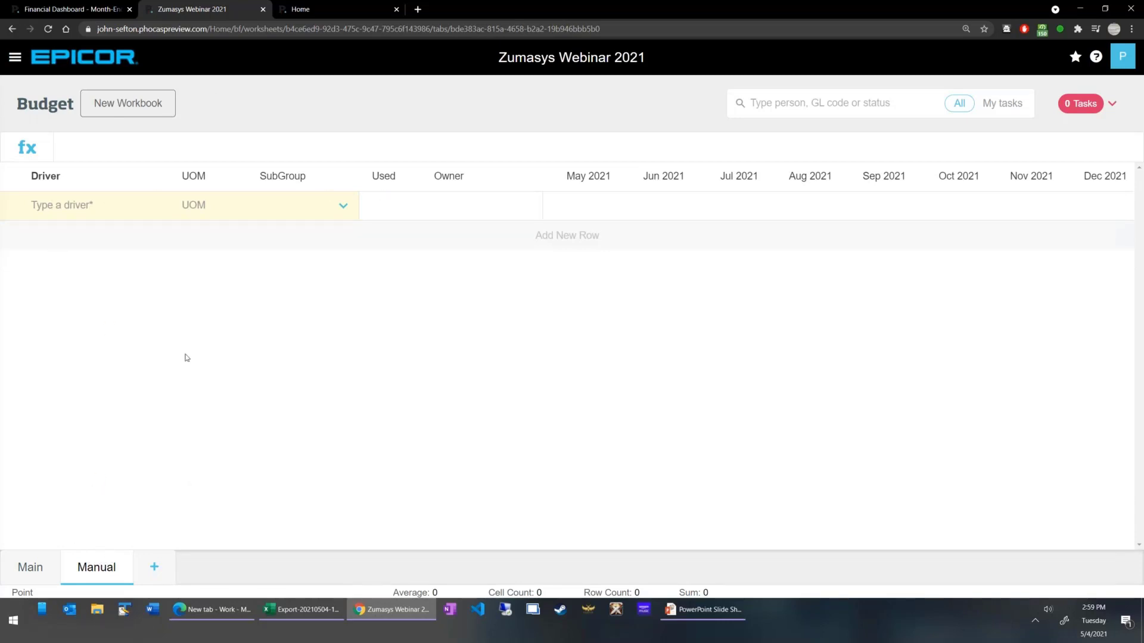
# Add a driver row named HeadCount to the Manual sheet.
pyautogui.click(93, 202)
pyautogui.write('HeadCount')
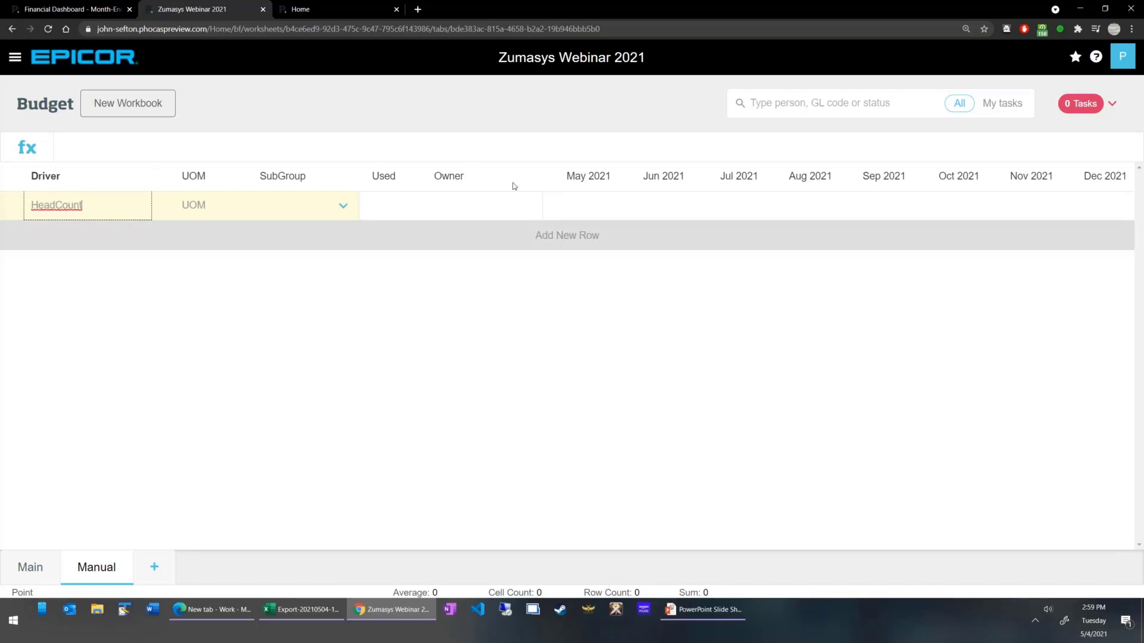
pyautogui.click(576, 210)
pyautogui.click(511, 244)
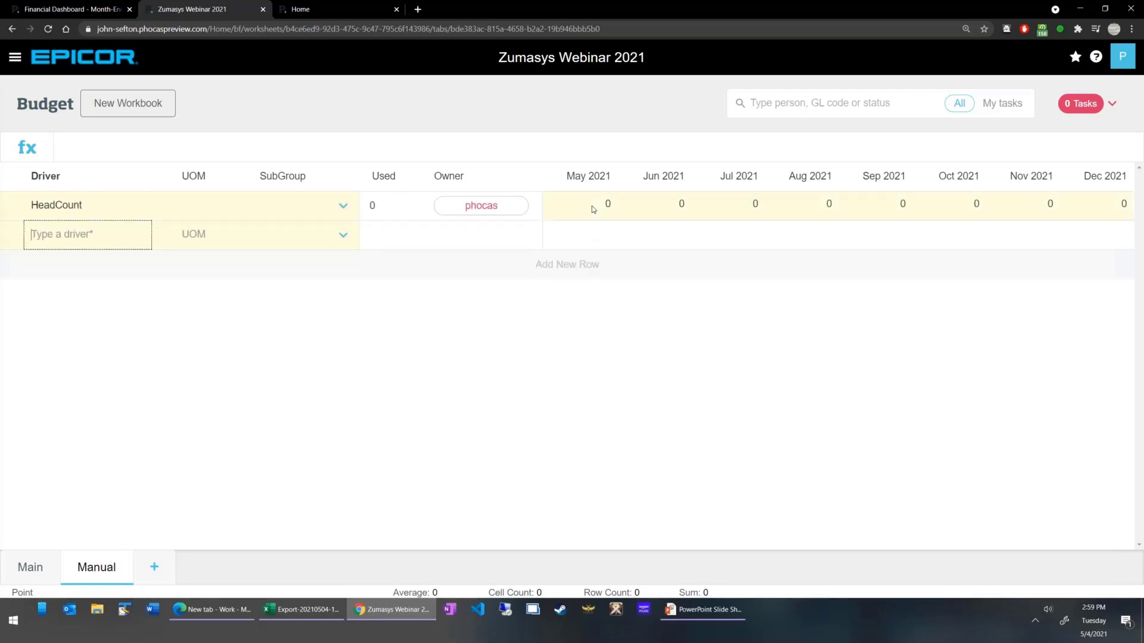
# Set the HeadCount driver to 10 for May 2021 and copy that value forward across the remaining months.
pyautogui.click(596, 209)
pyautogui.write('10')
pyautogui.press('Return')
pyautogui.rightClick(594, 210)
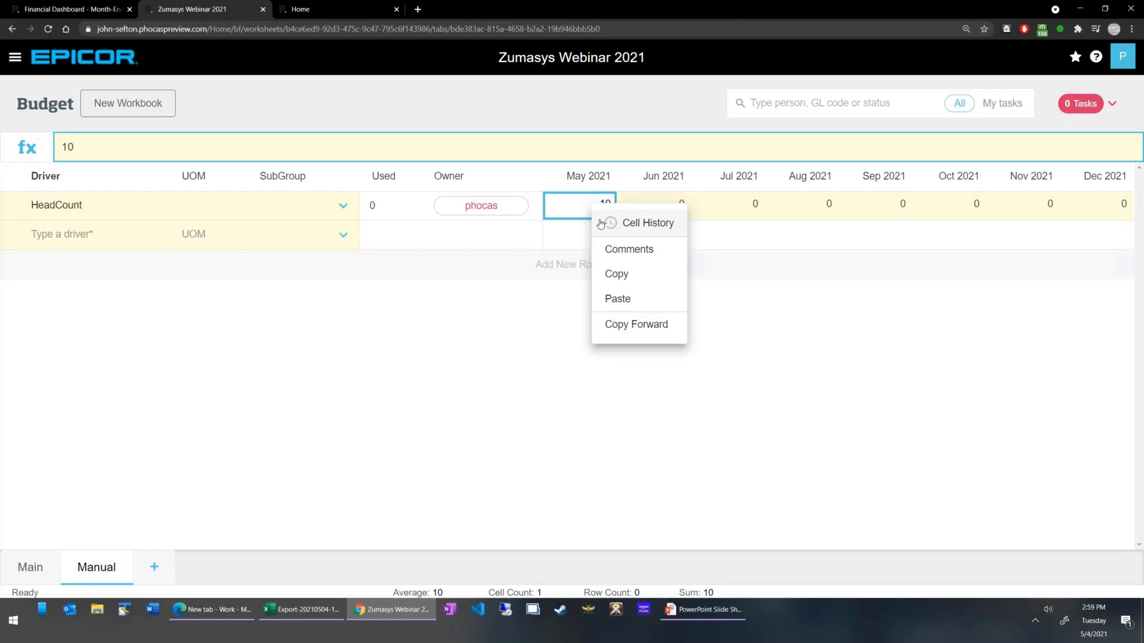
pyautogui.click(637, 324)
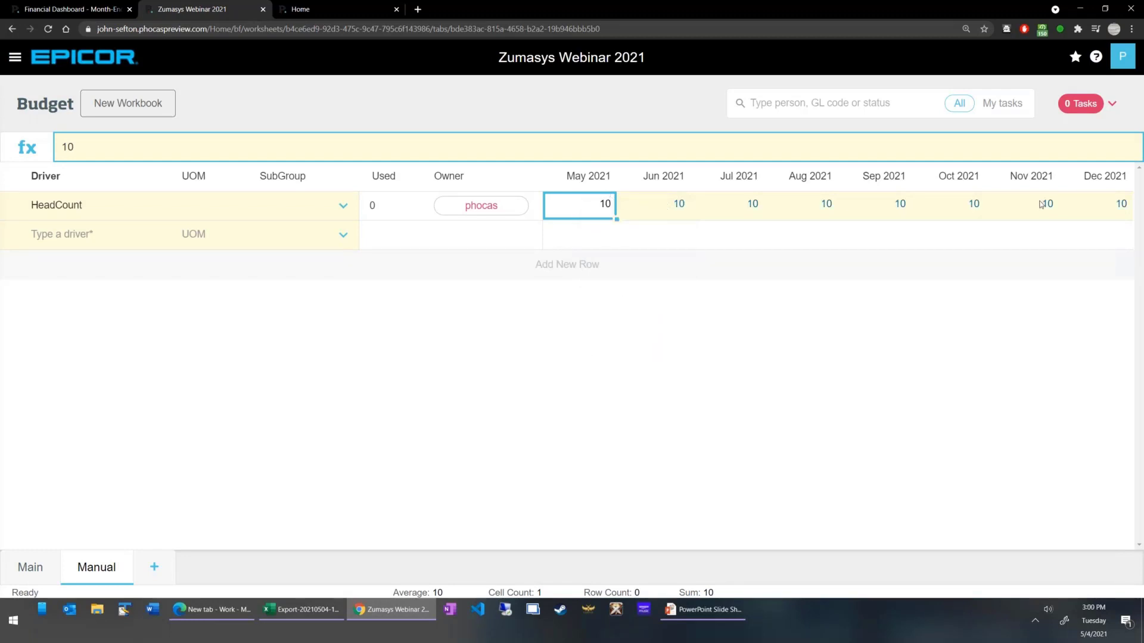
# Change the HeadCount value for July 2021 to 12.
pyautogui.click(753, 205)
pyautogui.write('12')
pyautogui.press('Return')
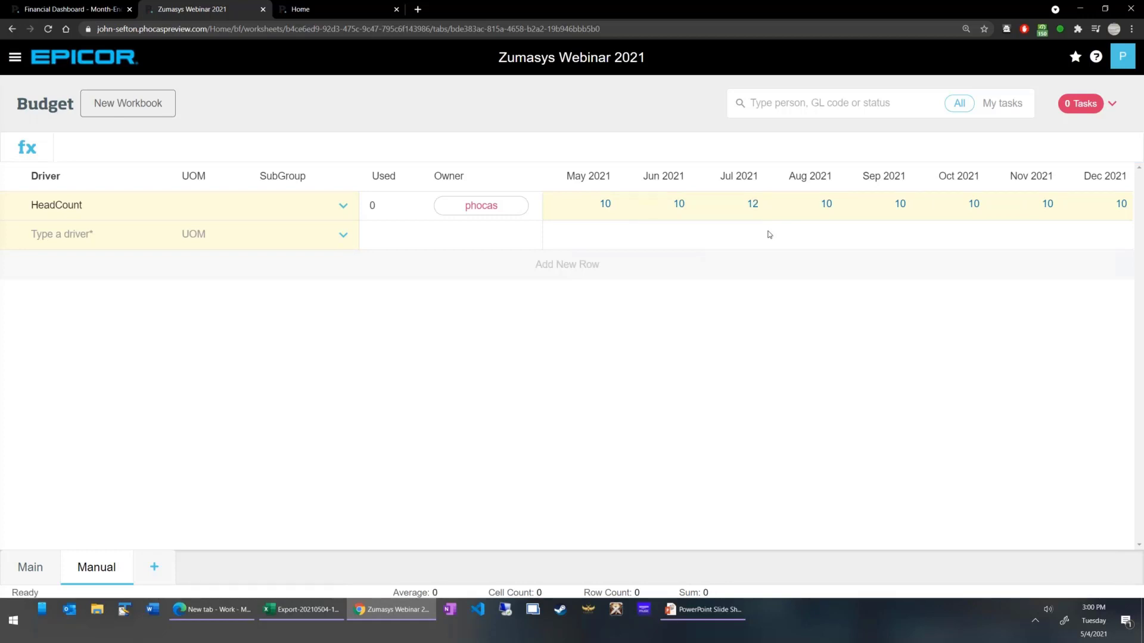
# Copy the July 2021 HeadCount value forward across the remaining months.
pyautogui.rightClick(755, 206)
pyautogui.click(810, 325)
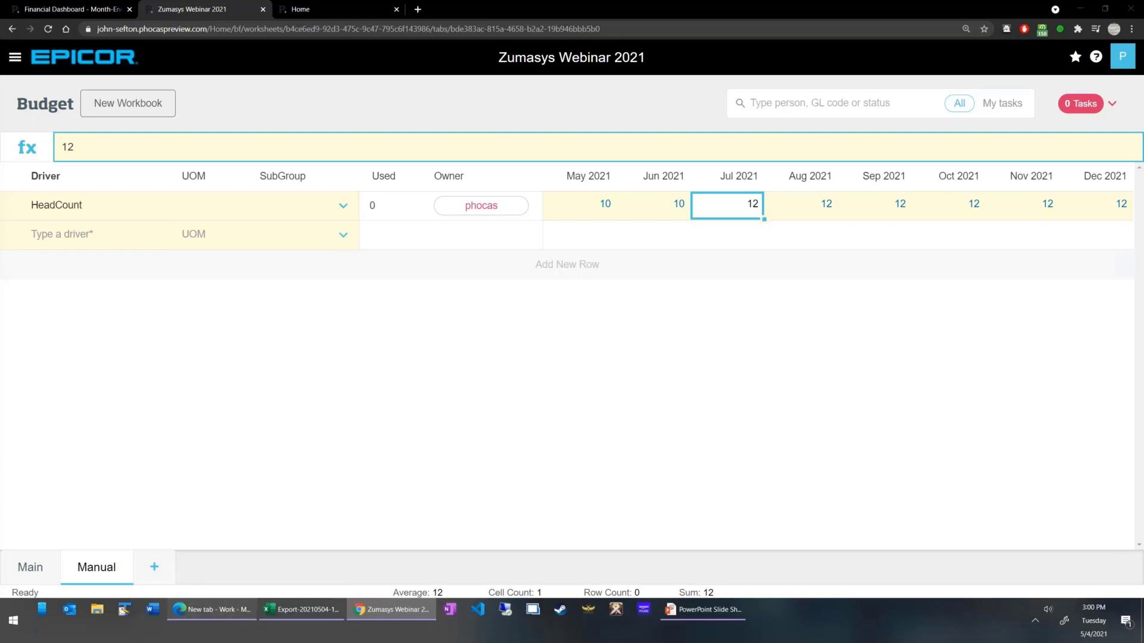
# Switch to the Edge browser and open the Phocas preview site's sign-in page.
pyautogui.click(204, 610)
pyautogui.click(181, 24)
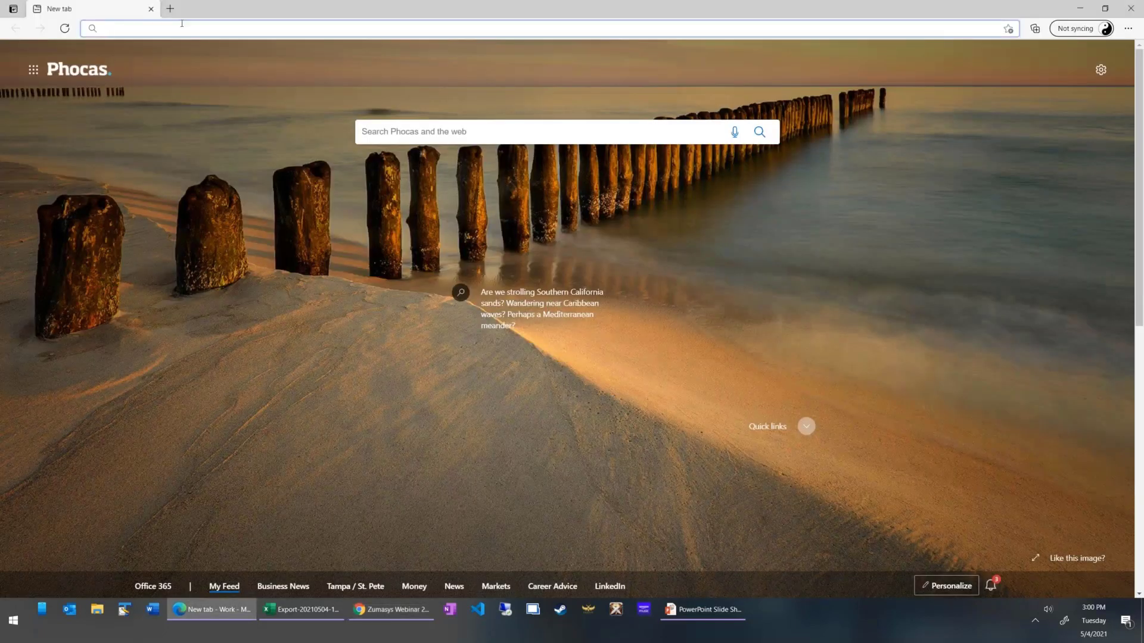
pyautogui.press('Return')
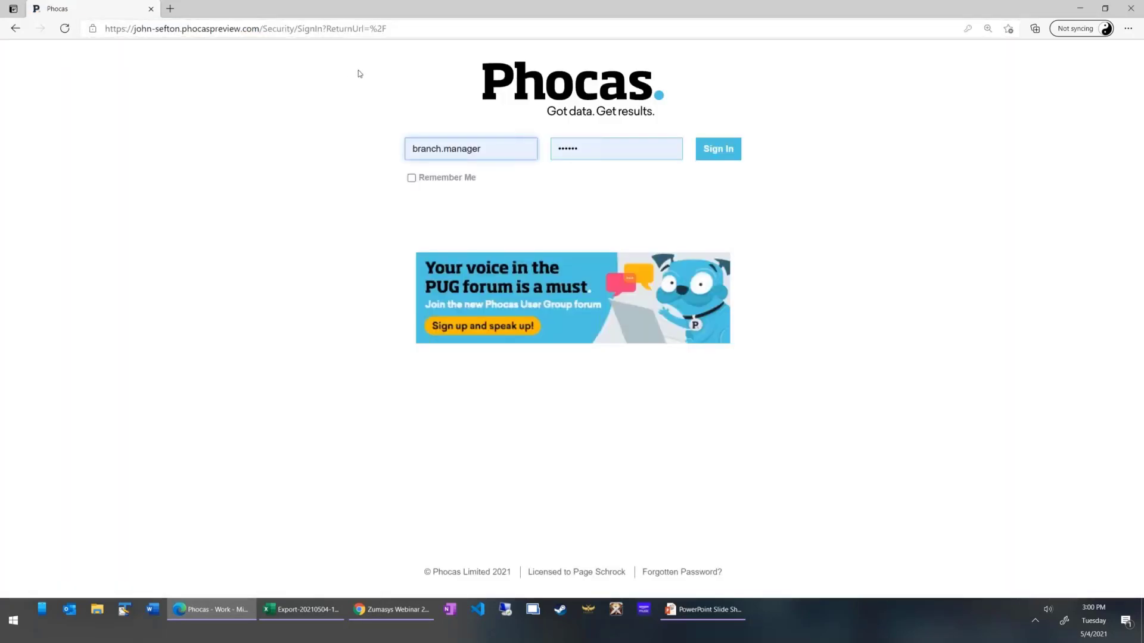
# Sign in with the it.manager account using the saved password and maximize the browser window.
pyautogui.doubleClick(503, 156)
pyautogui.write('i')
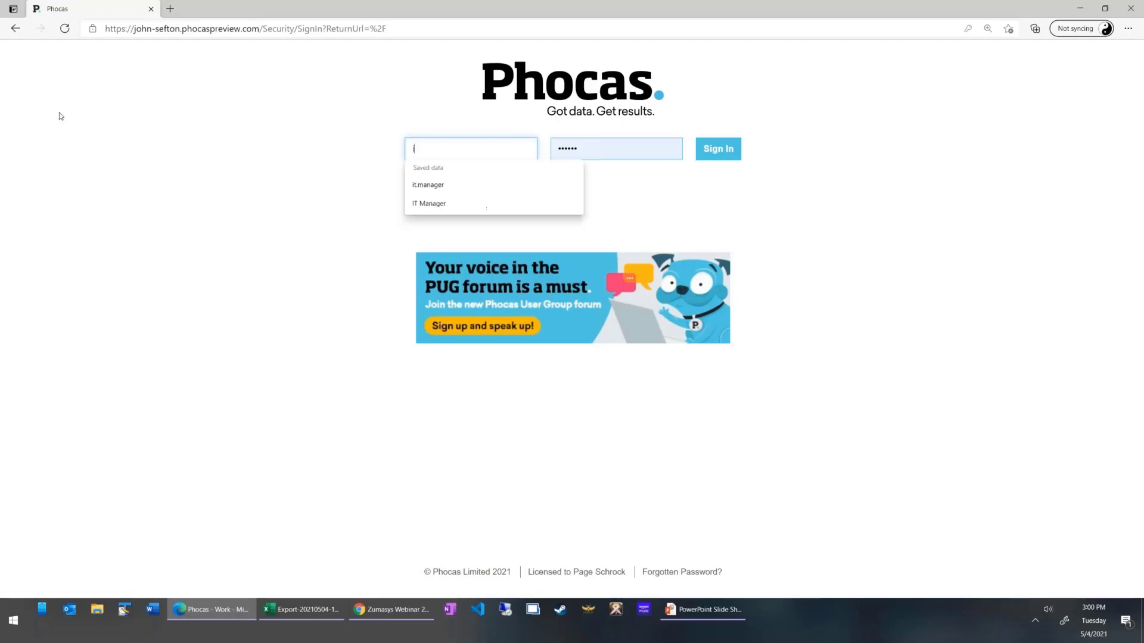
pyautogui.press('Down')
pyautogui.press('Down')
pyautogui.press('Up')
pyautogui.press('Return')
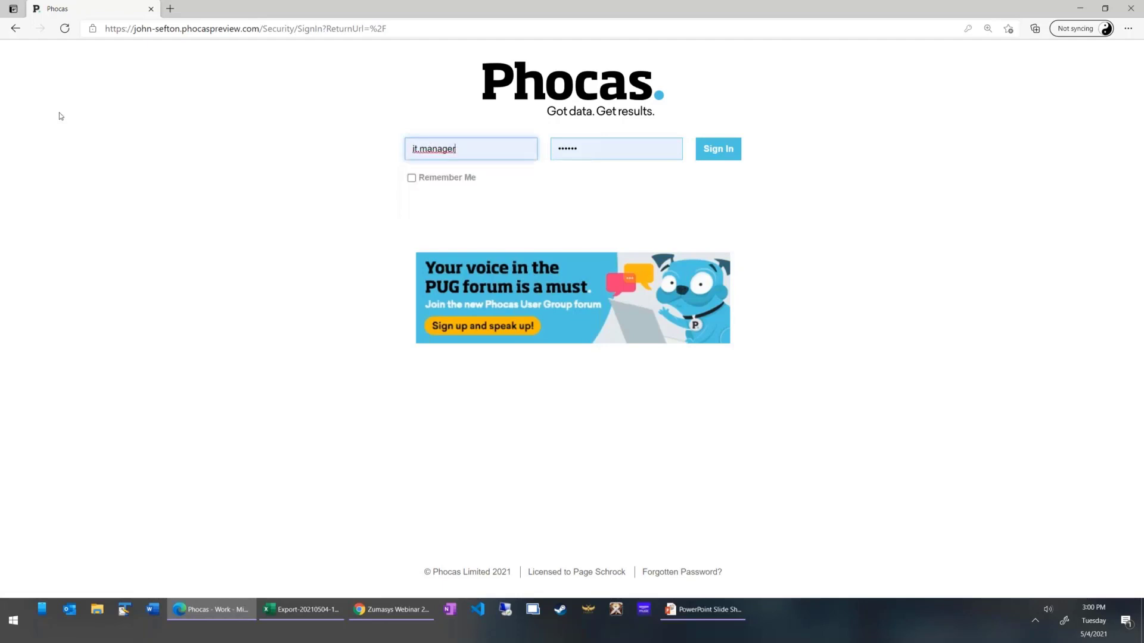
pyautogui.press('Return')
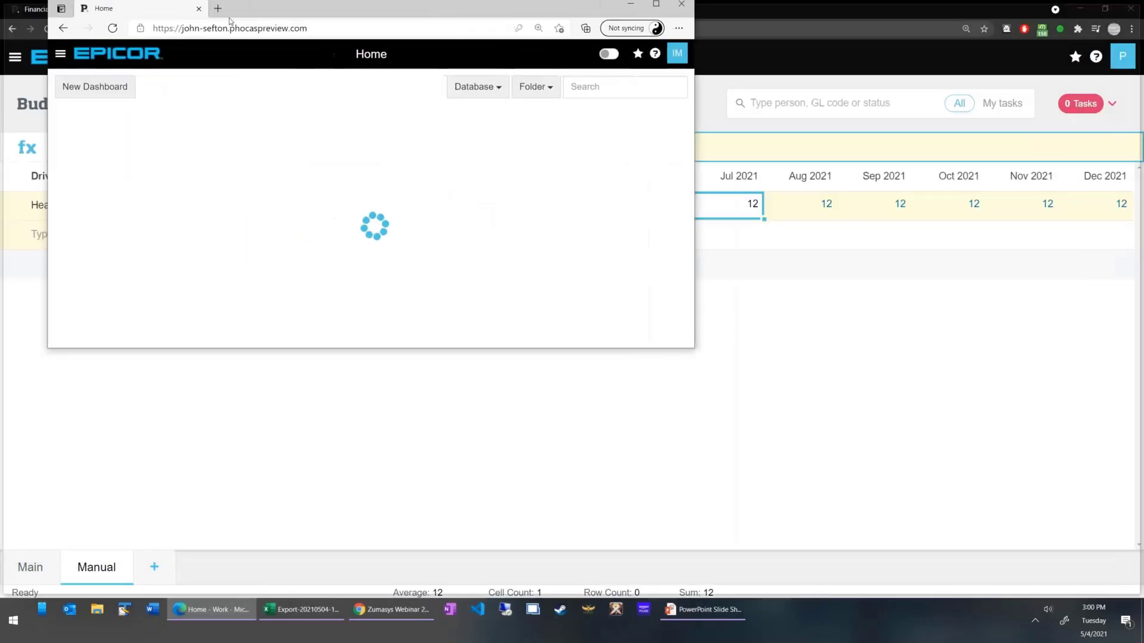
pyautogui.doubleClick(229, 18)
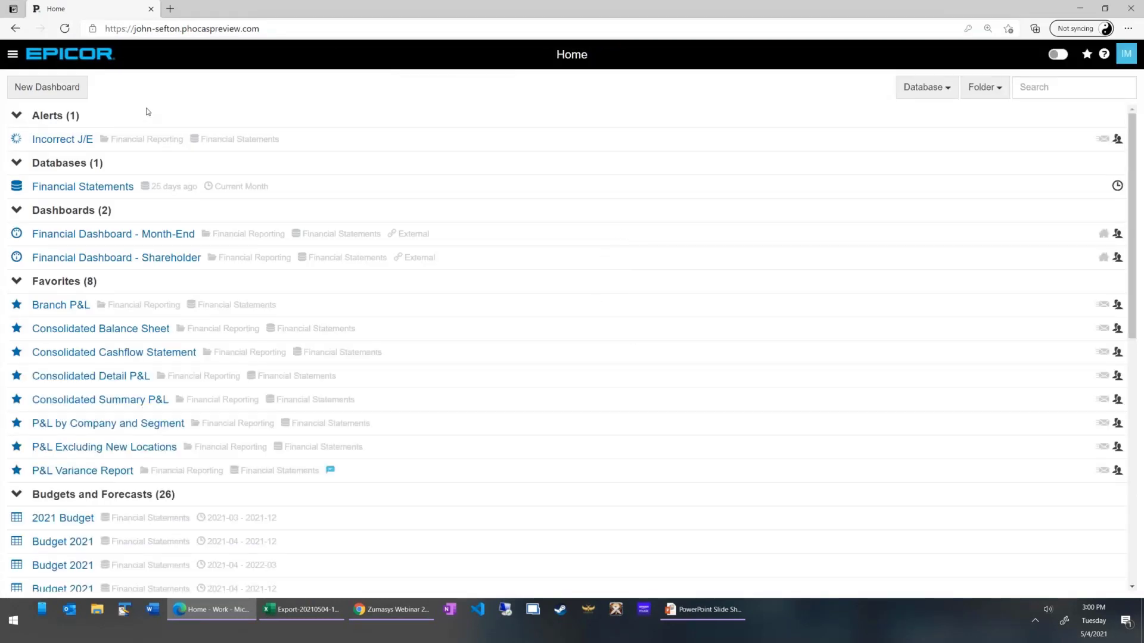
# Open the Zumasys Webinar 2021 workbook from the home page's budget list and expand Operating Expenses and Utilities to the account lines.
pyautogui.scroll(-6, 147, 114)
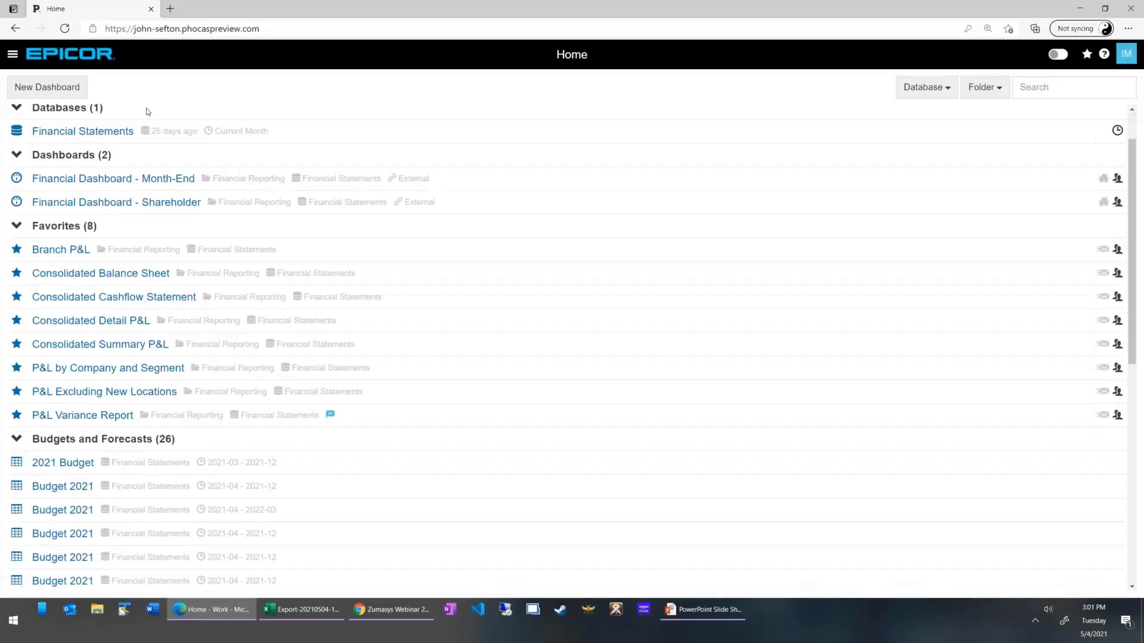
pyautogui.scroll(-3, 157, 192)
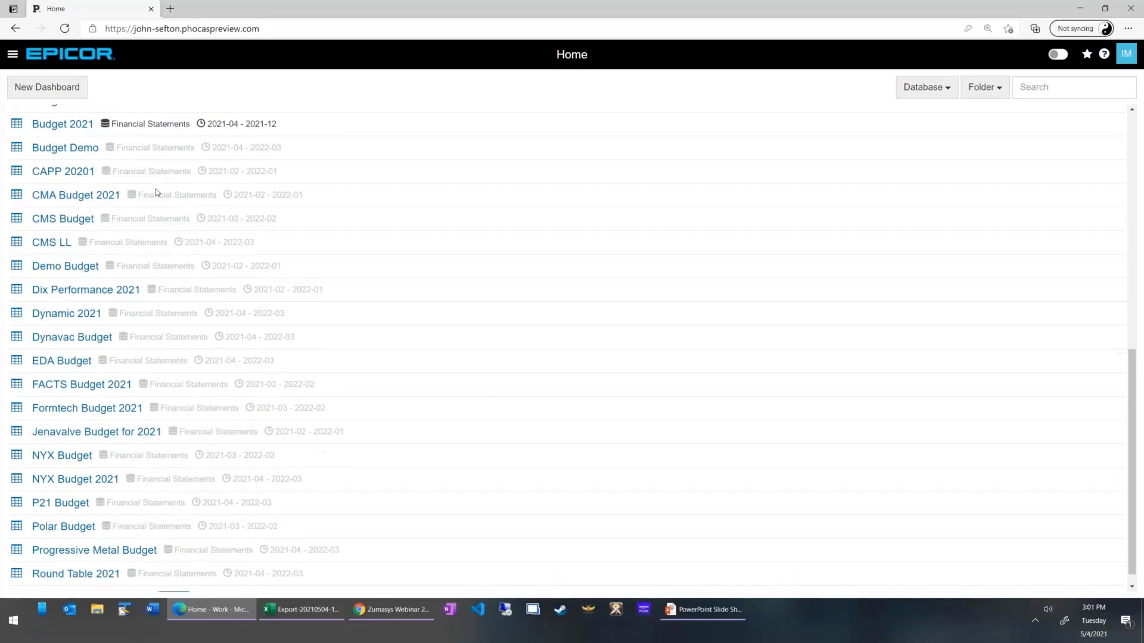
pyautogui.scroll(6, 156, 193)
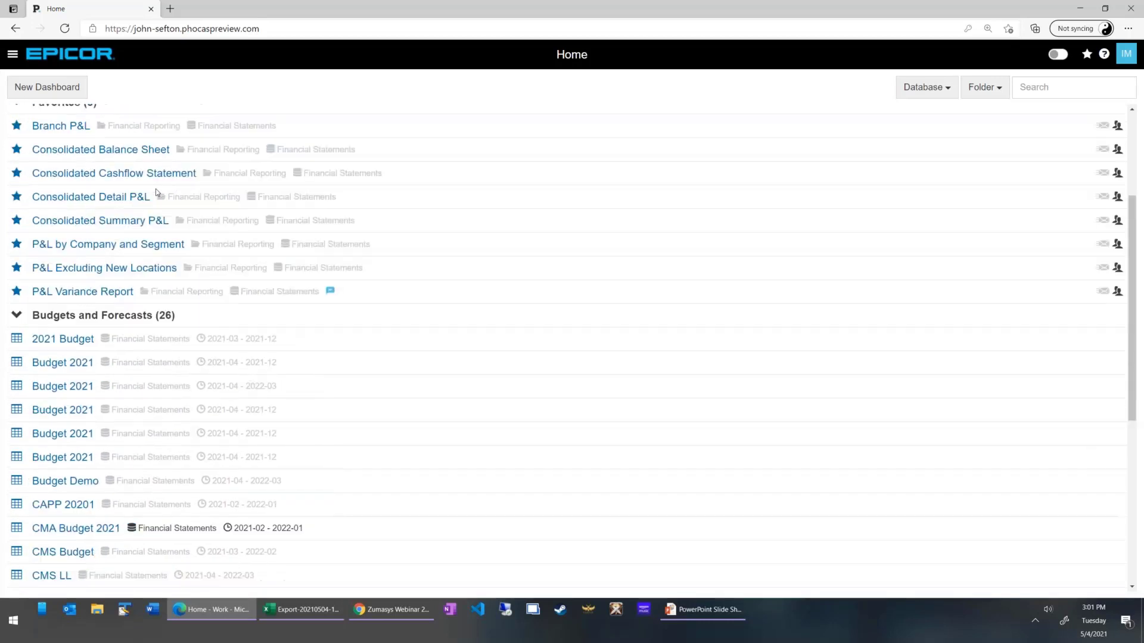
pyautogui.scroll(-6, 157, 193)
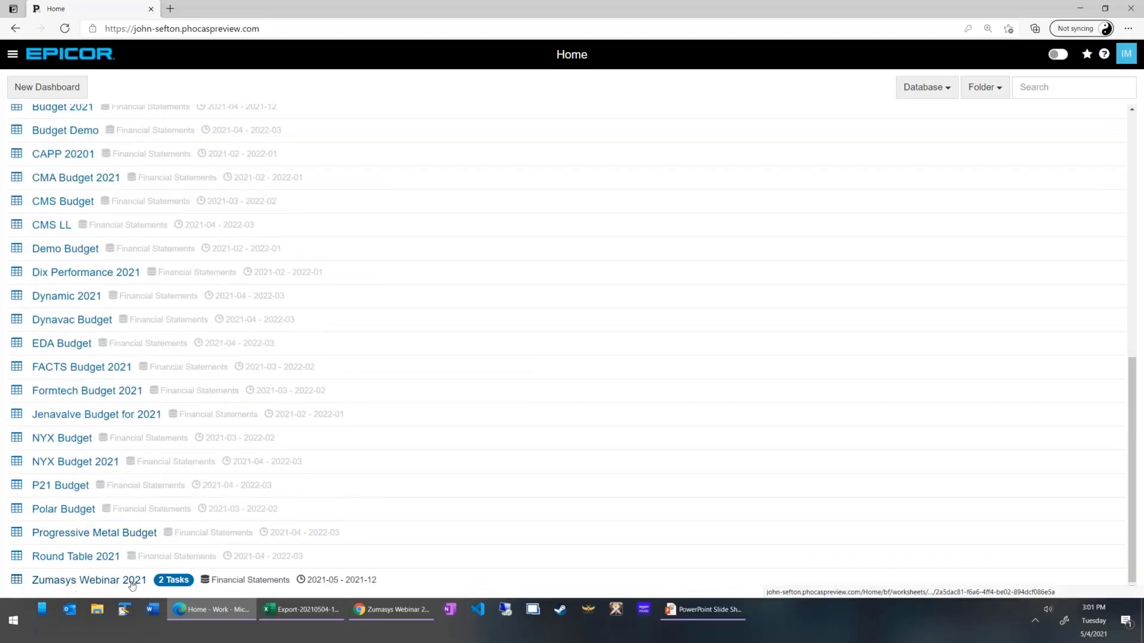
pyautogui.scroll(10, 88, 487)
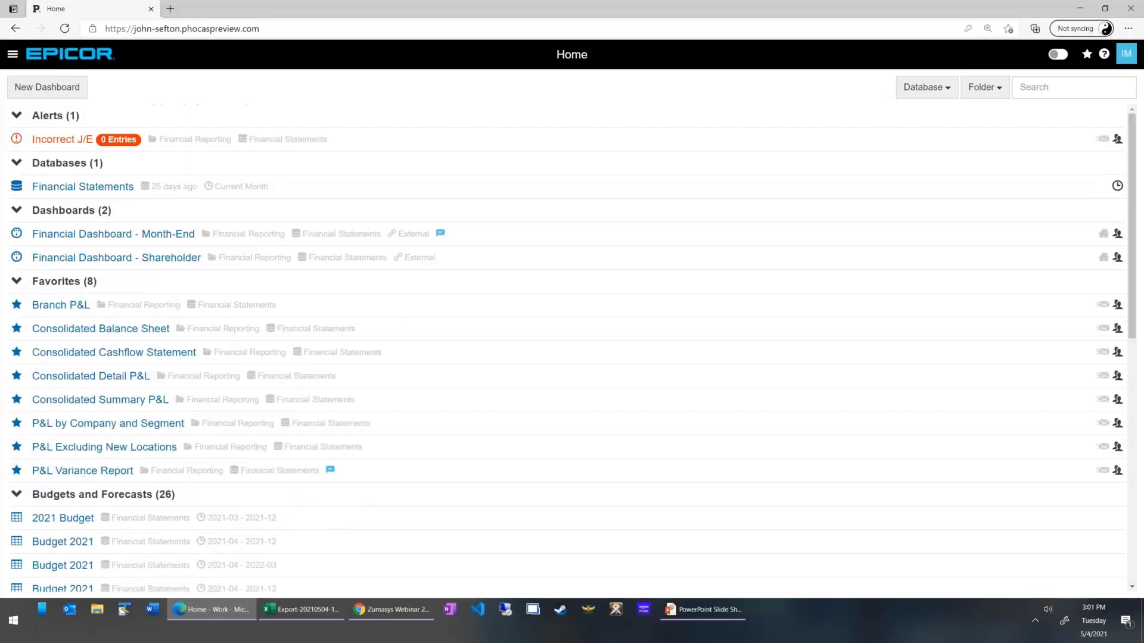
pyautogui.scroll(-5, 84, 399)
pyautogui.scroll(-4, 79, 463)
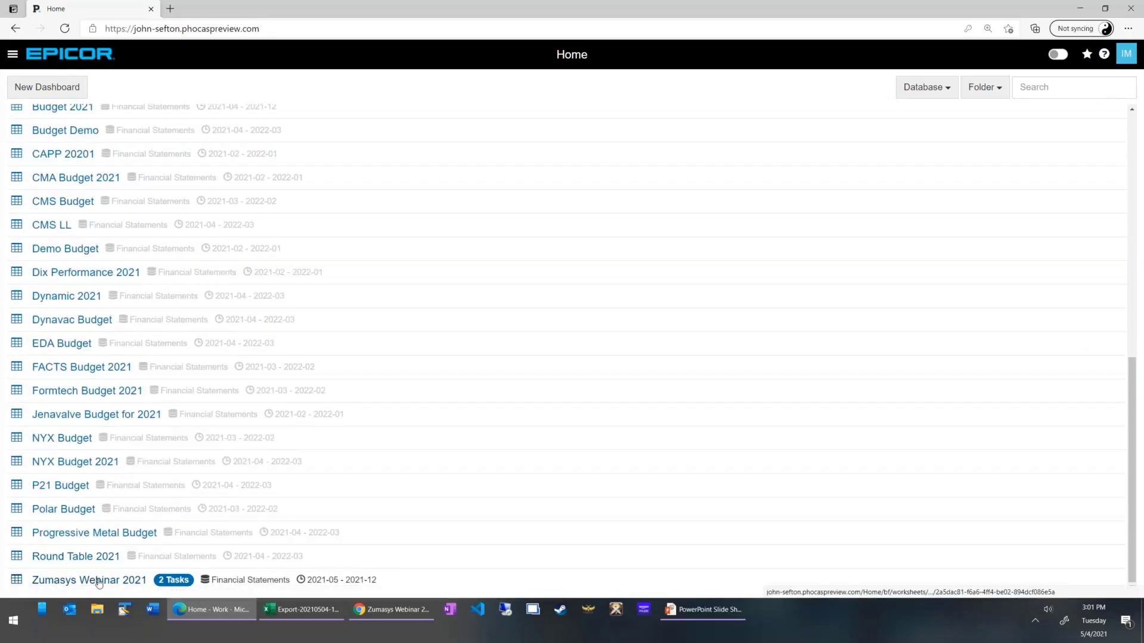
pyautogui.click(97, 581)
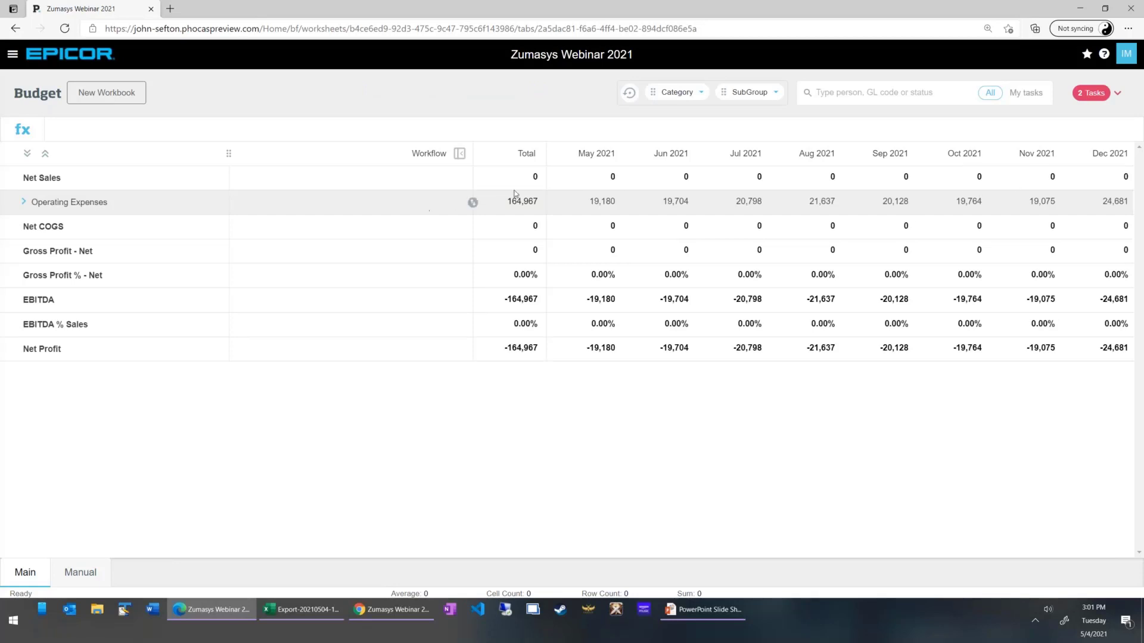
pyautogui.click(23, 203)
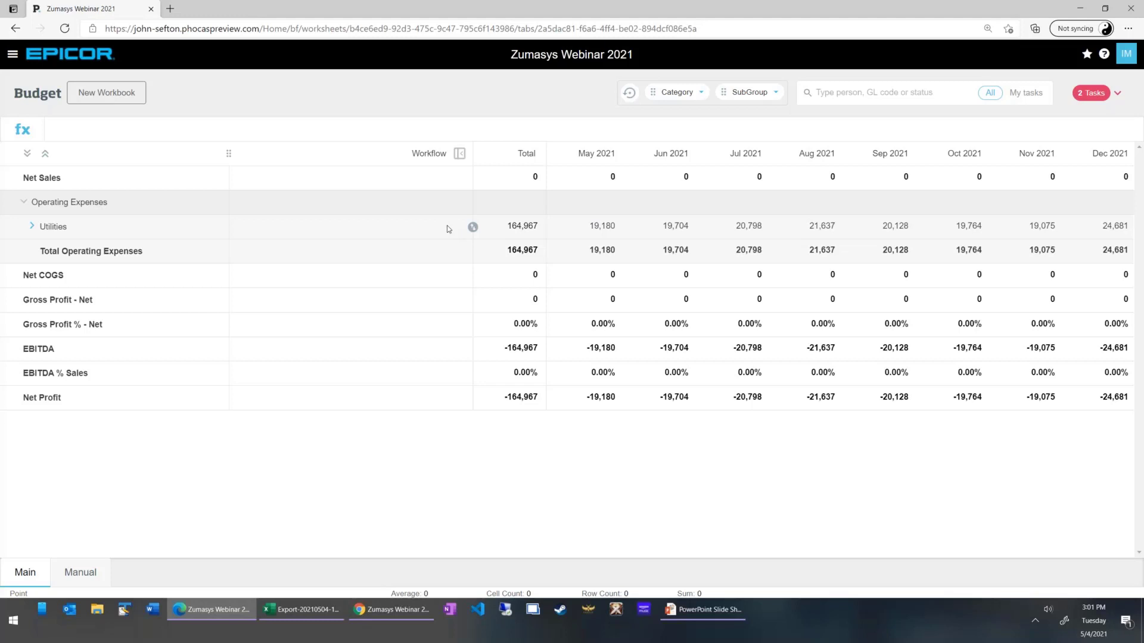
pyautogui.click(32, 226)
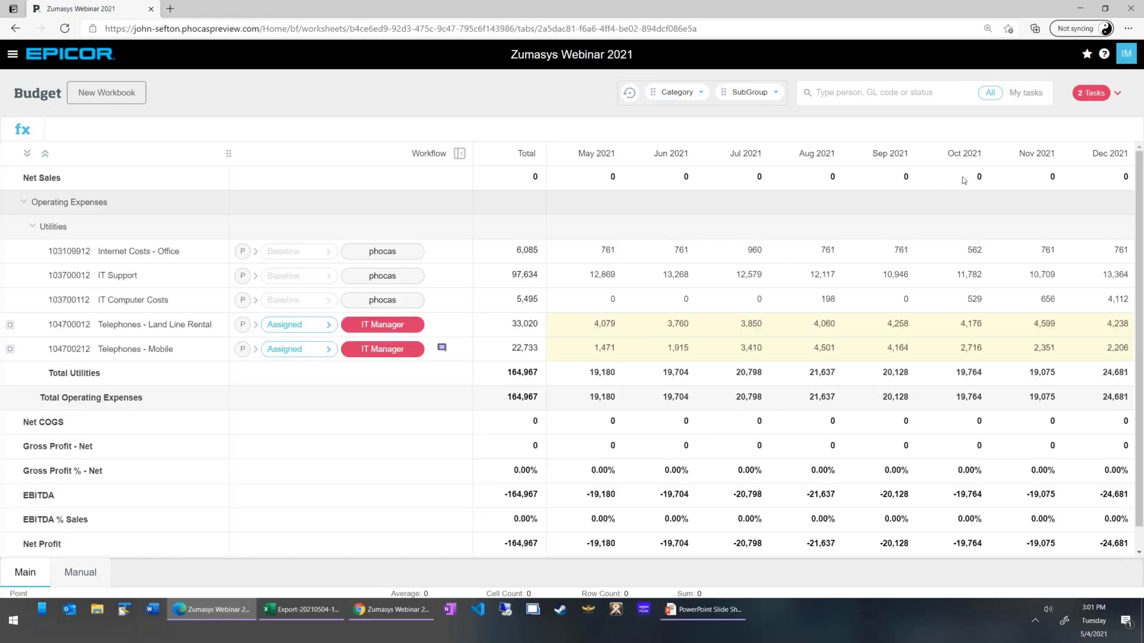
# Review the assigned tasks and check the comment on the Telephones - Mobile line.
pyautogui.click(1101, 95)
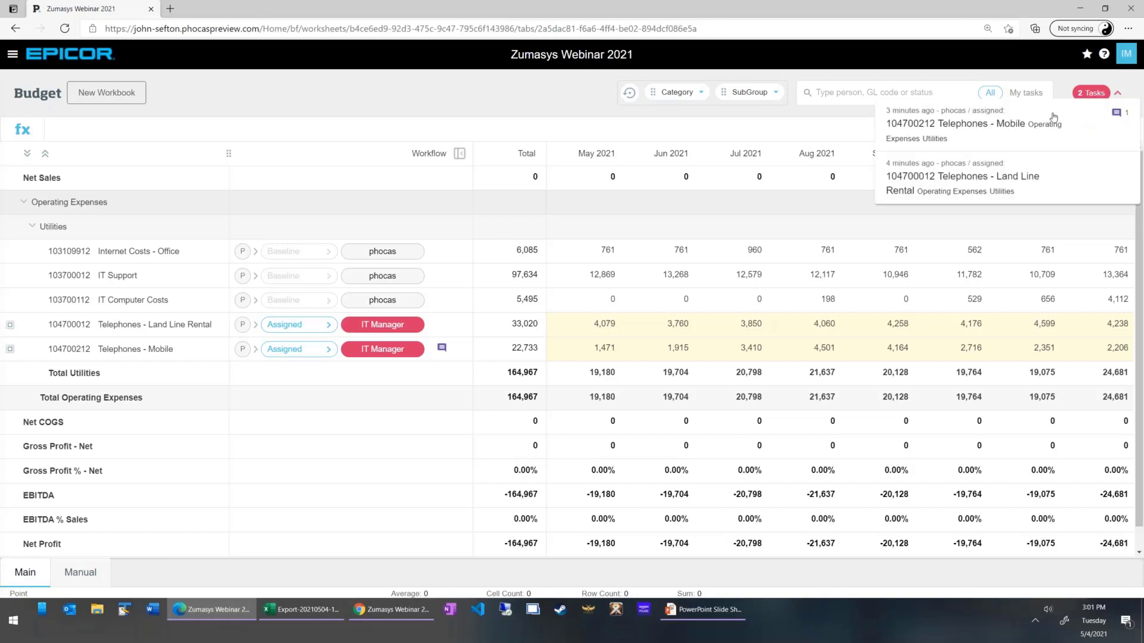
pyautogui.click(982, 164)
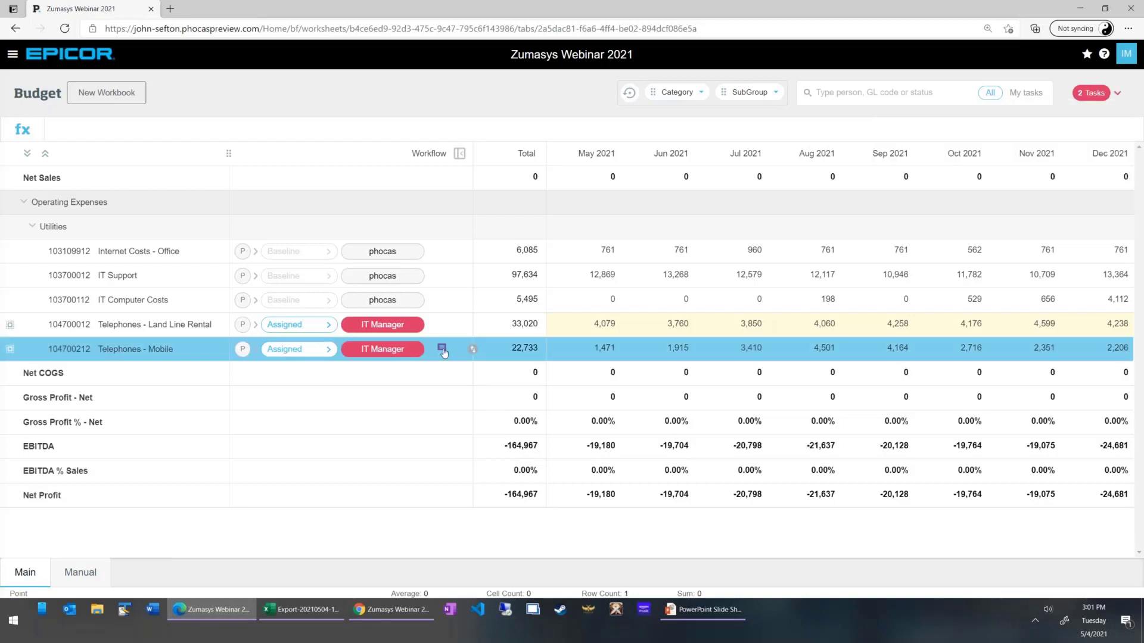
pyautogui.moveTo(444, 353)
pyautogui.keyDown('ctrl'); pyautogui.click(448, 326); pyautogui.keyUp('ctrl')
pyautogui.keyDown('ctrl'); pyautogui.click(166, 349); pyautogui.keyUp('ctrl')
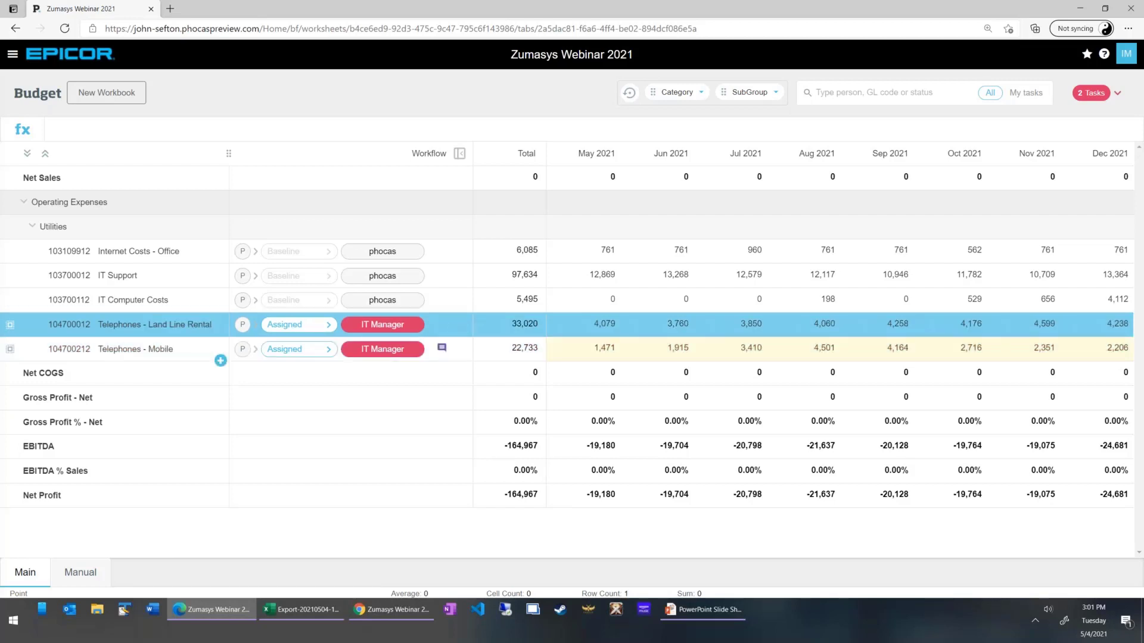
# Spread the Telephones - Land Line Rental budget from Actuals multiplied by 5%.
pyautogui.click(523, 327)
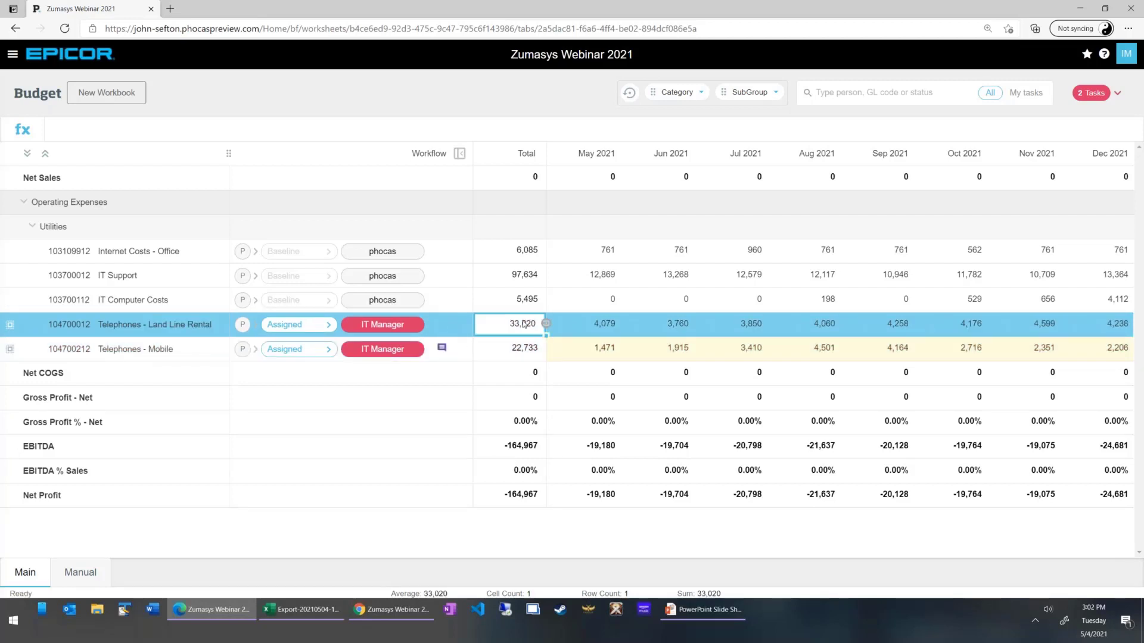
pyautogui.rightClick(522, 328)
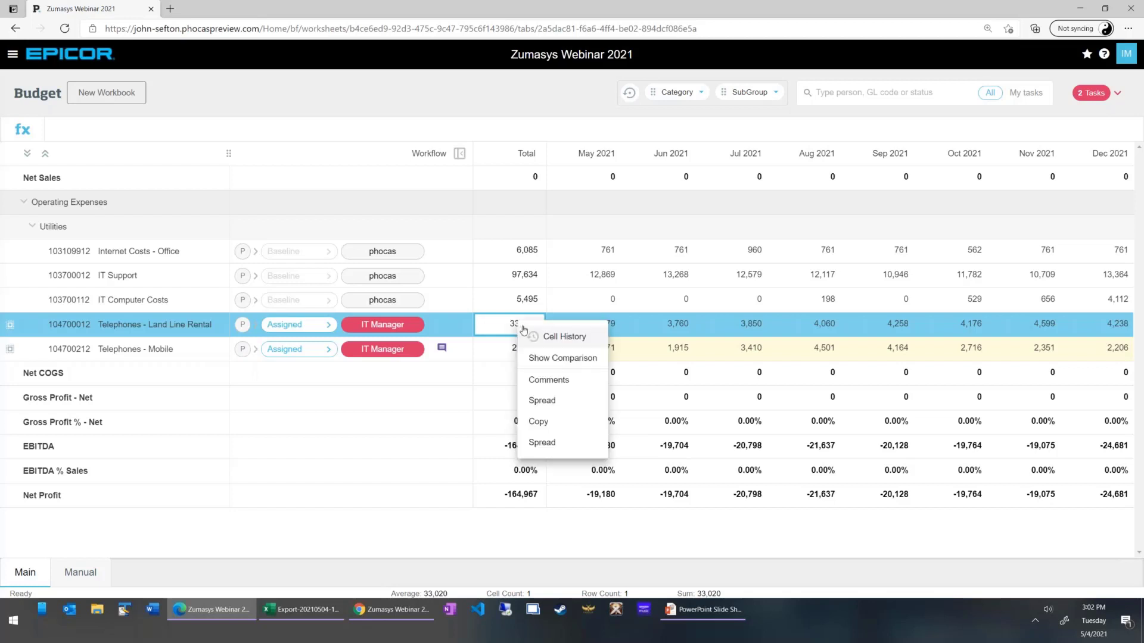
pyautogui.click(565, 442)
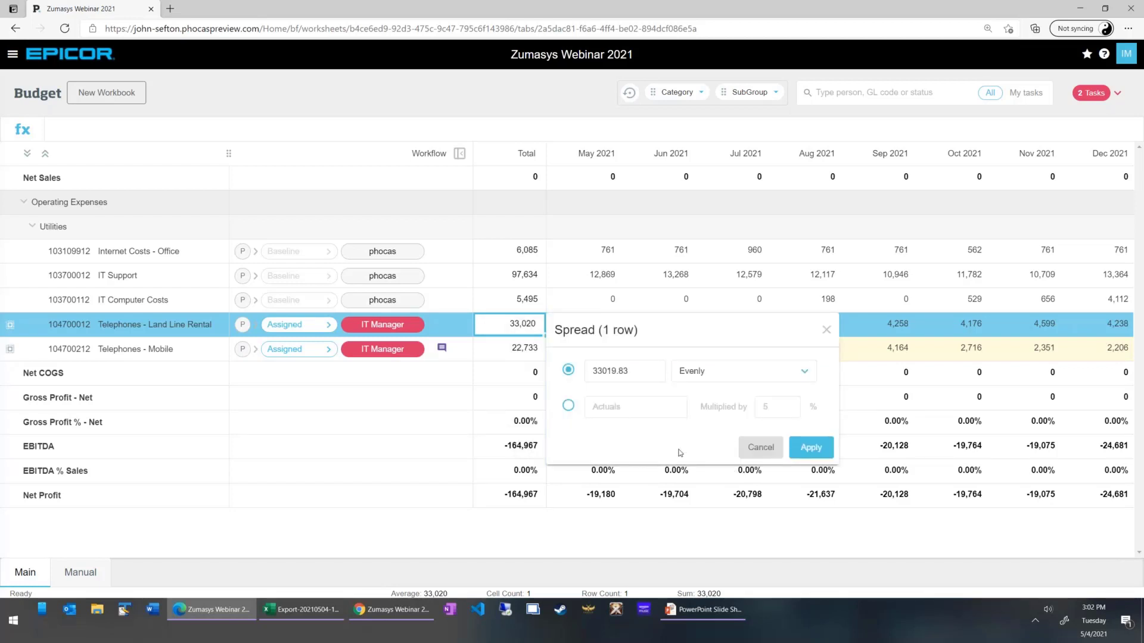
pyautogui.click(568, 406)
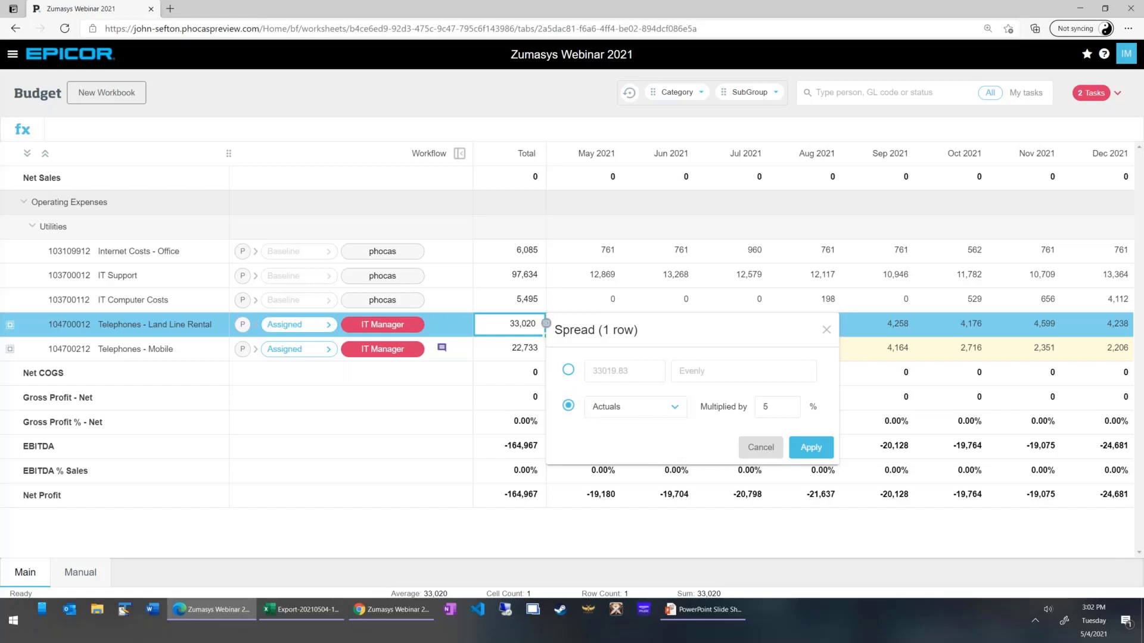
pyautogui.click(771, 406)
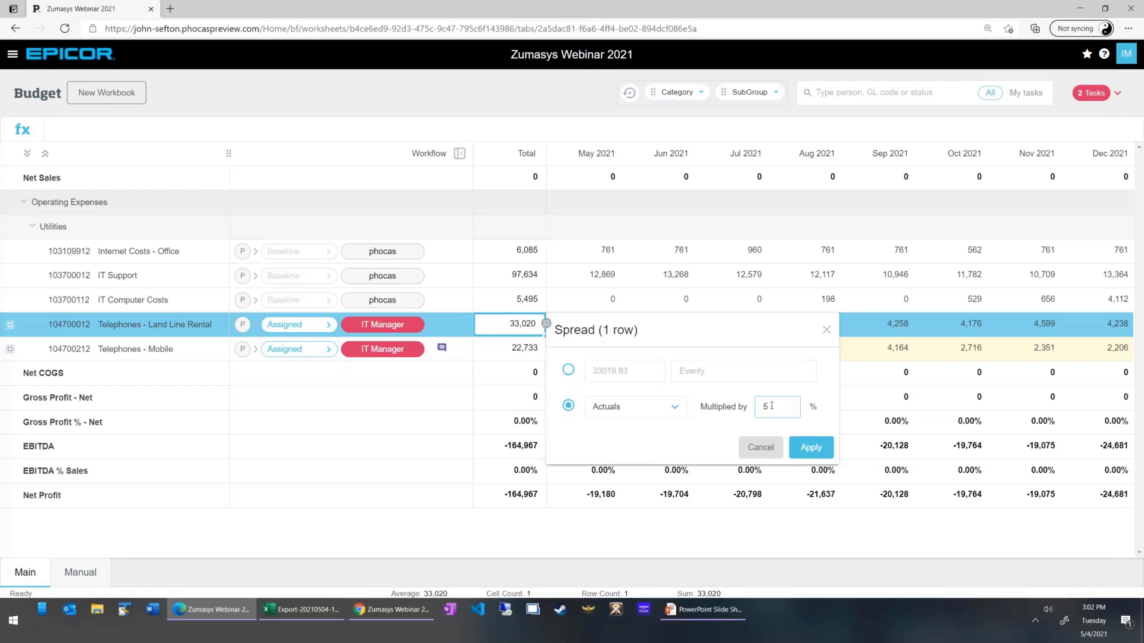
pyautogui.click(812, 450)
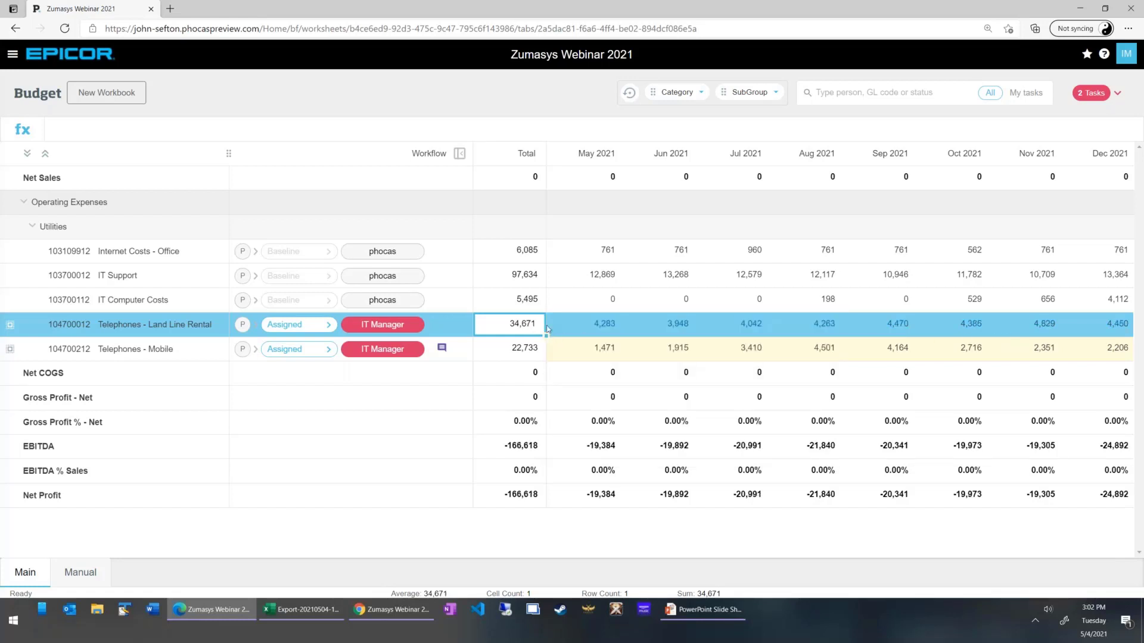
# Set the Telephones - Land Line Rental total to 35000, spread evenly across the months.
pyautogui.rightClick(516, 328)
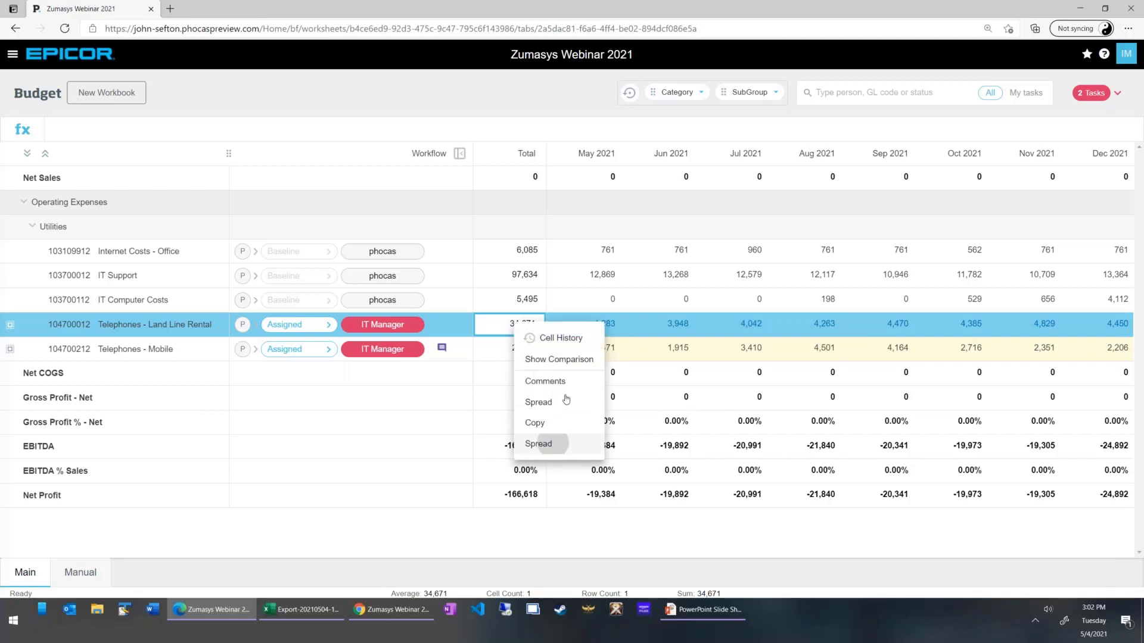
pyautogui.click(538, 439)
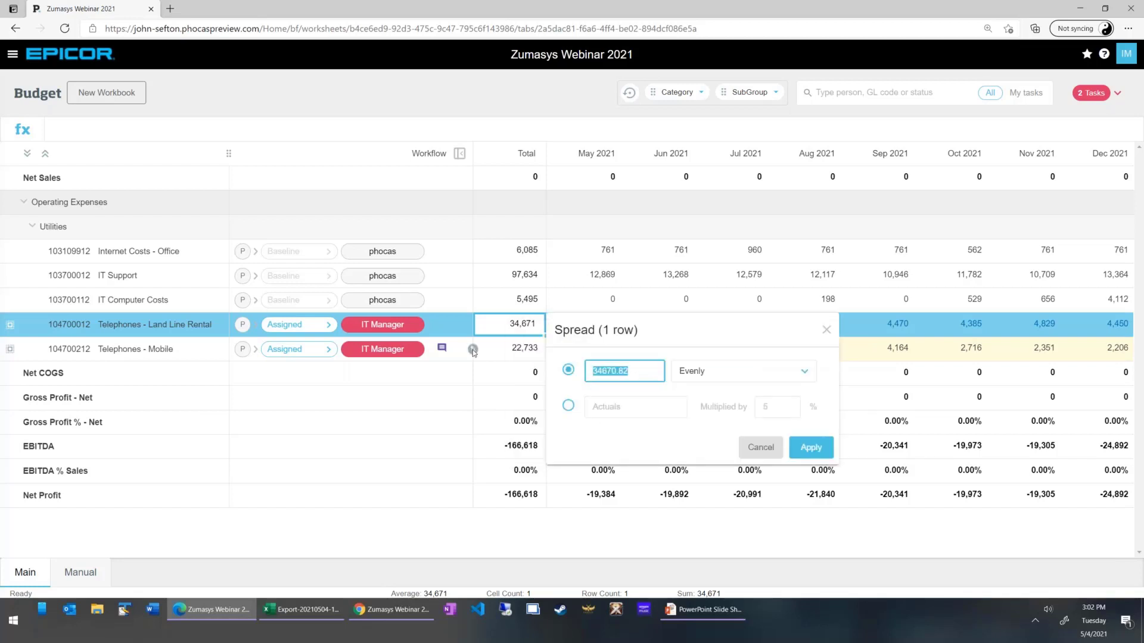
pyautogui.write('35000')
pyautogui.click(813, 448)
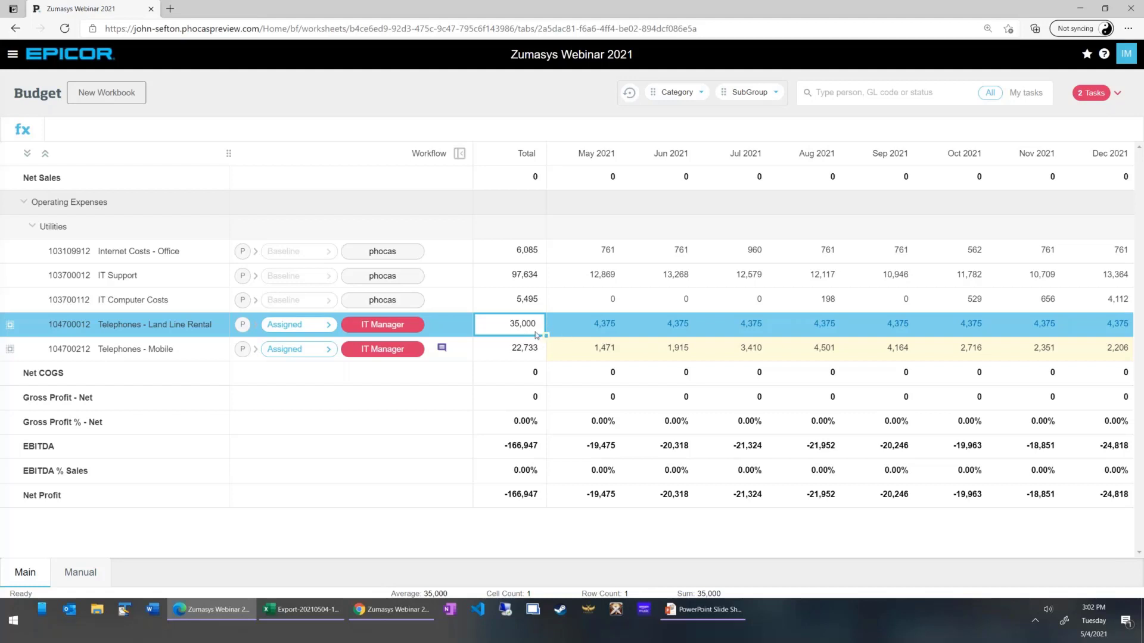
# Show the actuals comparison for Telephones - Land Line Rental and spread its 35000 total Based on Actuals.
pyautogui.click(473, 326)
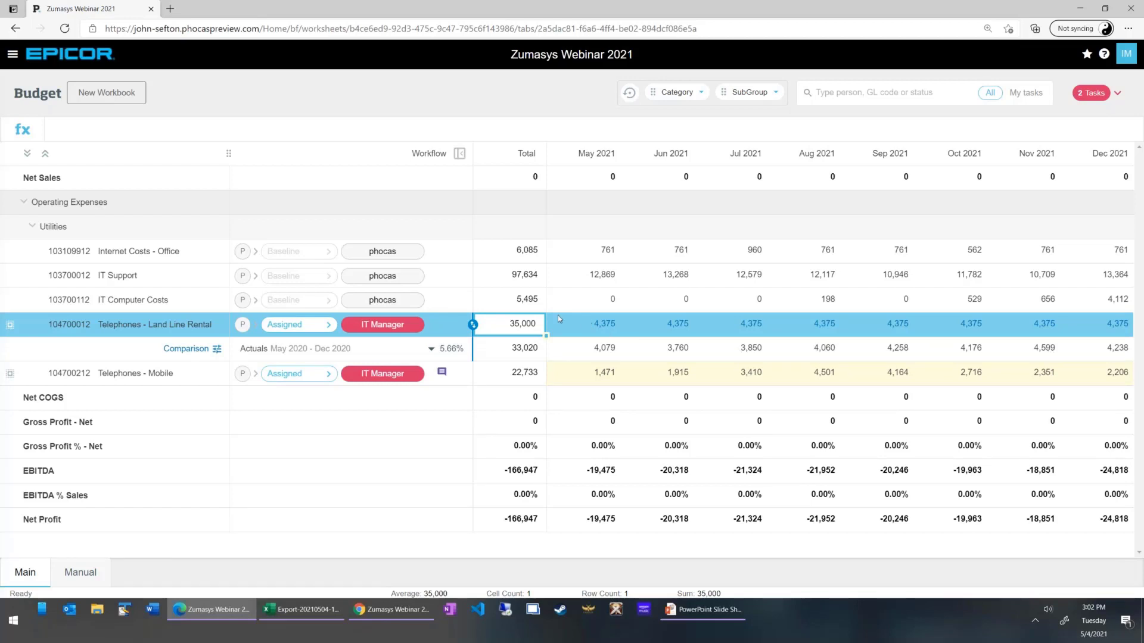
pyautogui.rightClick(524, 328)
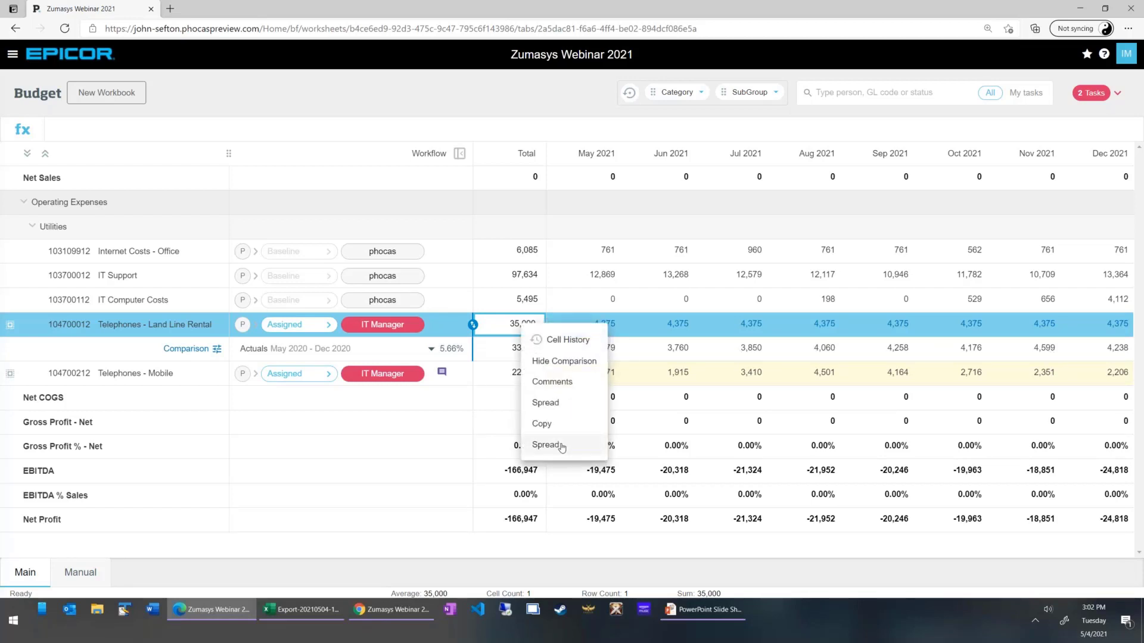
pyautogui.click(539, 445)
pyautogui.click(760, 373)
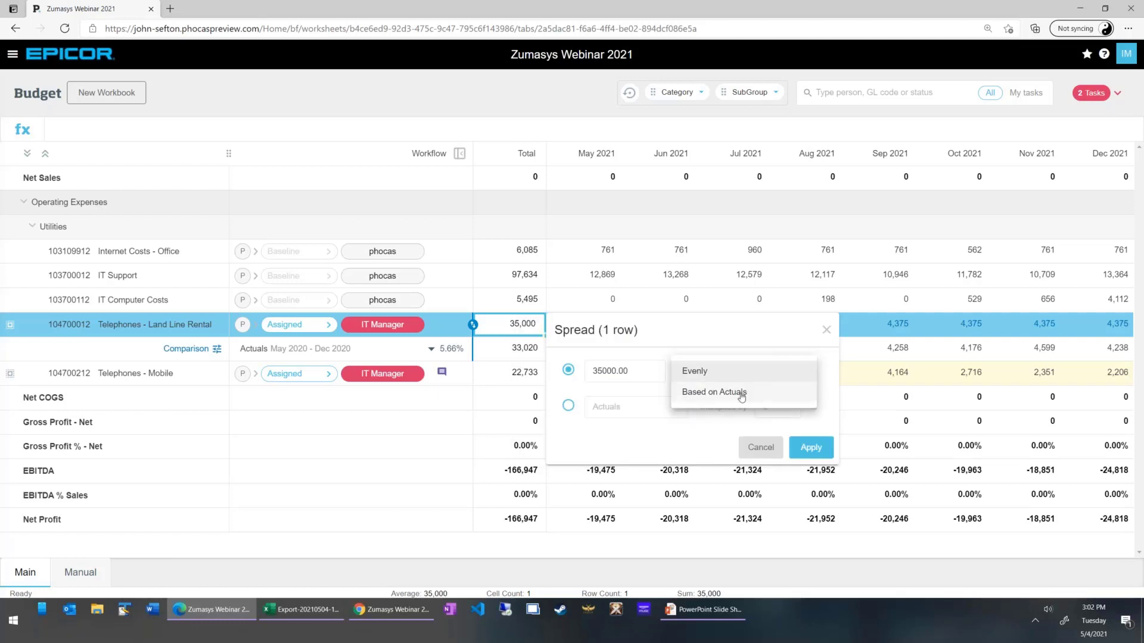
pyautogui.click(741, 395)
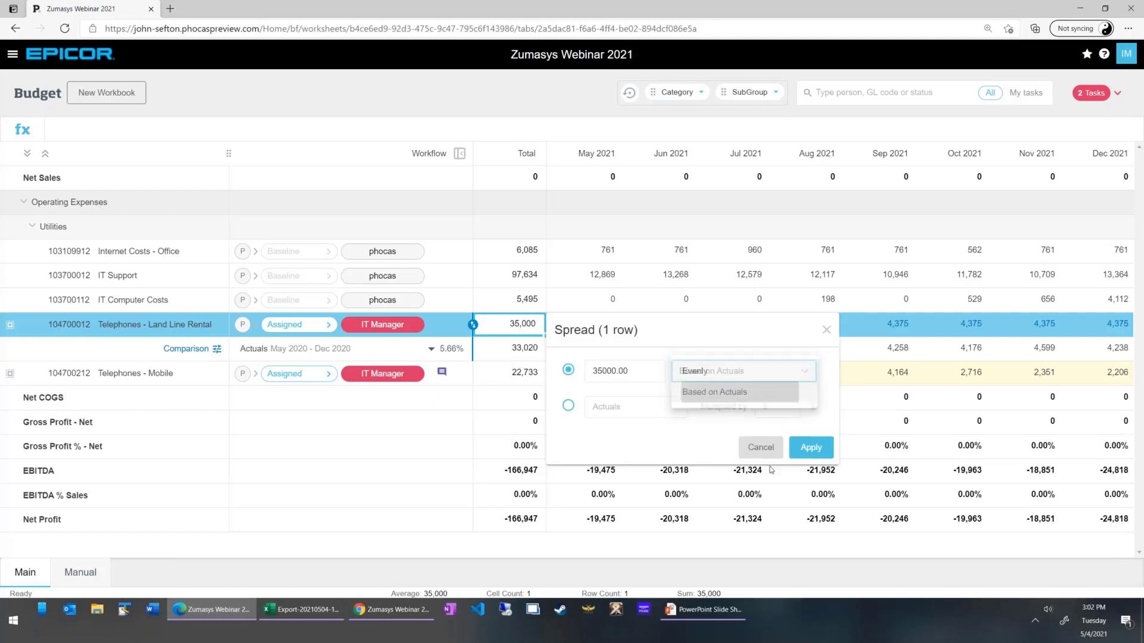
pyautogui.click(812, 447)
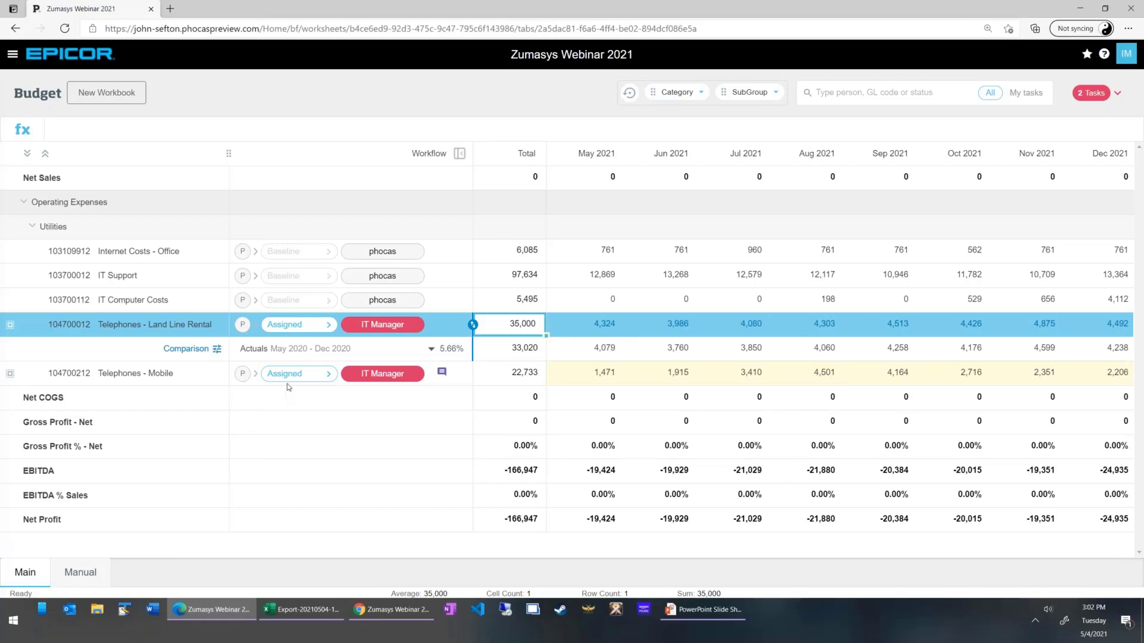
# Submit the Telephones - Land Line Rental line to phocas with the comment "All set boss".
pyautogui.click(304, 328)
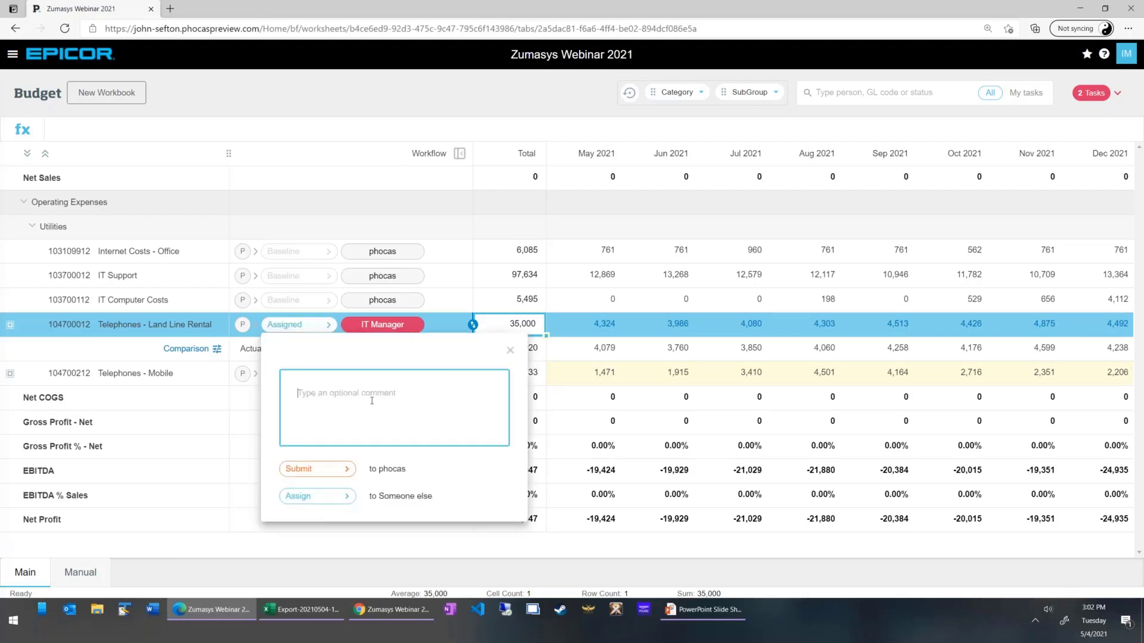
pyautogui.write('All set boss!')
pyautogui.click(300, 470)
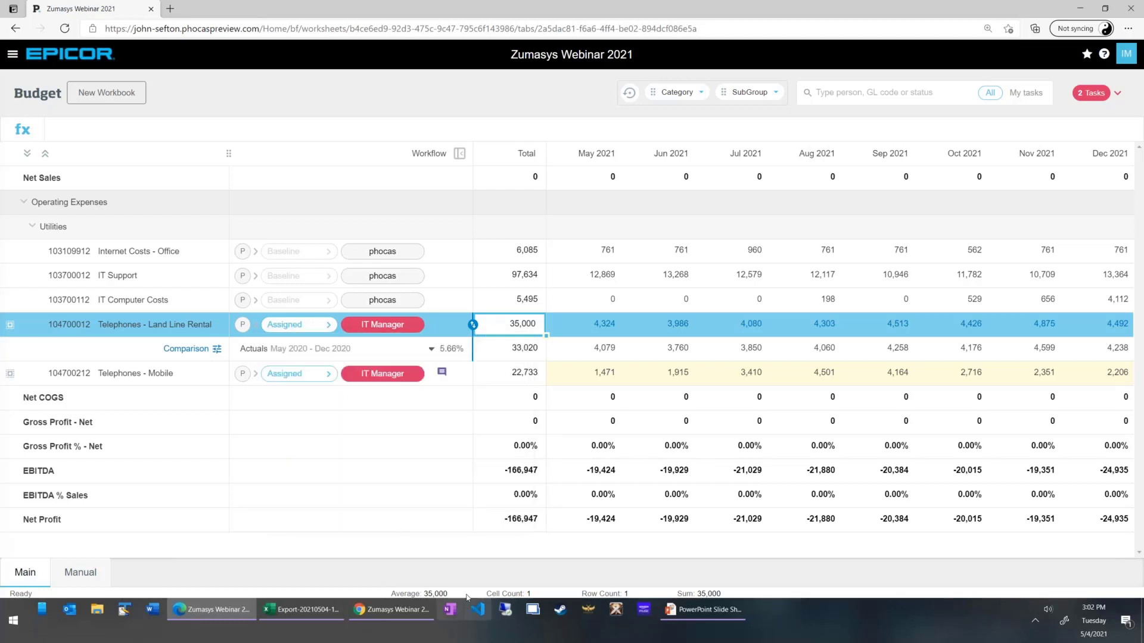
# Add a sum line under Telephones - Mobile and title its two lines Cell Phones and Cell Plans.
pyautogui.click(603, 352)
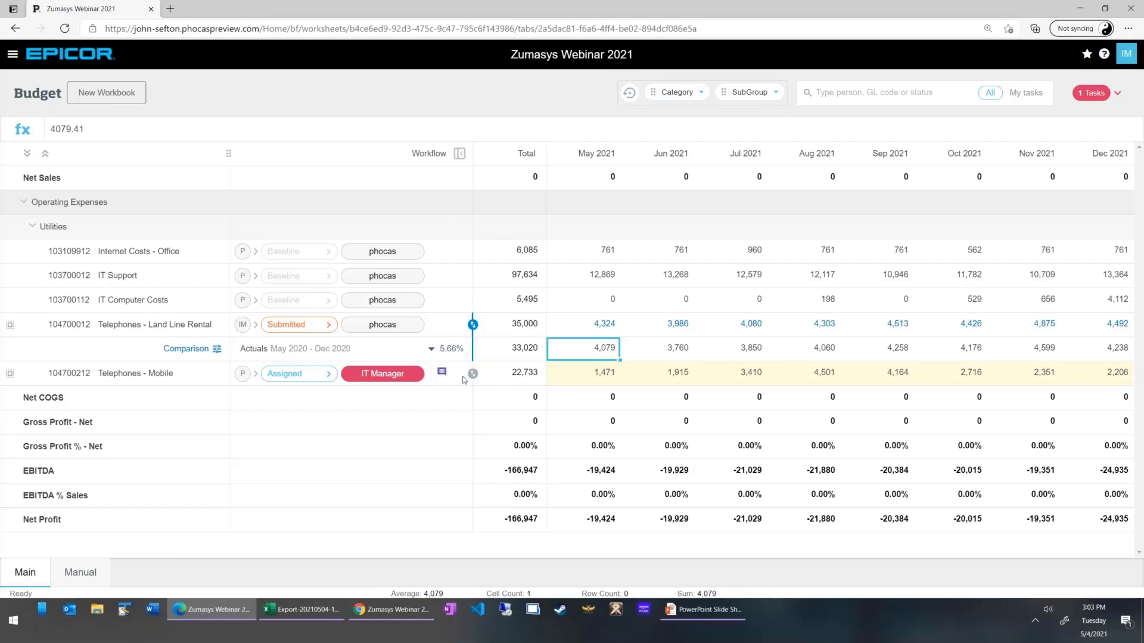
pyautogui.moveTo(440, 377)
pyautogui.click(221, 385)
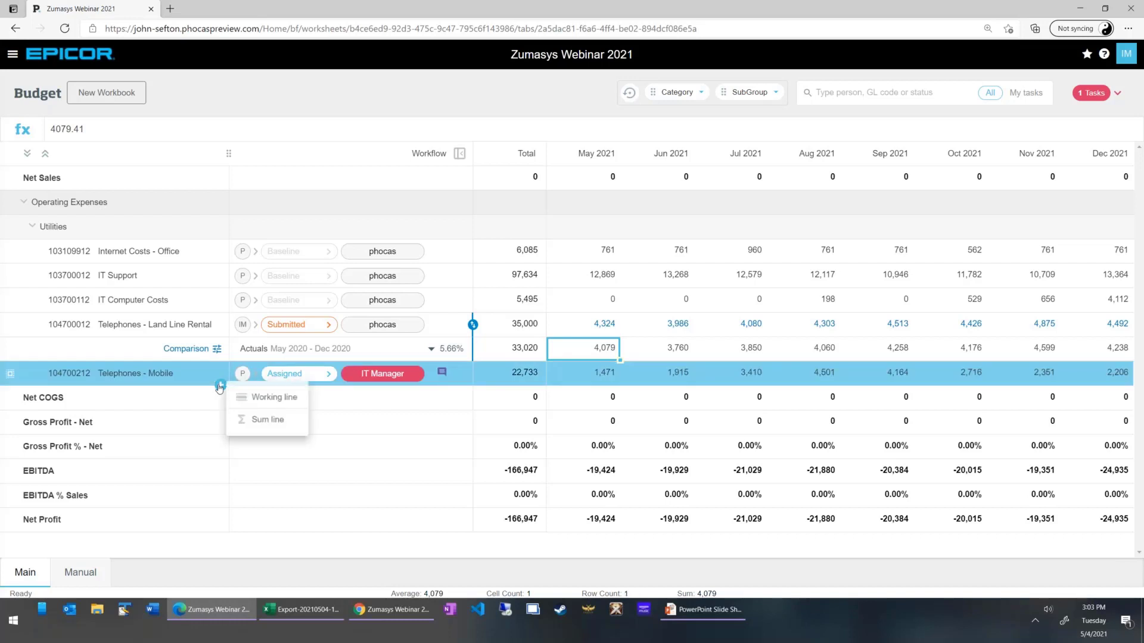
pyautogui.click(258, 420)
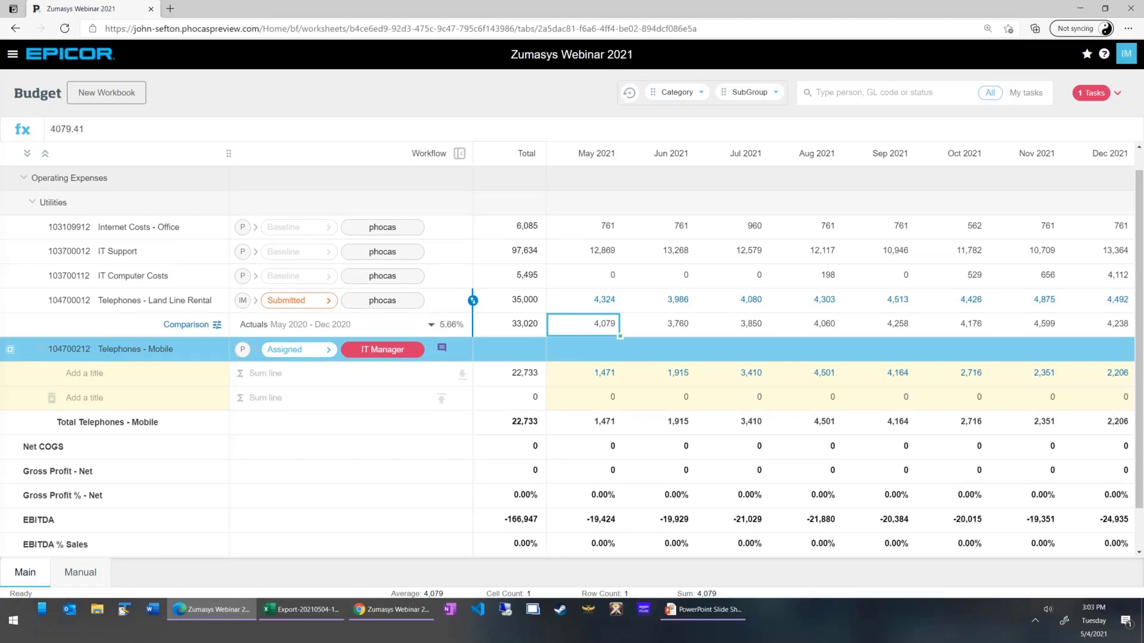
pyautogui.click(141, 376)
pyautogui.write('Cell Phones')
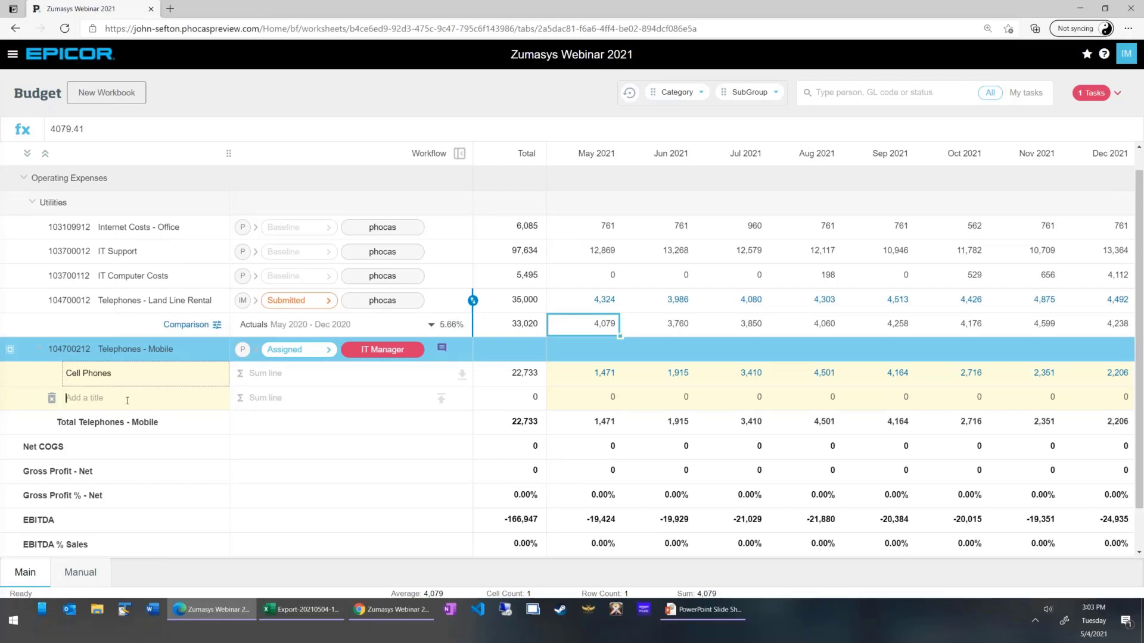
pyautogui.write('Cell Pla')
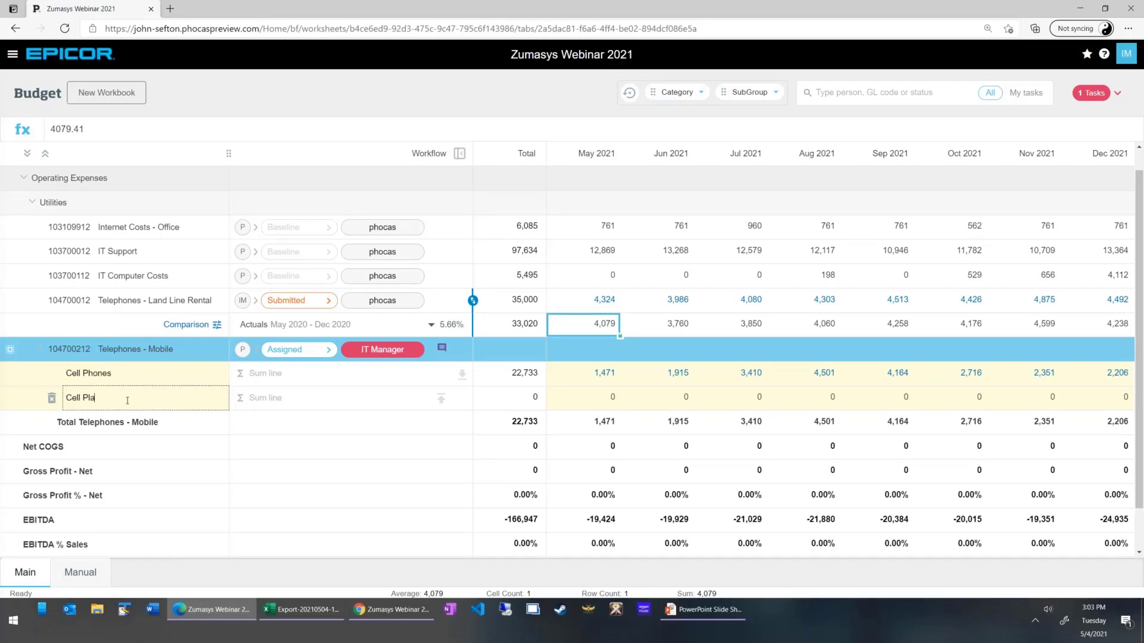
pyautogui.write('ns')
# Set the Cell Phones total to 10000, spread evenly across the months.
pyautogui.click(514, 374)
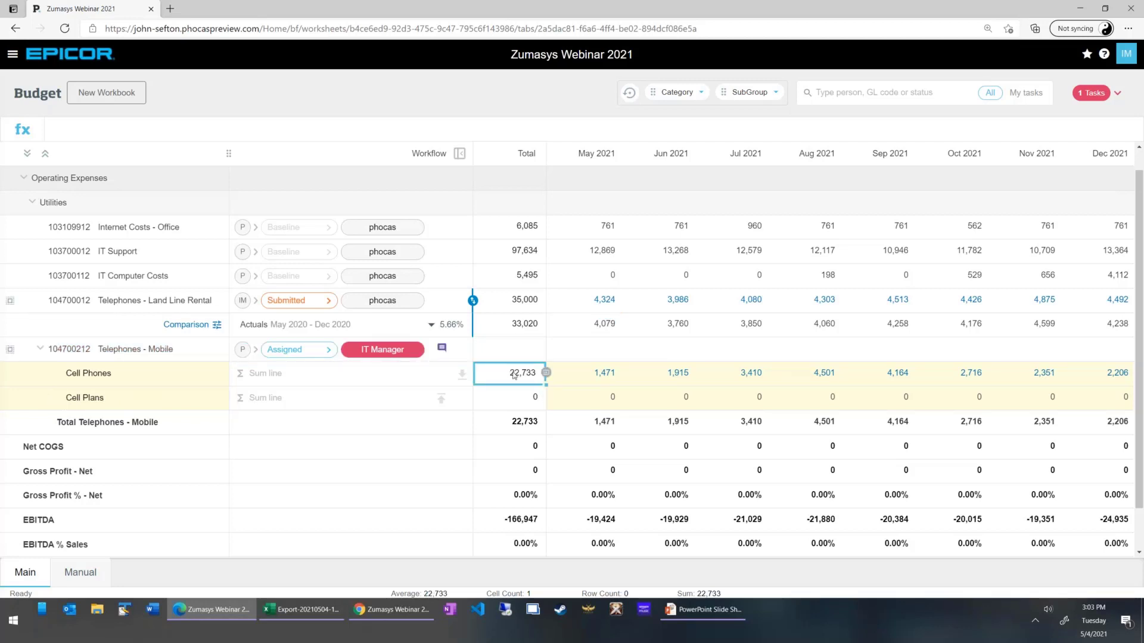
pyautogui.write('10000')
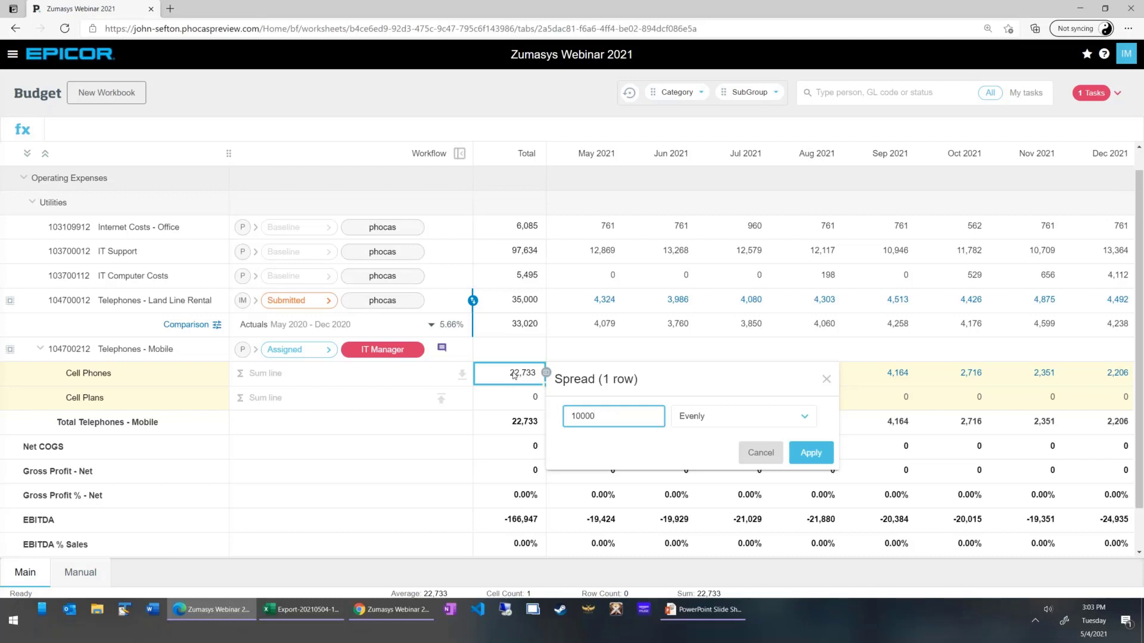
pyautogui.click(811, 453)
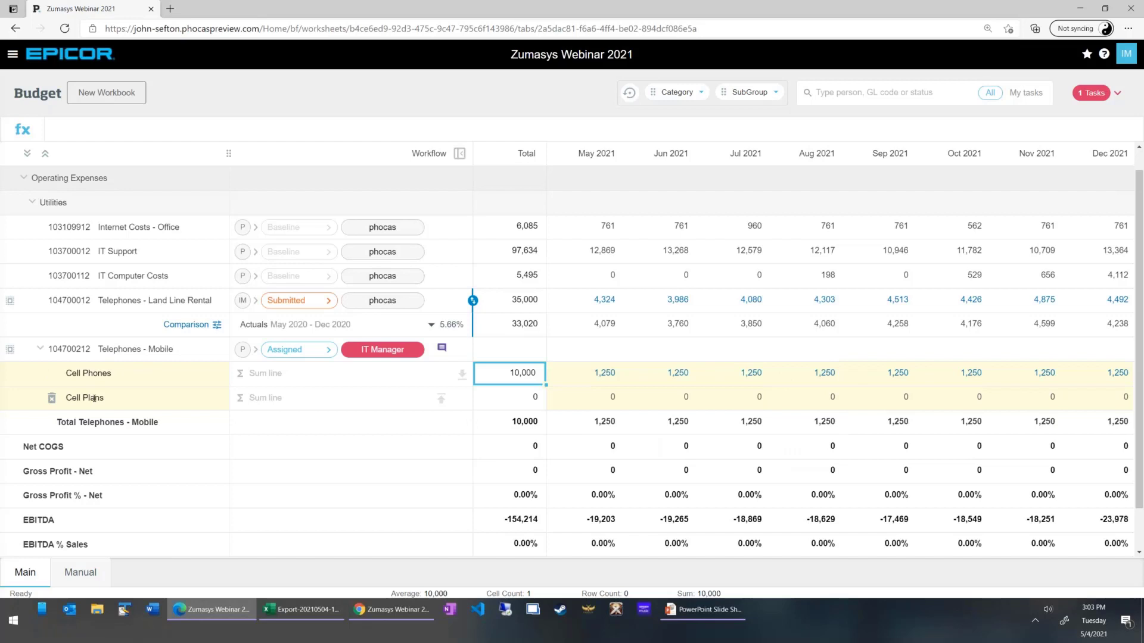
# Enter a May 2021 formula for Cell Plans that multiplies 100 by the Manual worksheet's May 2021 HeadCount driver.
pyautogui.click(580, 401)
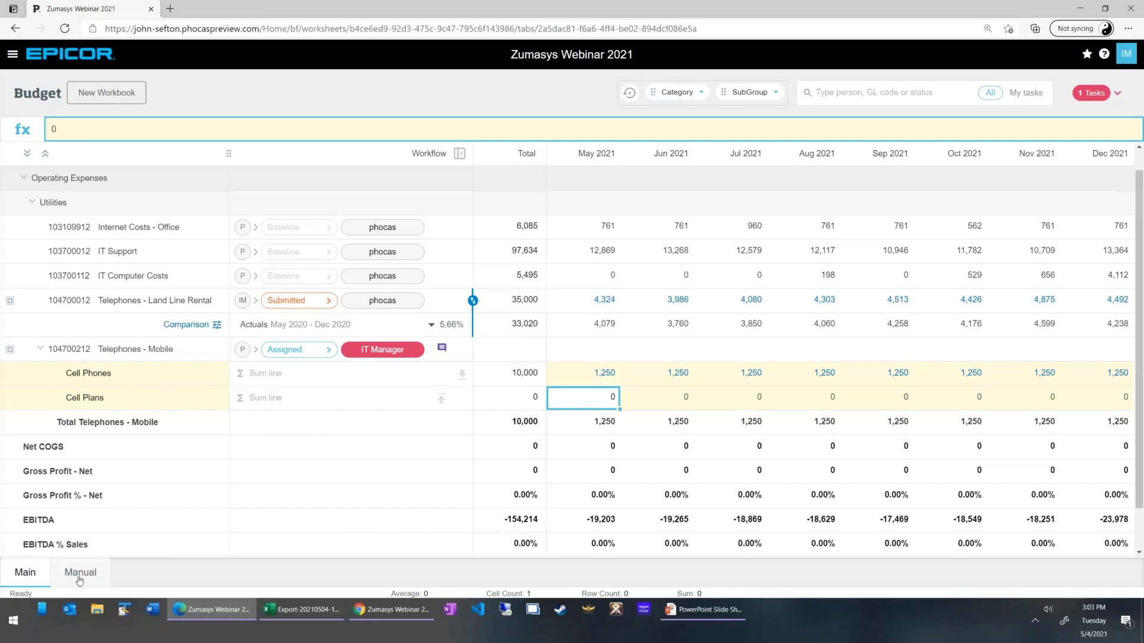
pyautogui.click(68, 133)
pyautogui.press('BackSpace')
pyautogui.write('=100*')
pyautogui.click(79, 578)
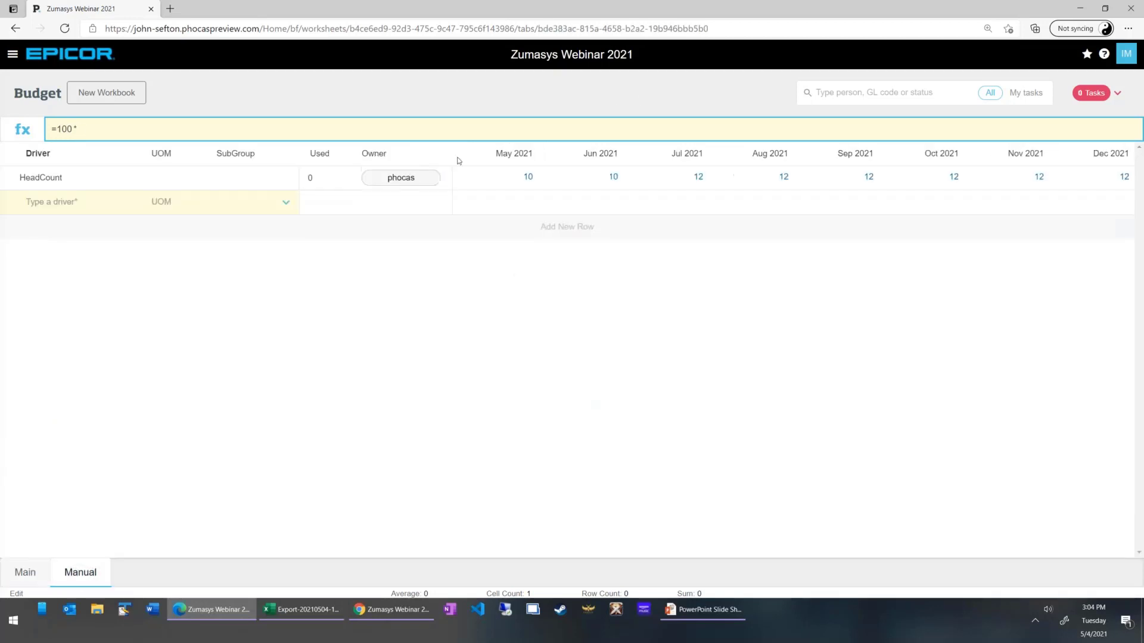
pyautogui.click(526, 181)
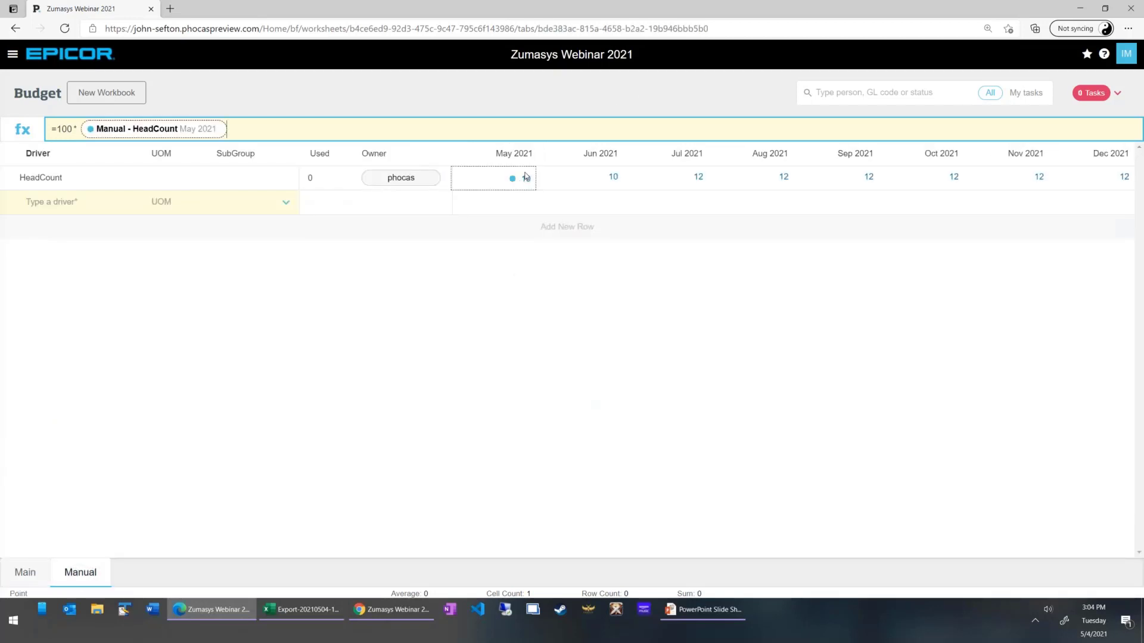
pyautogui.press('Return')
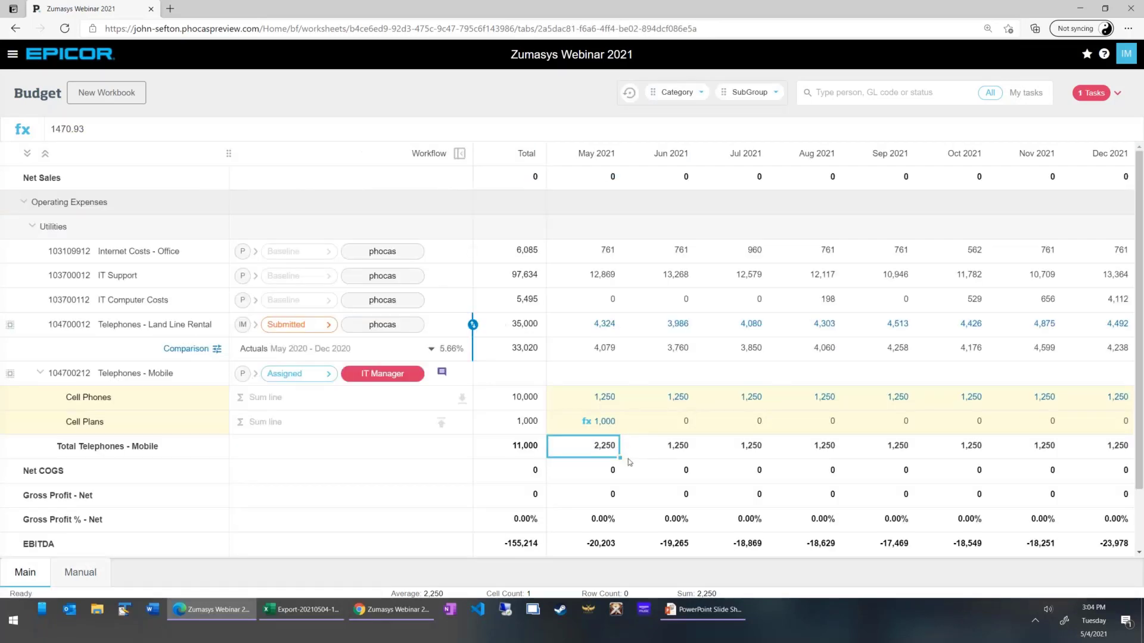
# Copy the May 2021 Cell Plans formula forward to the remaining months.
pyautogui.moveTo(587, 424)
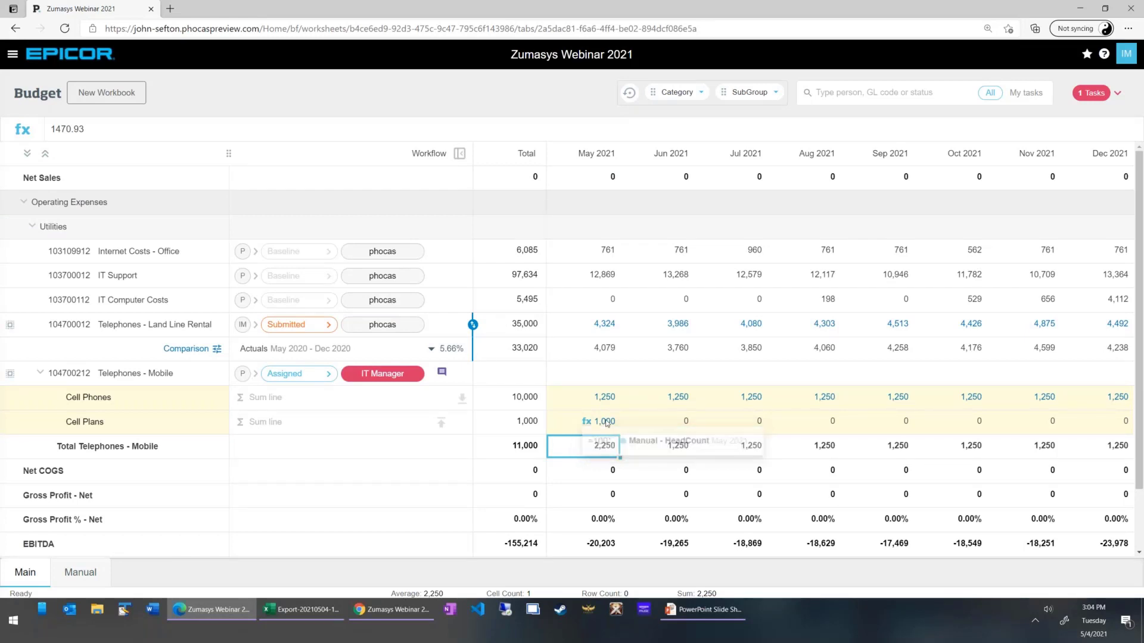
pyautogui.click(605, 423)
pyautogui.rightClick(605, 422)
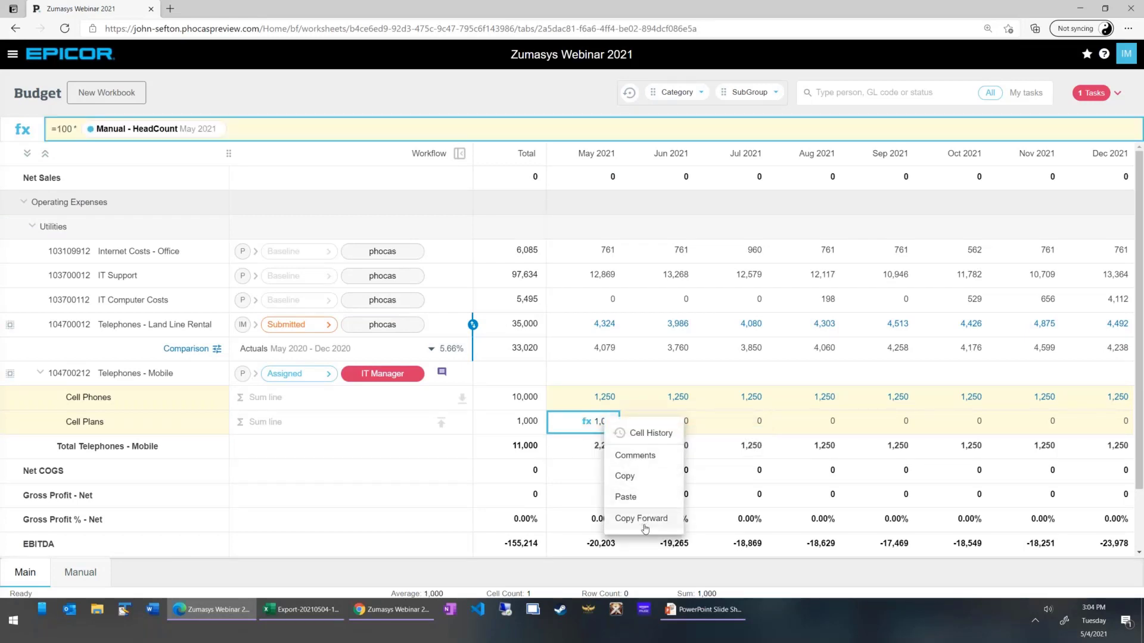
pyautogui.click(644, 517)
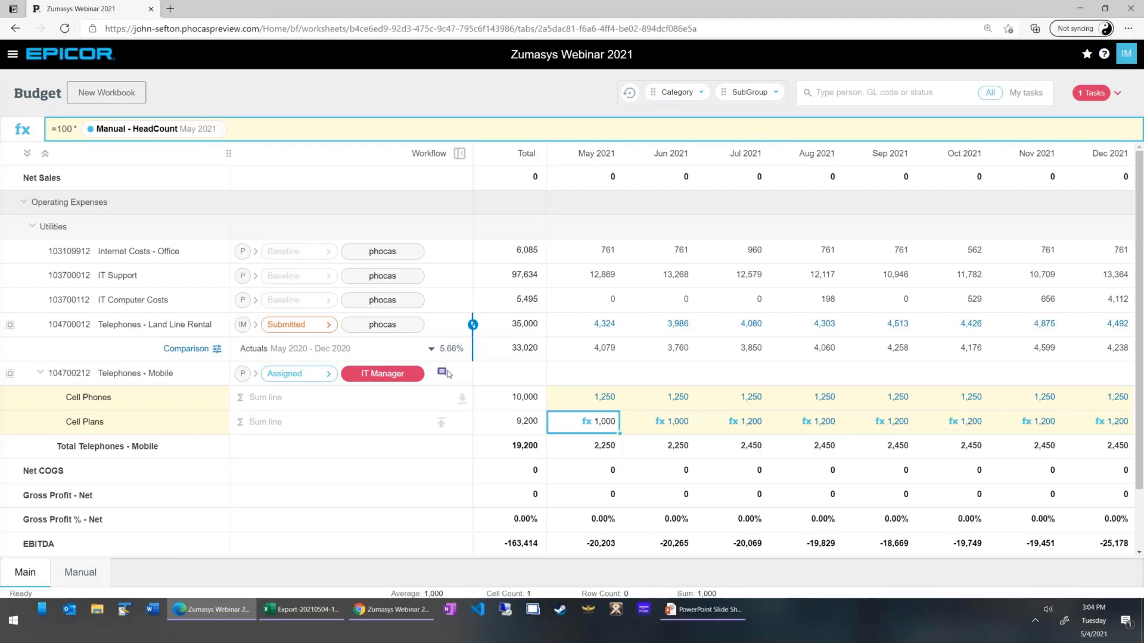
# Check the assignment note on Telephones - Mobile and submit the line to phocas with the comment "All set boss!".
pyautogui.moveTo(441, 376)
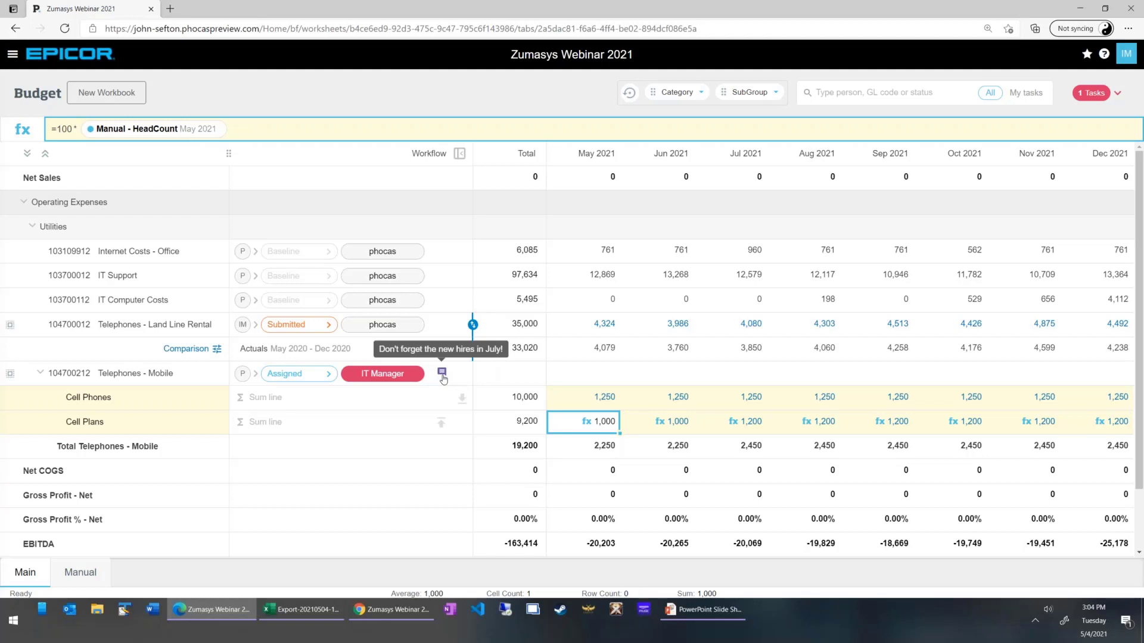
pyautogui.click(298, 374)
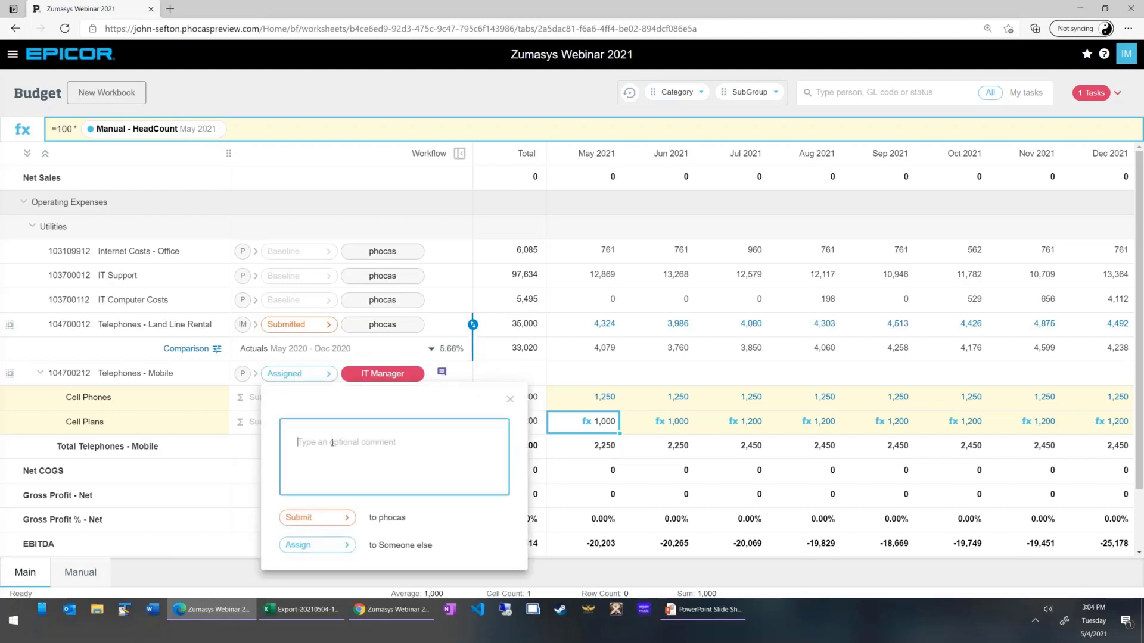
pyautogui.write('All set boiss')
pyautogui.press('BackSpace')
pyautogui.press('BackSpace')
pyautogui.press('BackSpace')
pyautogui.write('ss')
pyautogui.click(315, 520)
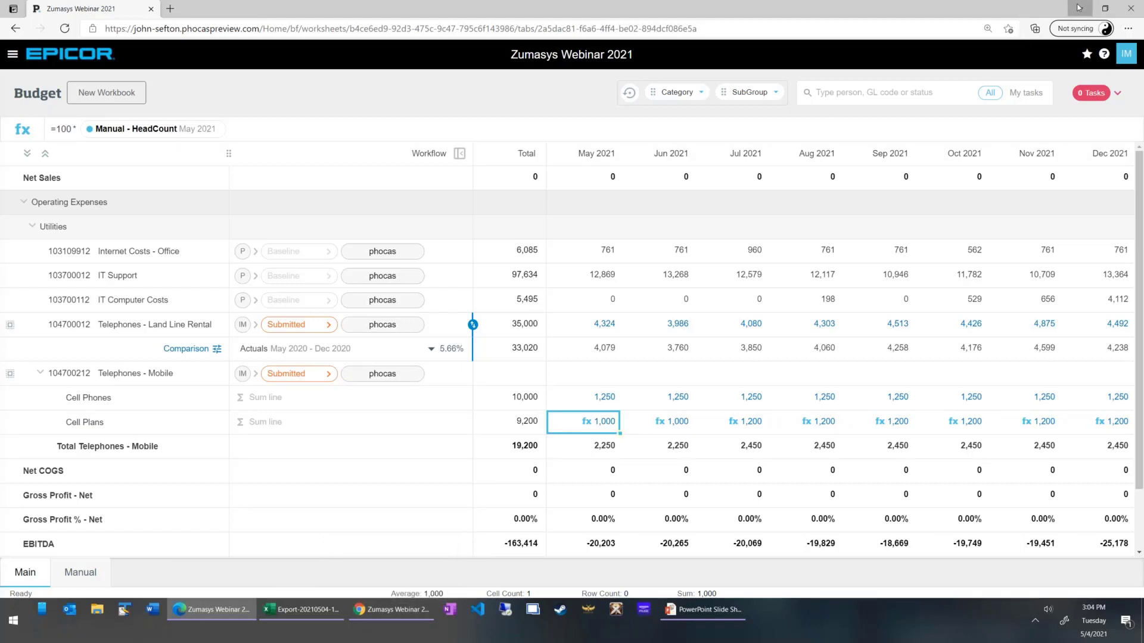
# Switch to the phocas user's Chrome window and show the submitted tasks on the Main worksheet.
pyautogui.hotkey('alt', 'Tab')
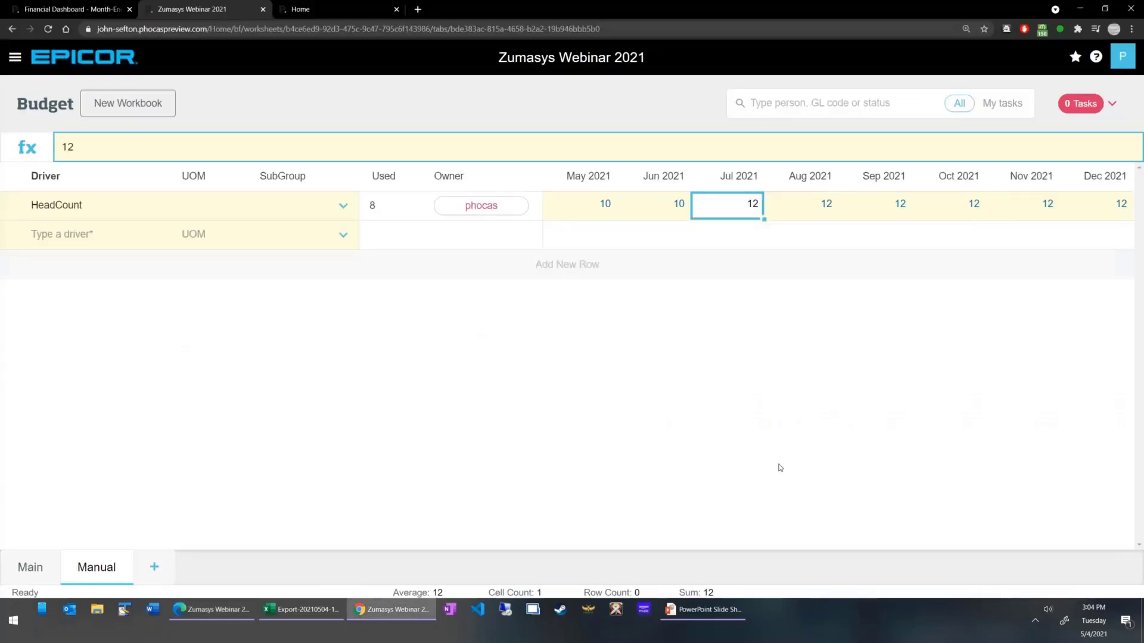
pyautogui.click(31, 570)
pyautogui.click(1076, 106)
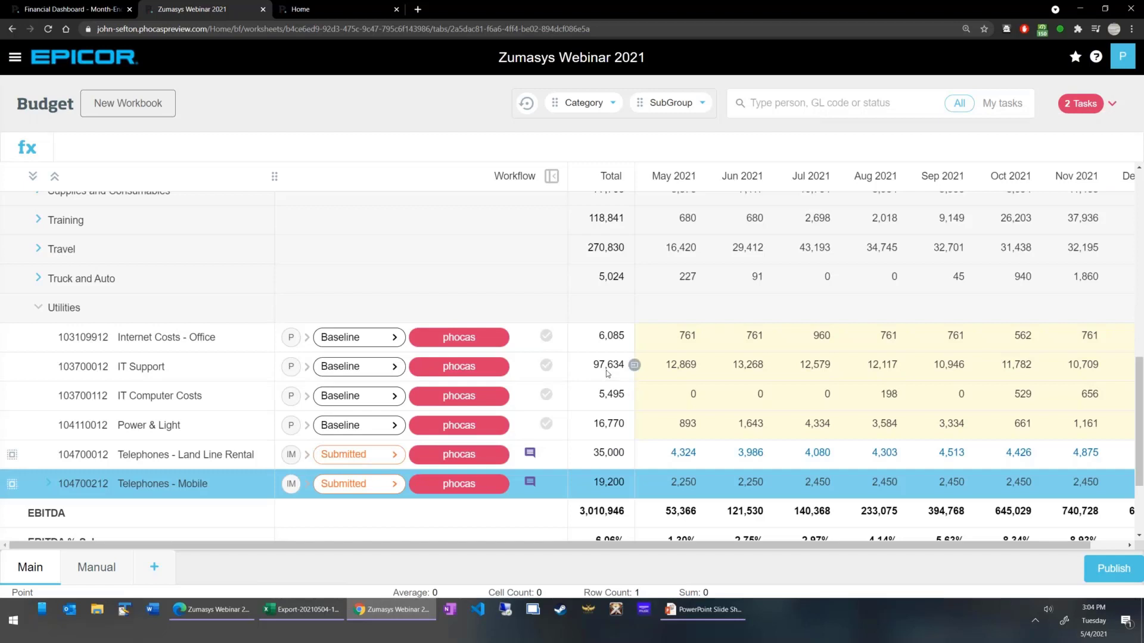
pyautogui.scroll(-3, 596, 411)
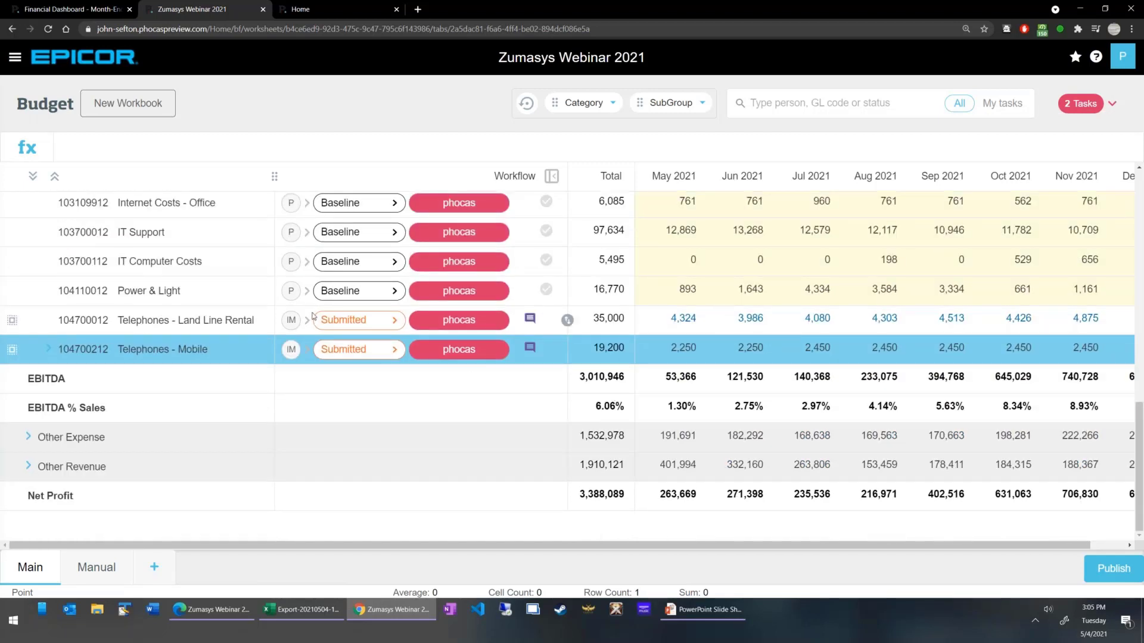
# Accept the submitted Telephones - Land Line Rental line without a comment and mark it completed.
pyautogui.click(360, 321)
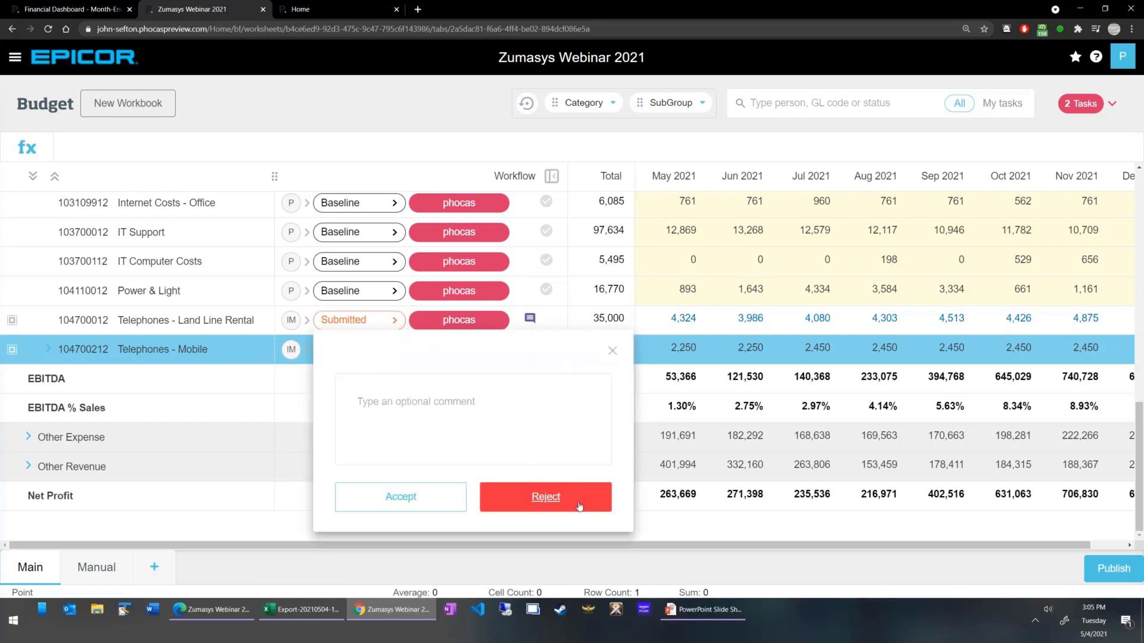
pyautogui.click(445, 400)
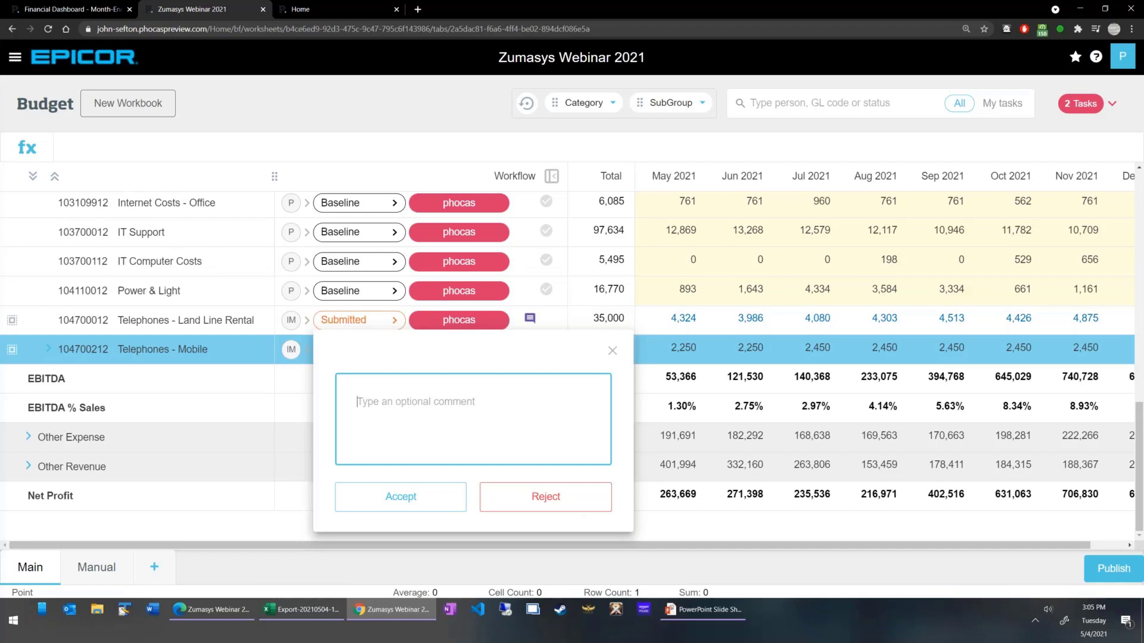
pyautogui.click(403, 498)
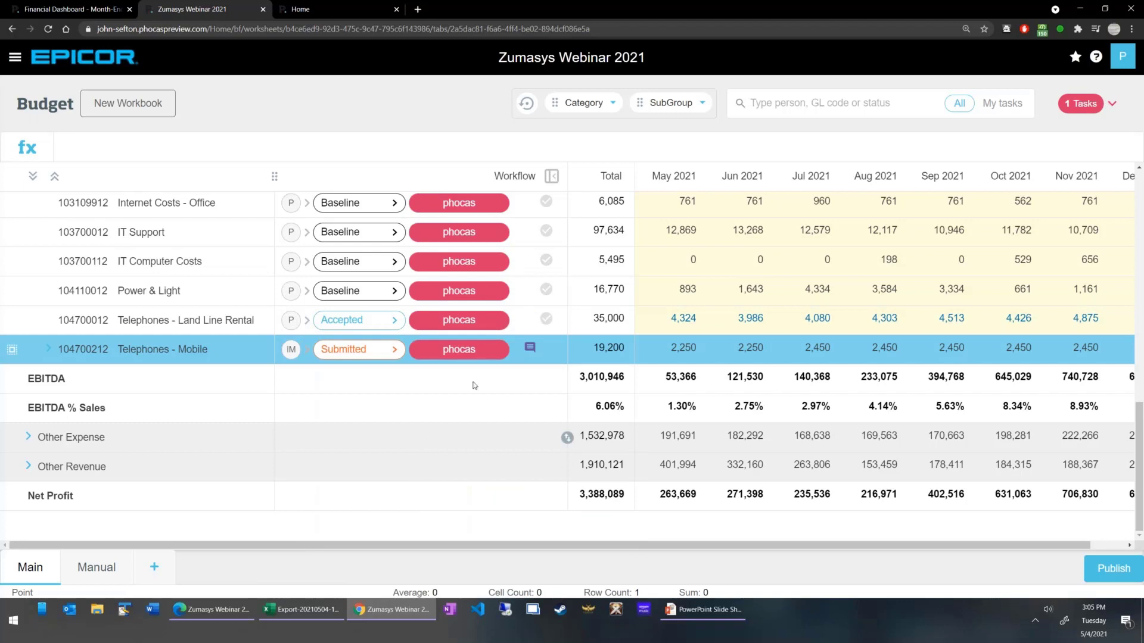
pyautogui.click(547, 320)
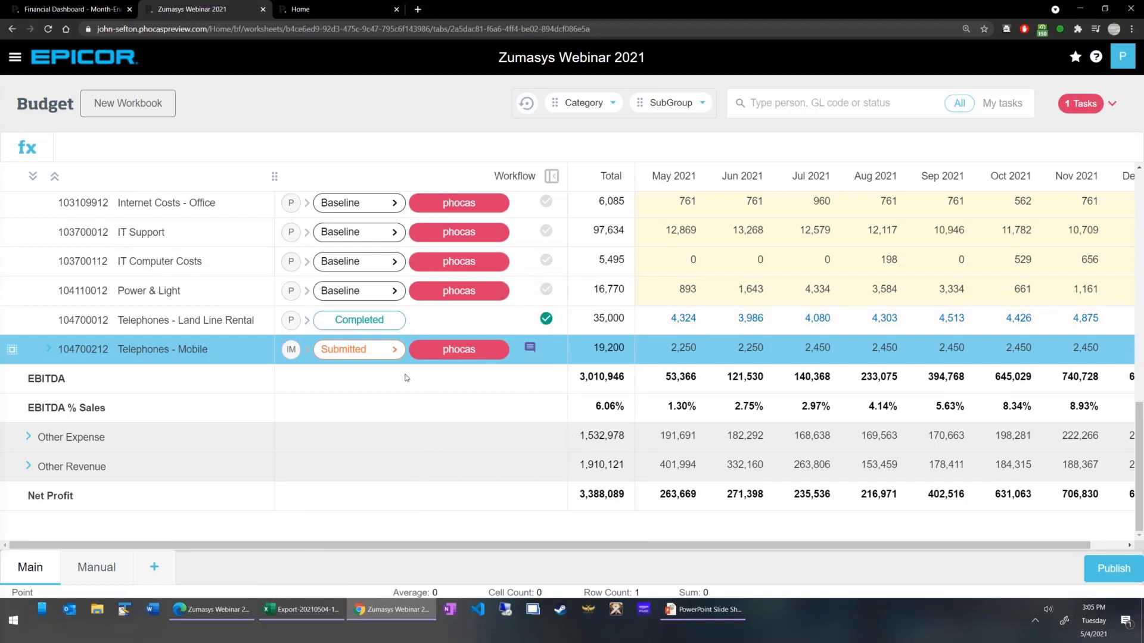
# Accept the submitted Telephones - Mobile line and mark it completed.
pyautogui.click(356, 350)
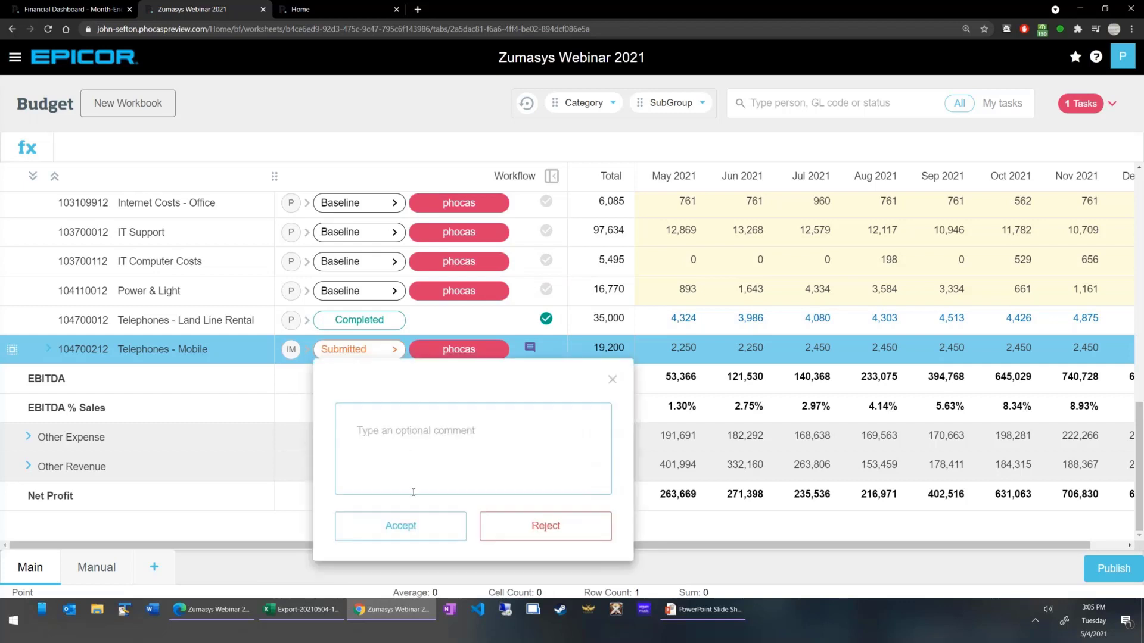
pyautogui.click(401, 525)
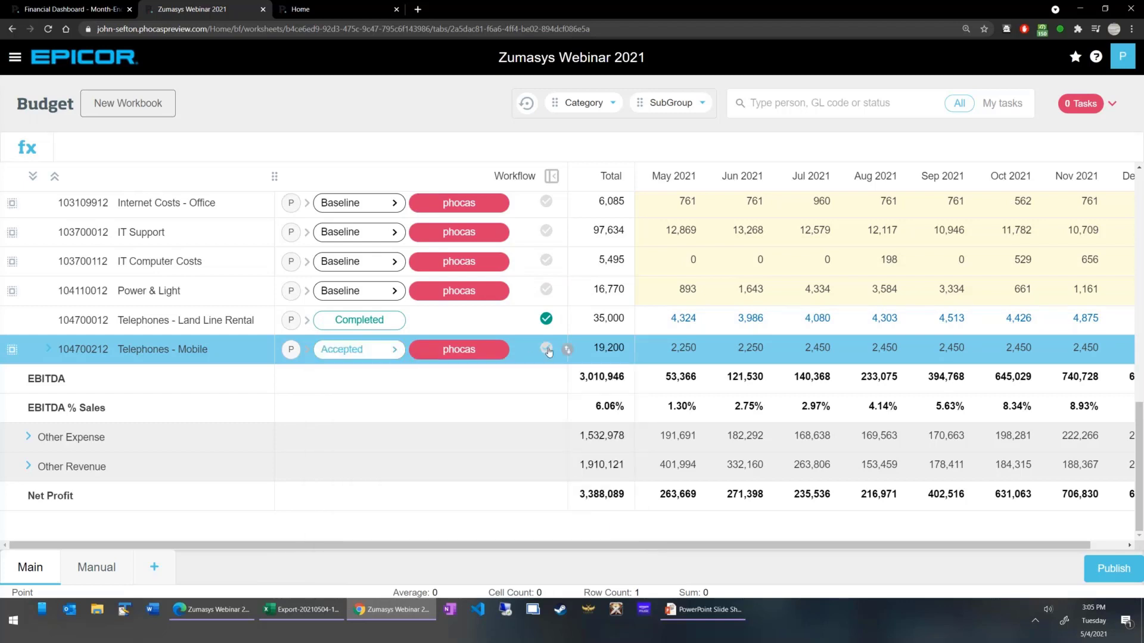
pyautogui.click(547, 349)
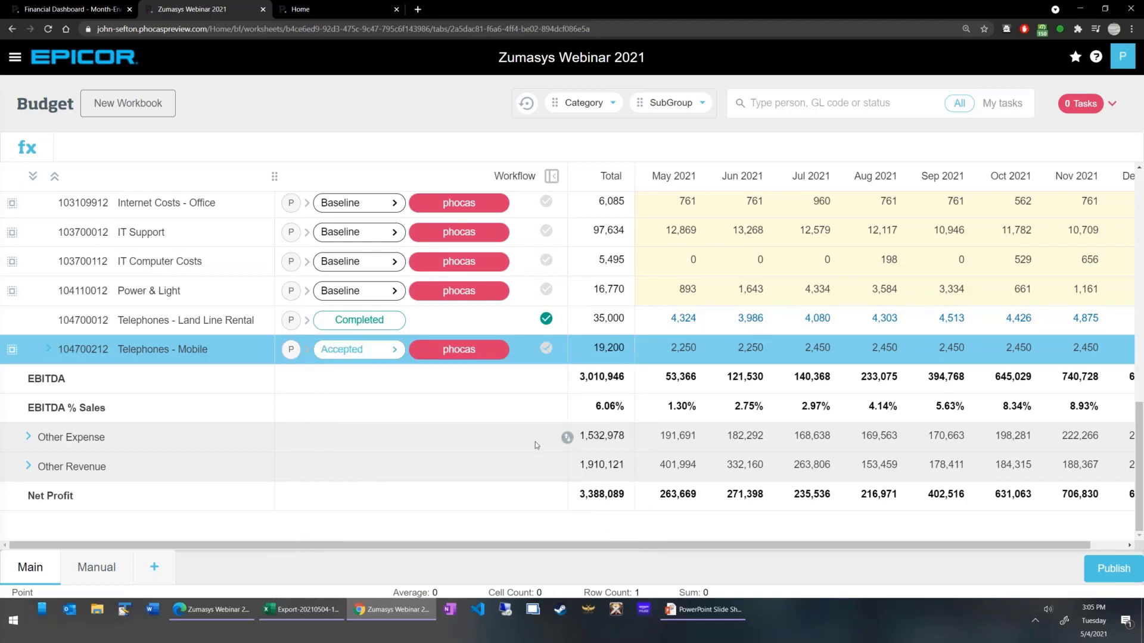
# Review the workflow history of the Telephones - Mobile line and close it.
pyautogui.rightClick(474, 352)
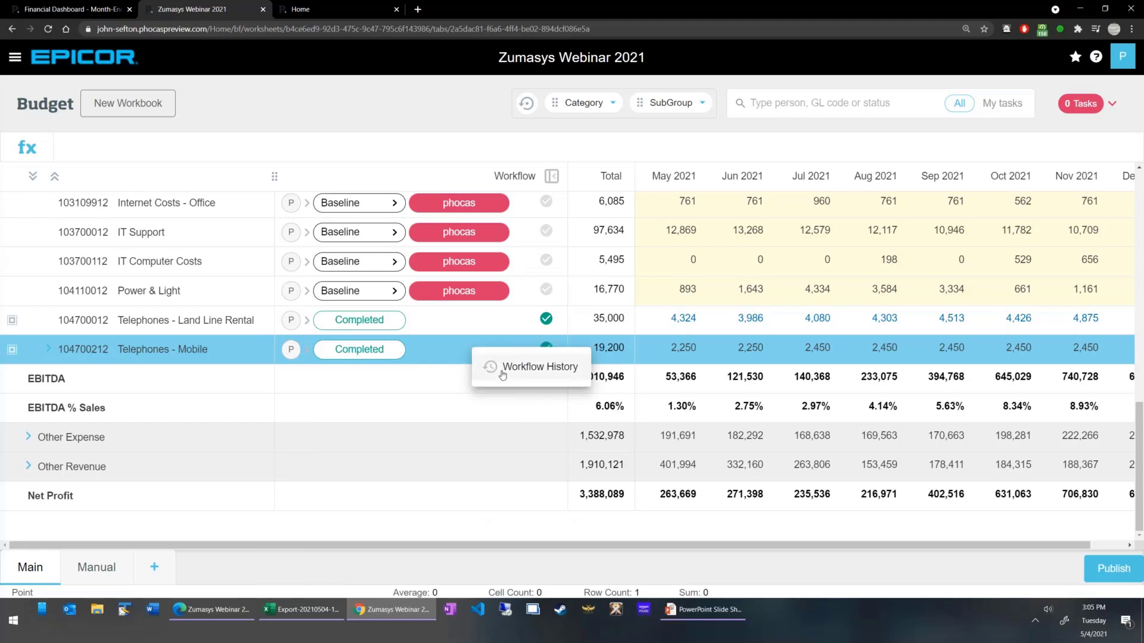
pyautogui.click(502, 371)
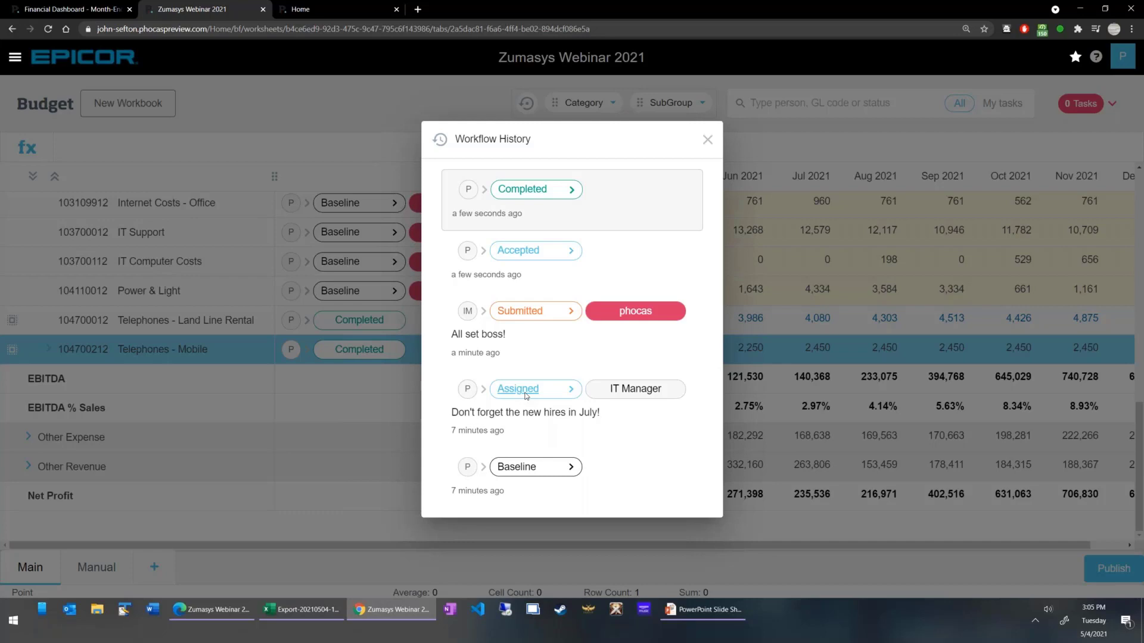
pyautogui.click(708, 140)
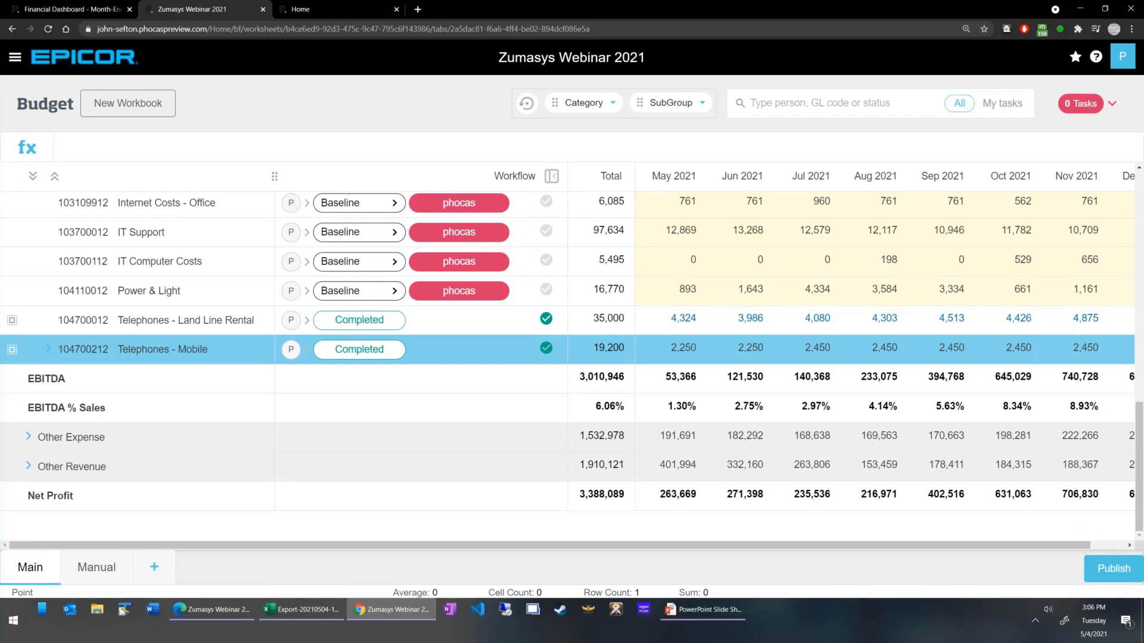
# Open the publishing options for the Main worksheet and view the available budget streams.
pyautogui.click(1113, 568)
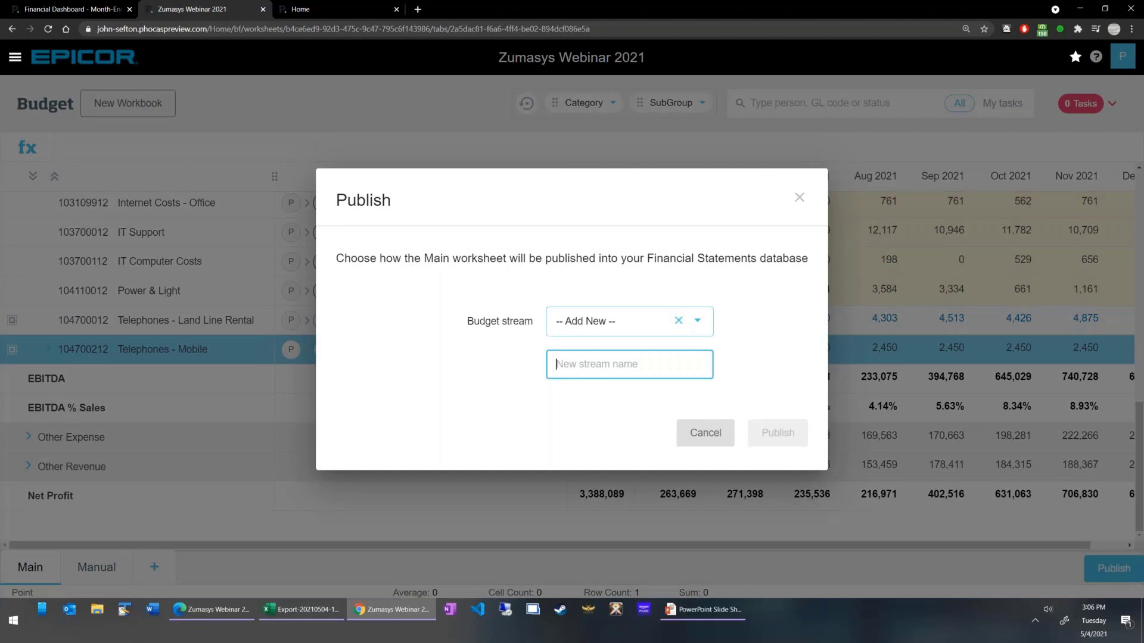
pyautogui.click(697, 325)
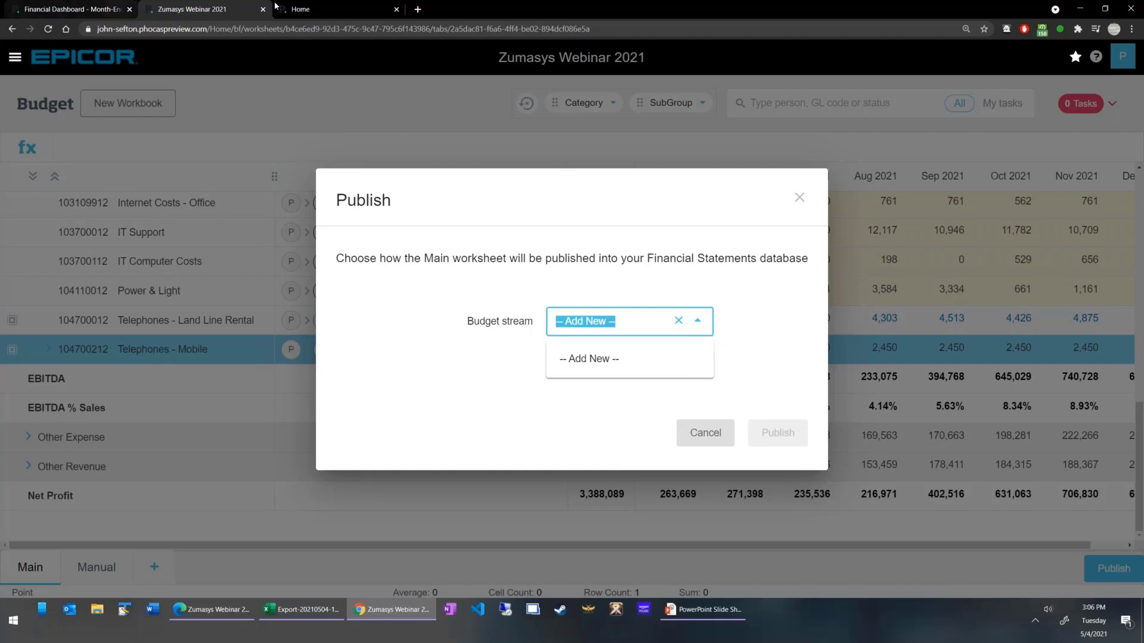
# Leave the Month-End dashboard for the home page and open the Financial Statements database.
pyautogui.click(72, 9)
pyautogui.click(112, 67)
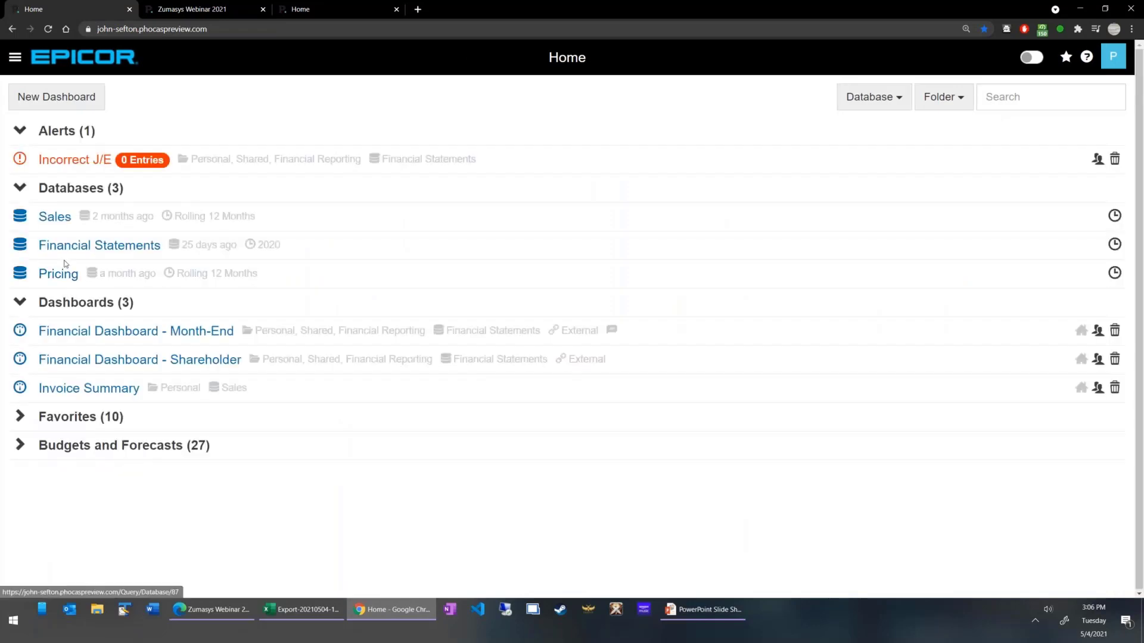
pyautogui.click(64, 273)
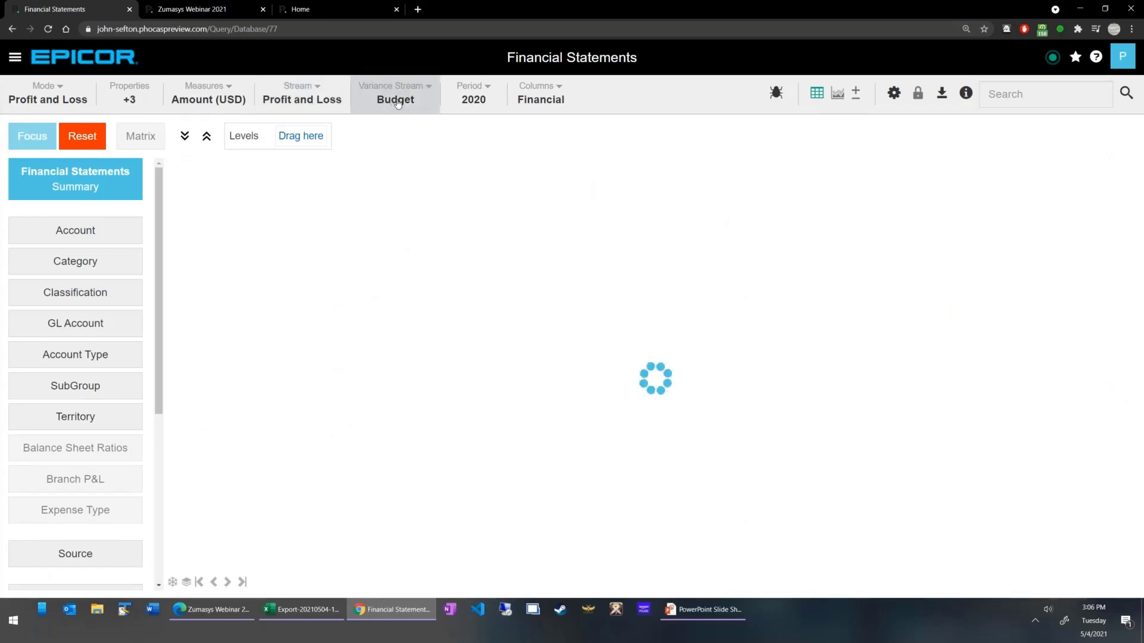
# Set the Financial Statements reporting period to Rolling 12 Months and view the available variance streams.
pyautogui.click(396, 100)
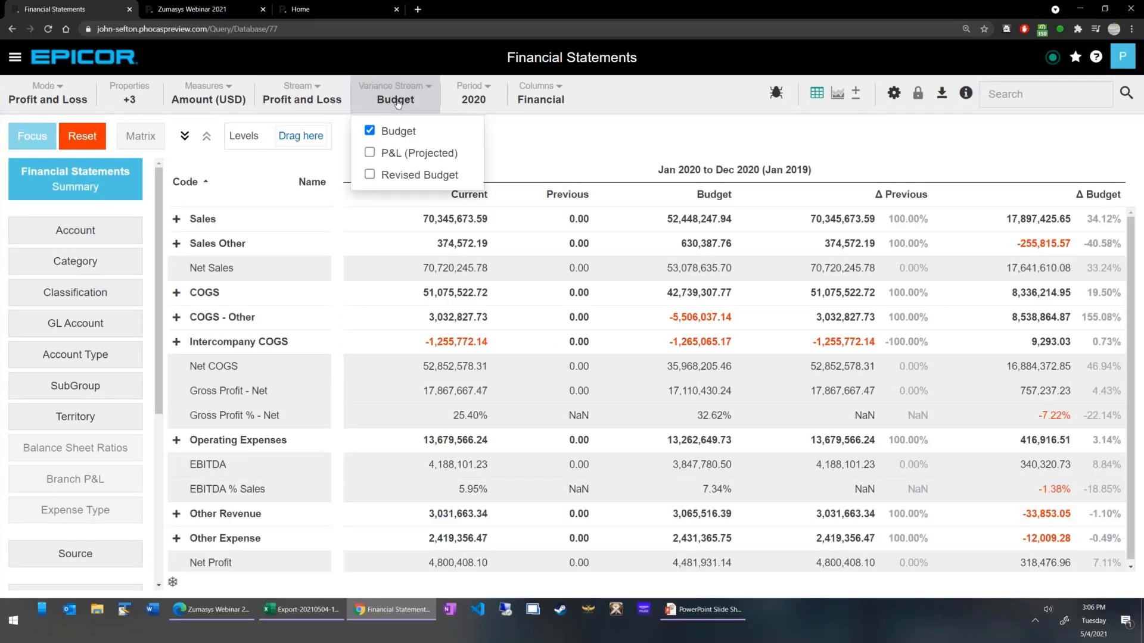
pyautogui.click(490, 102)
pyautogui.click(498, 233)
pyautogui.click(393, 100)
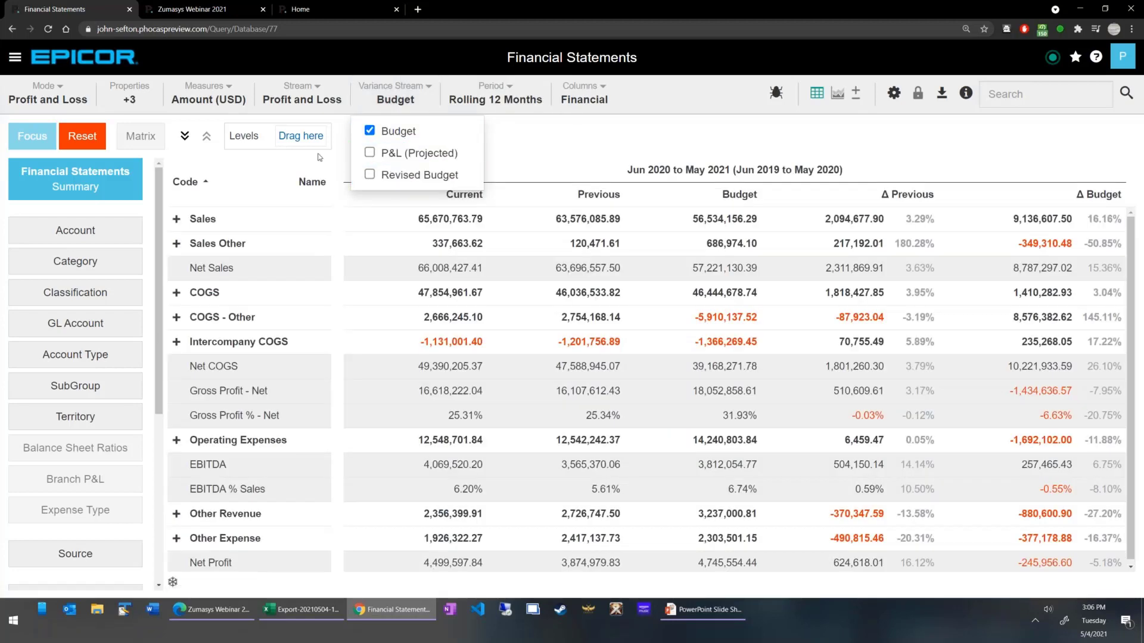
# Return to the Zumasys Webinar 2021 workbook and close the publishing options without publishing.
pyautogui.click(301, 9)
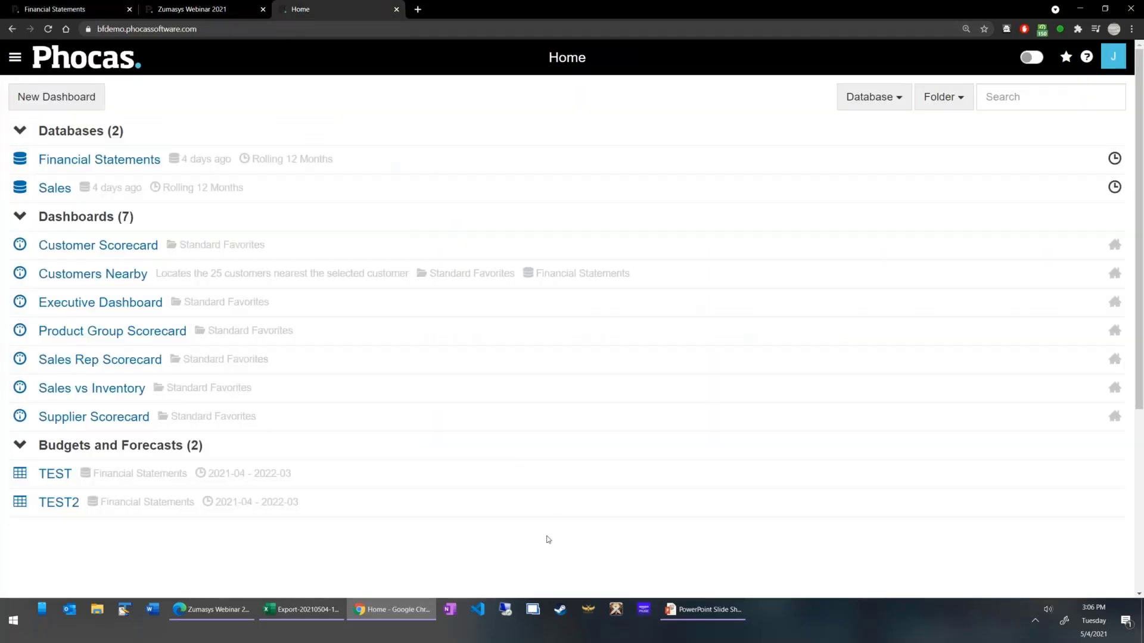
pyautogui.click(196, 9)
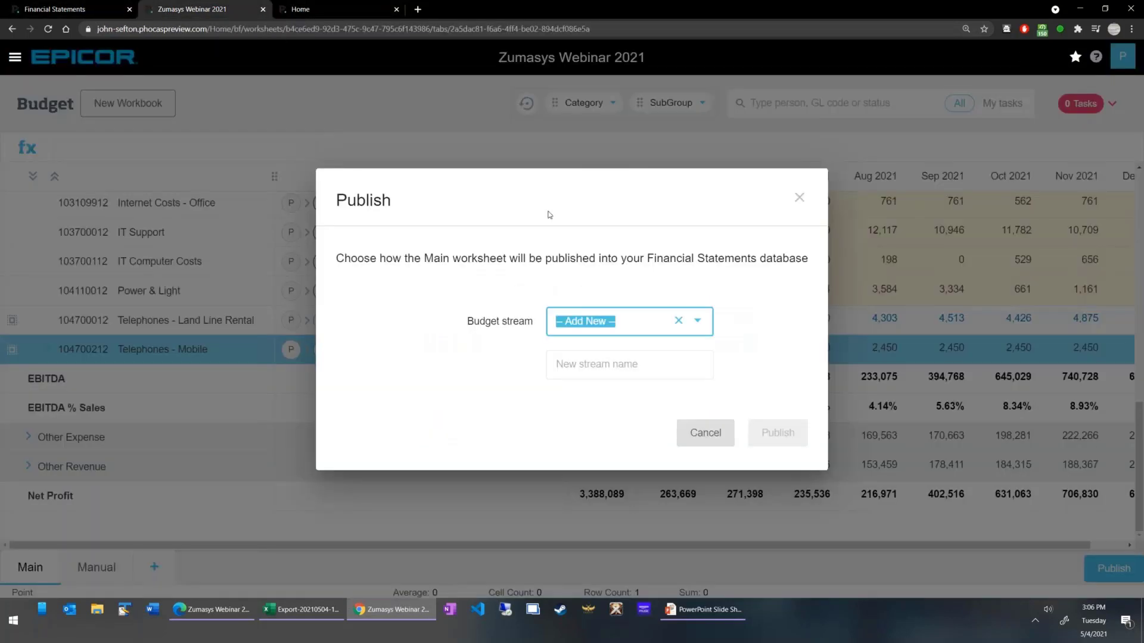
pyautogui.click(799, 197)
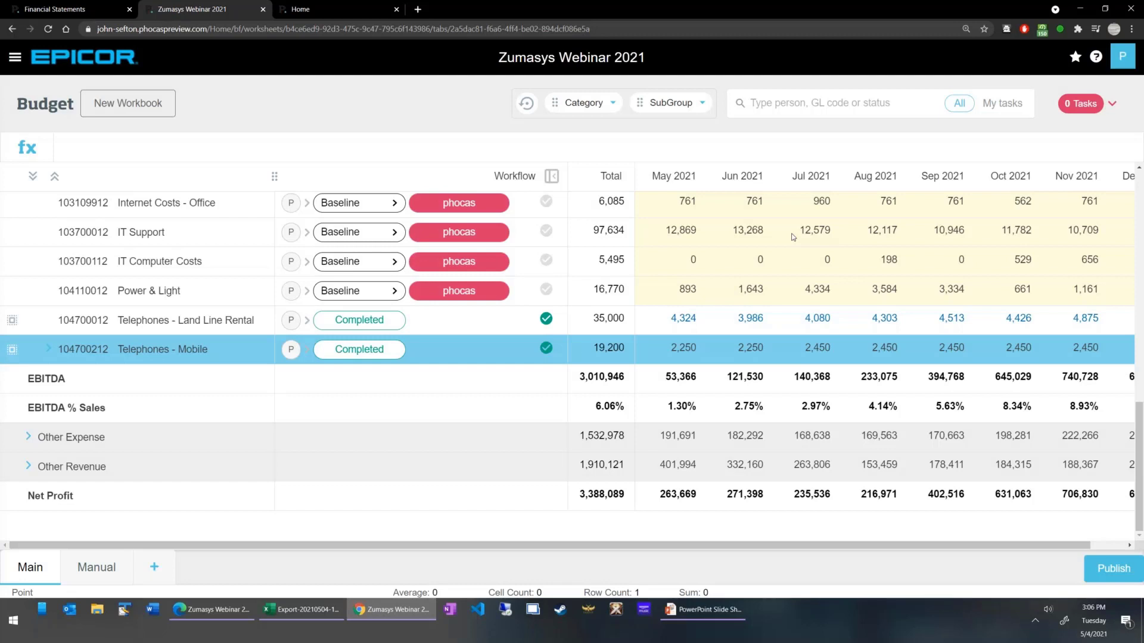
# Switch to the PowerPoint slide show and advance past the Demo slide.
pyautogui.click(715, 620)
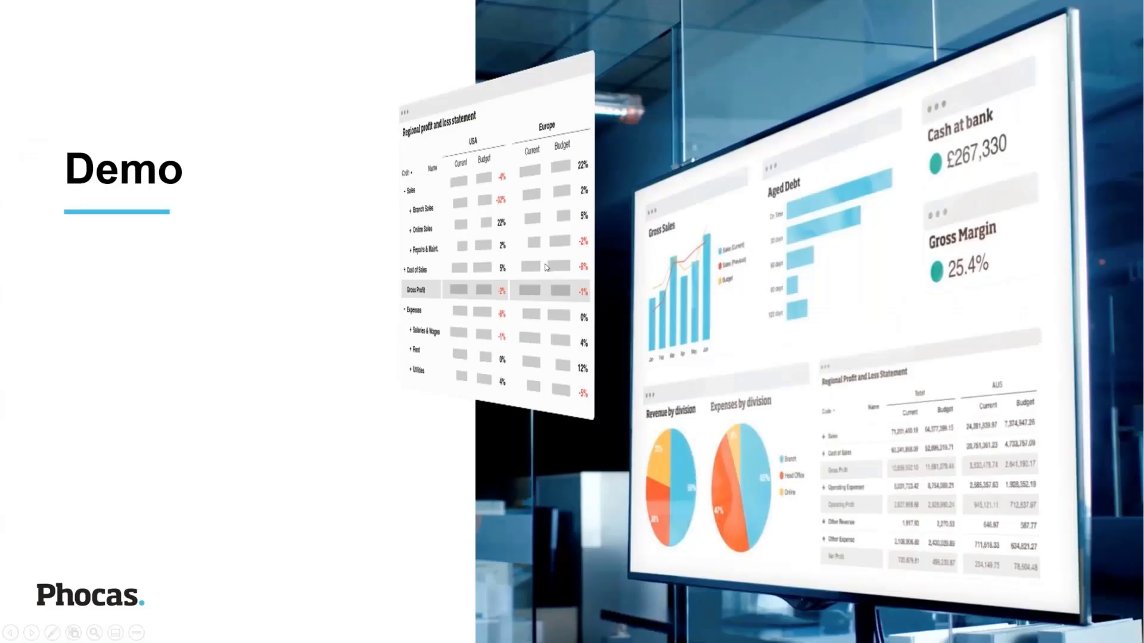
pyautogui.click(546, 267)
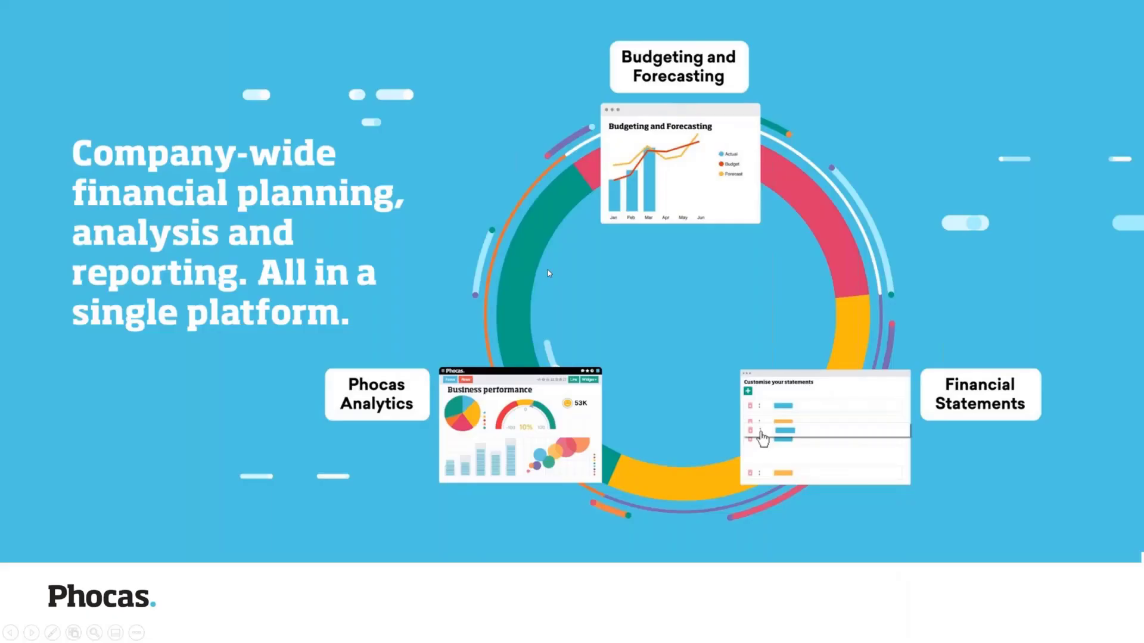